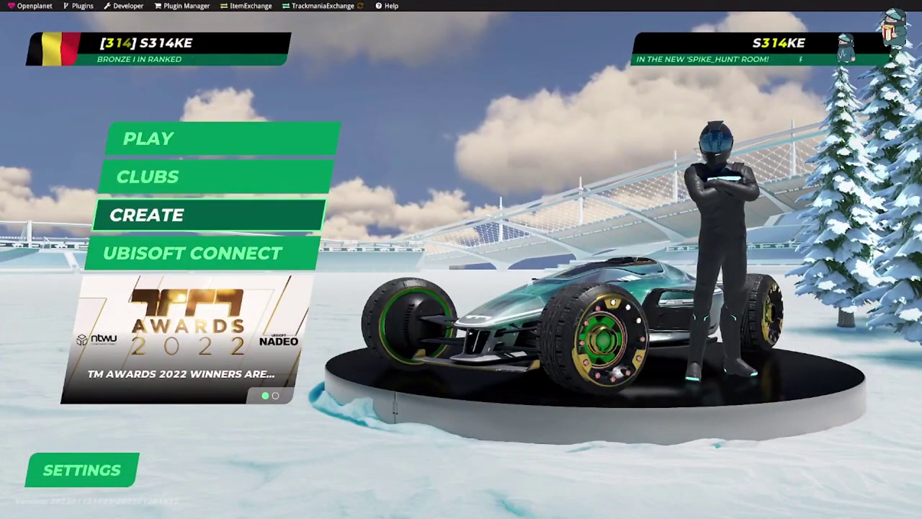
Step: Start creating a new track in the track editor
{"action": "left_click", "coordinate": [214, 211]}
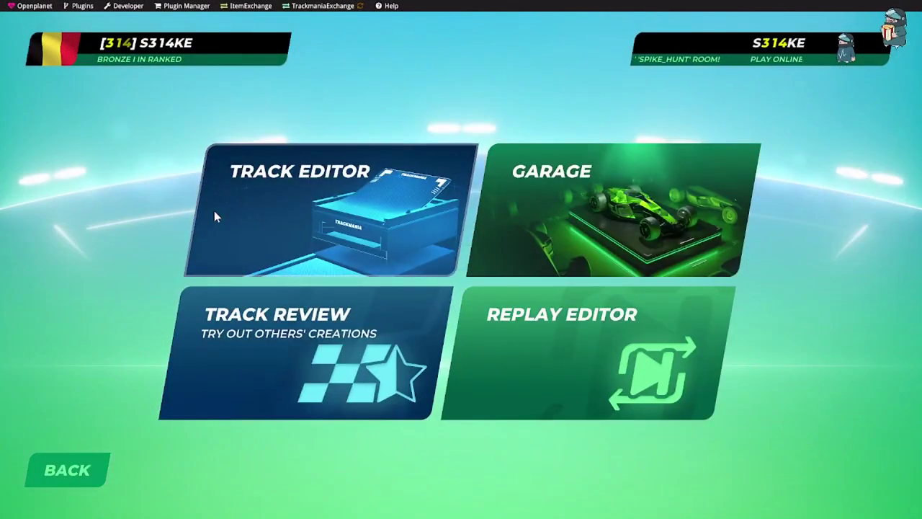
{"action": "left_click", "coordinate": [289, 207]}
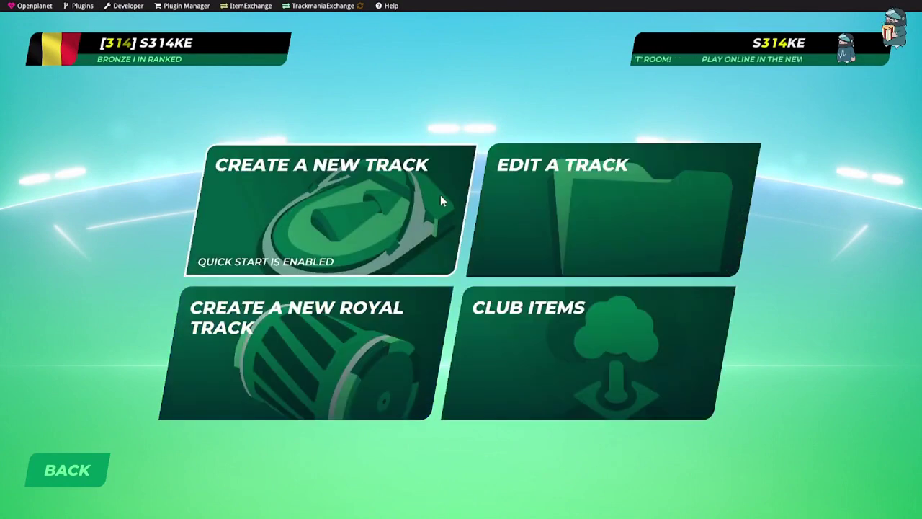
{"action": "left_click", "coordinate": [289, 205]}
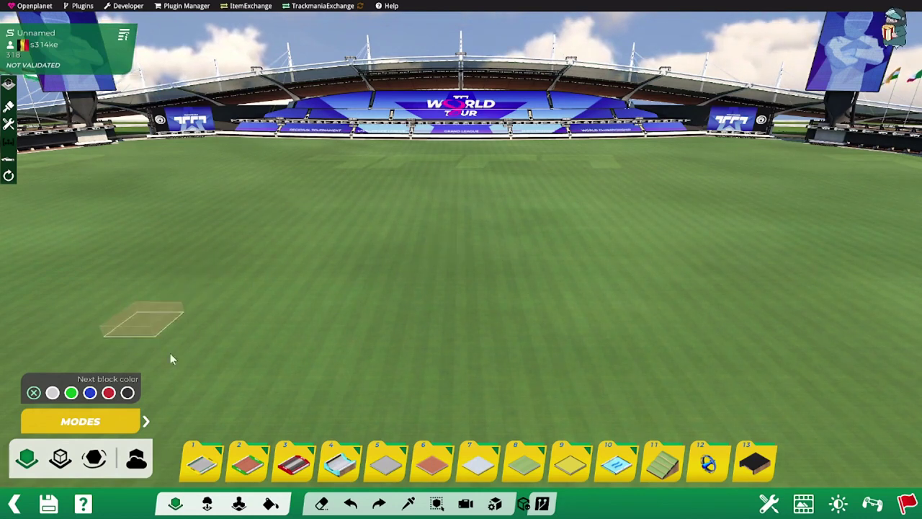
Step: Look through the road and slope block categories, and place wavy wooden slope blocks near the middle of the stadium grass
{"action": "left_click", "coordinate": [202, 463]}
{"action": "left_click", "coordinate": [208, 418]}
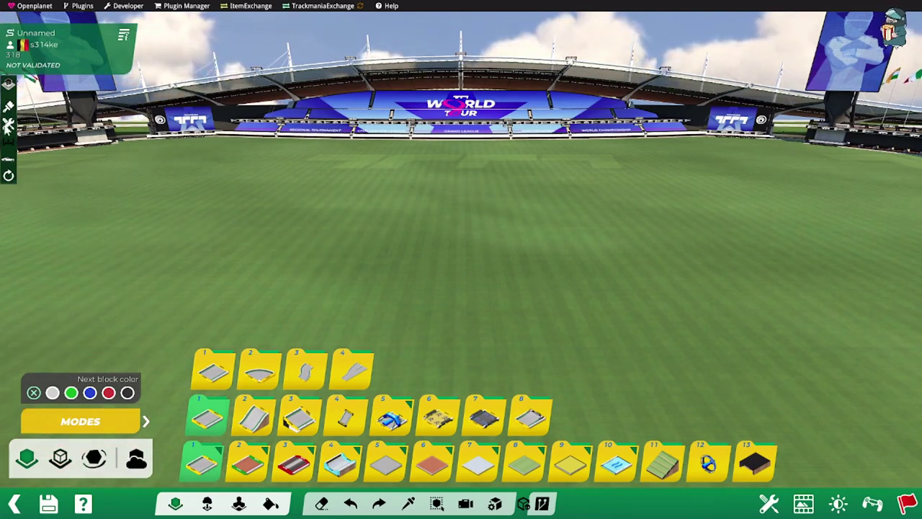
{"action": "left_click", "coordinate": [247, 461]}
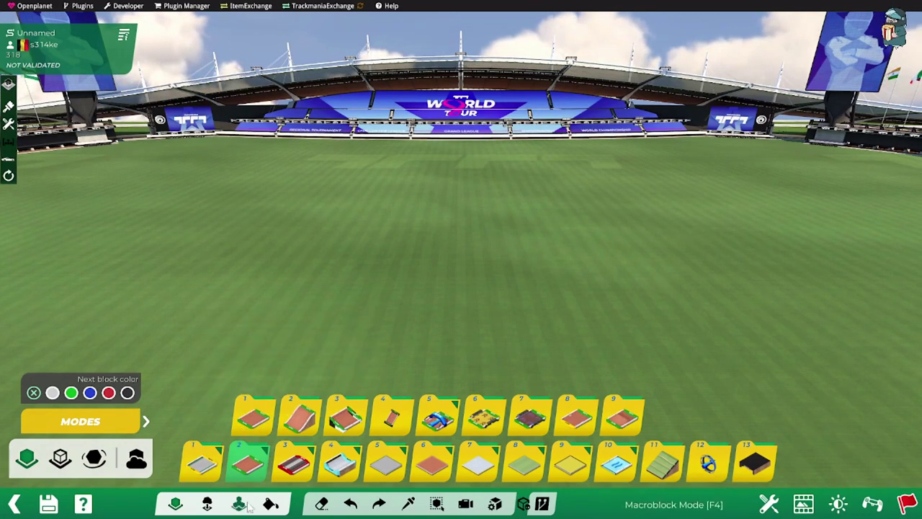
{"action": "left_click", "coordinate": [663, 461]}
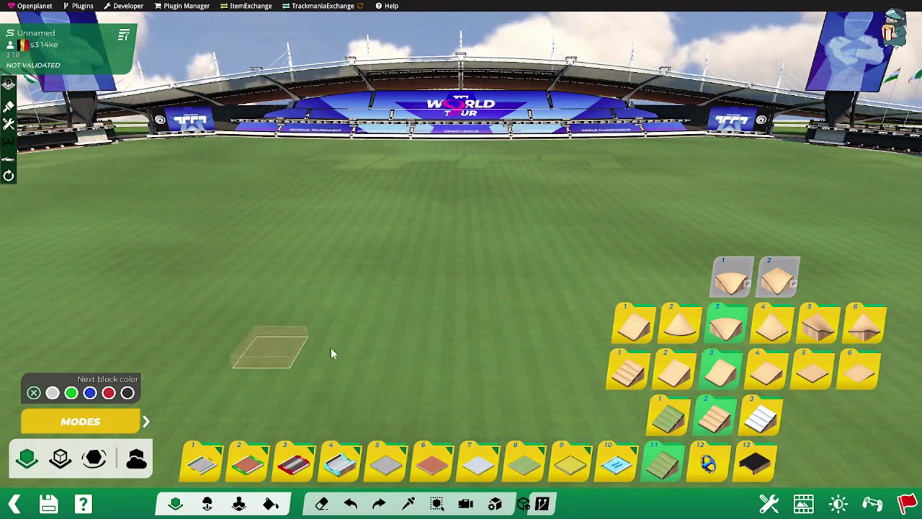
{"action": "key", "text": "1"}
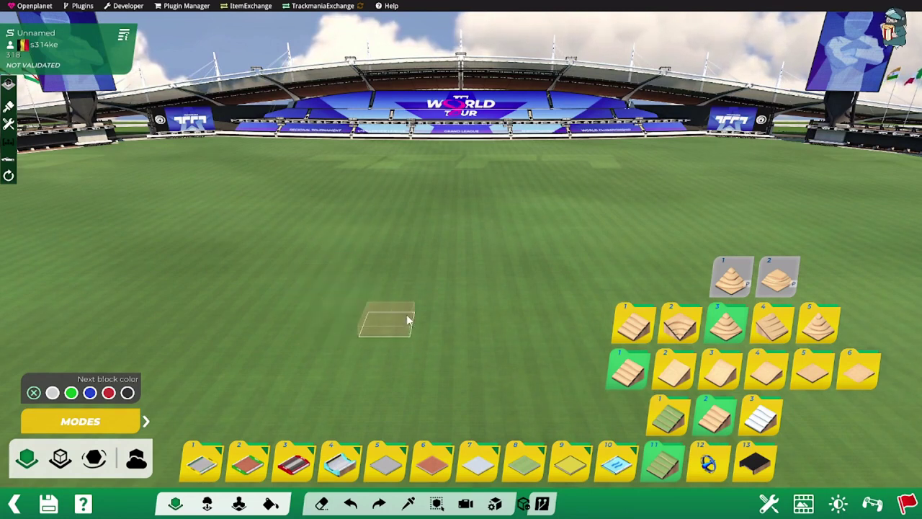
{"action": "left_click", "coordinate": [629, 323]}
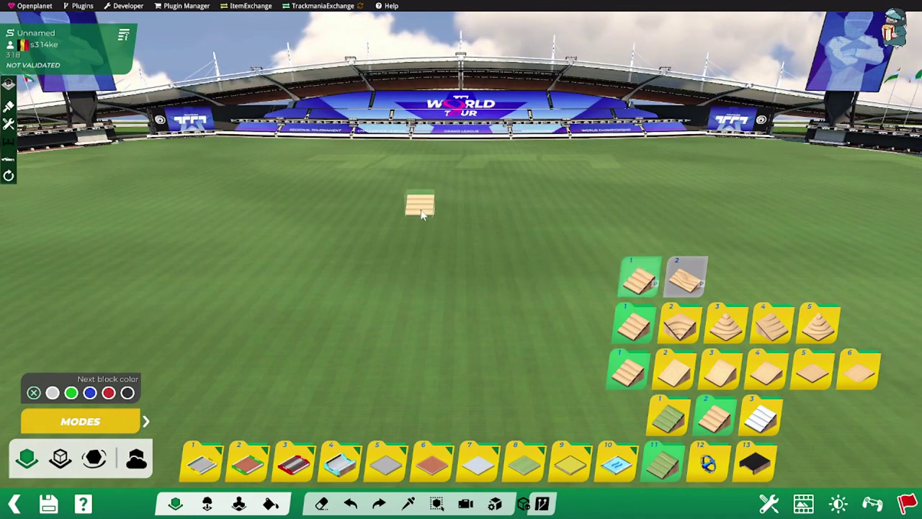
{"action": "left_click", "coordinate": [422, 214]}
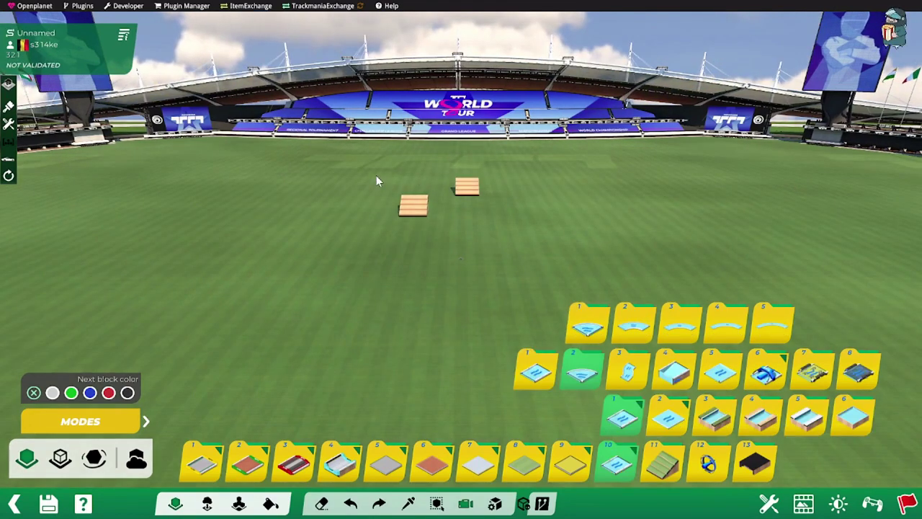
Step: Pan and rotate the camera around the two wooden slopes to examine them from several angles
{"action": "left_click_drag", "start_coordinate": [366, 173], "coordinate": [379, 359], "text": "alt"}
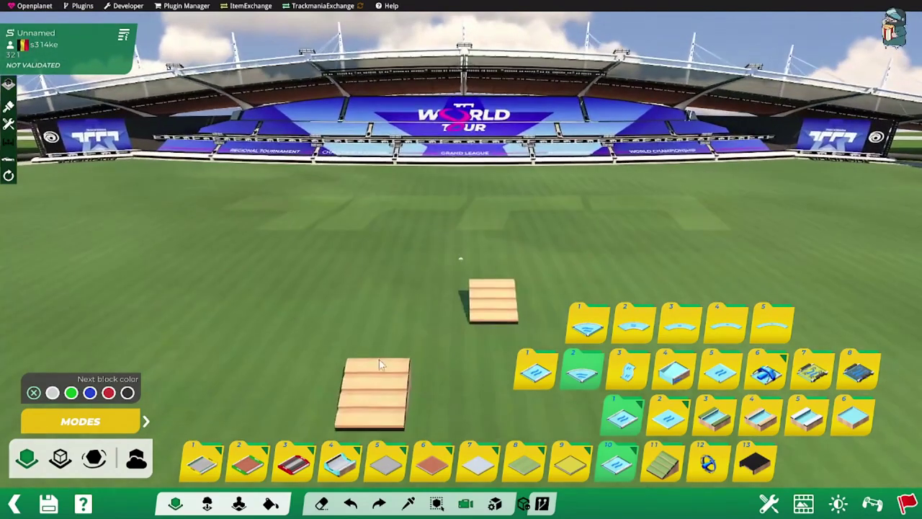
{"action": "scroll", "coordinate": [379, 359], "scroll_direction": "down", "scroll_amount": 5}
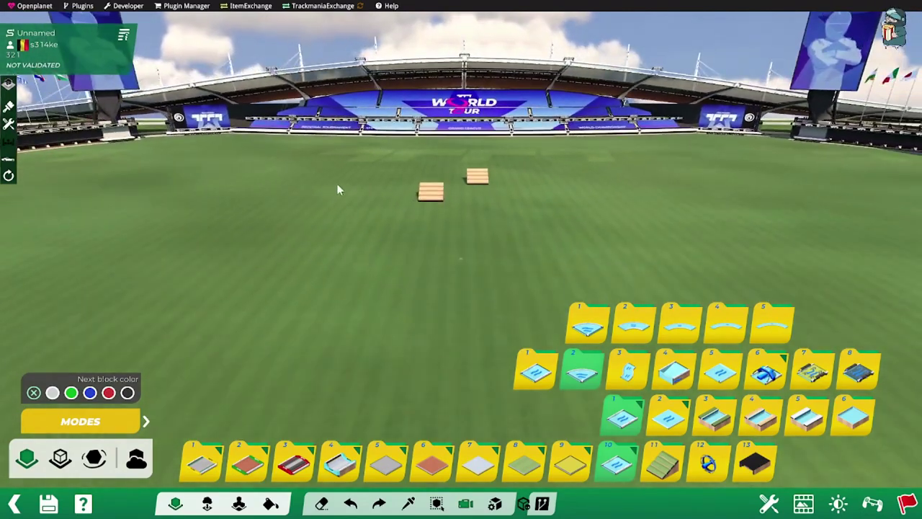
{"action": "right_click_drag", "start_coordinate": [332, 188], "coordinate": [265, 230], "text": "alt"}
{"action": "left_click_drag", "start_coordinate": [379, 157], "coordinate": [404, 346], "text": "alt"}
{"action": "left_click_drag", "start_coordinate": [335, 189], "coordinate": [434, 128], "text": "alt"}
{"action": "left_click_drag", "start_coordinate": [374, 317], "coordinate": [425, 202], "text": "alt"}
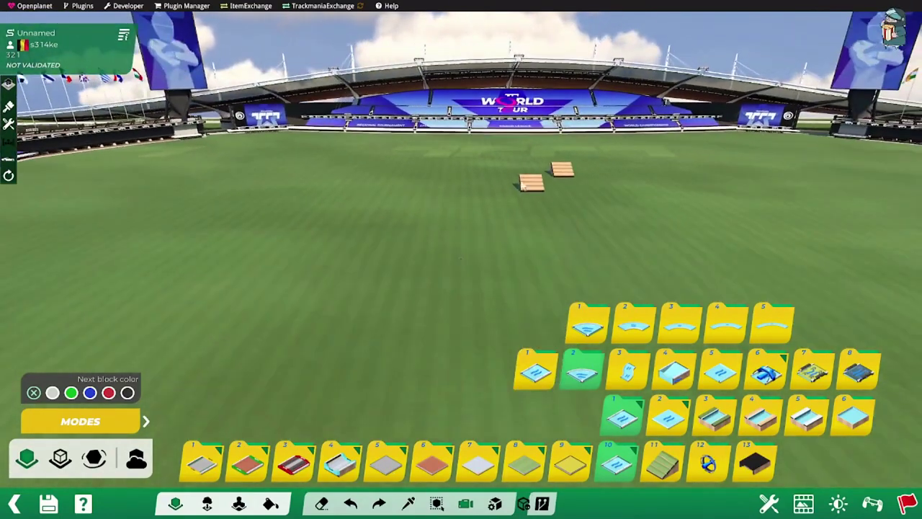
{"action": "right_click_drag", "start_coordinate": [720, 227], "coordinate": [527, 261]}
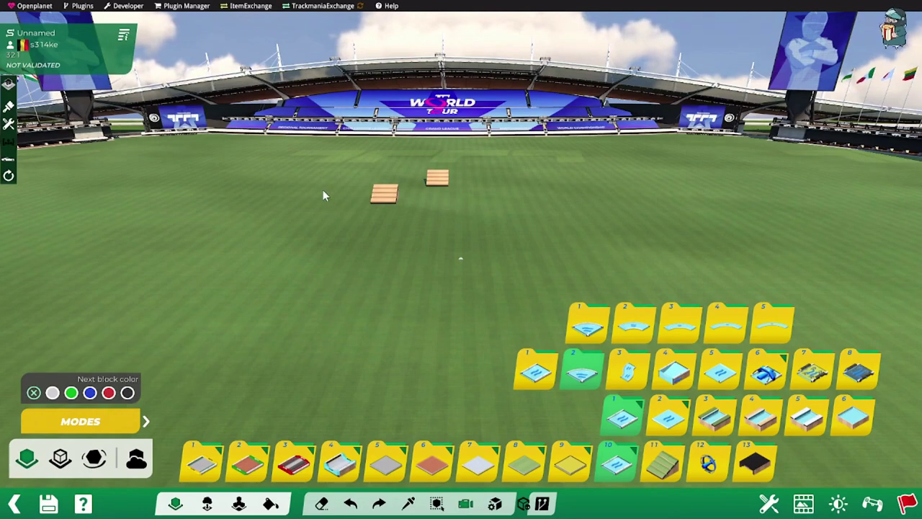
{"action": "right_click_drag", "start_coordinate": [324, 195], "coordinate": [606, 197]}
{"action": "right_click_drag", "start_coordinate": [354, 188], "coordinate": [396, 101]}
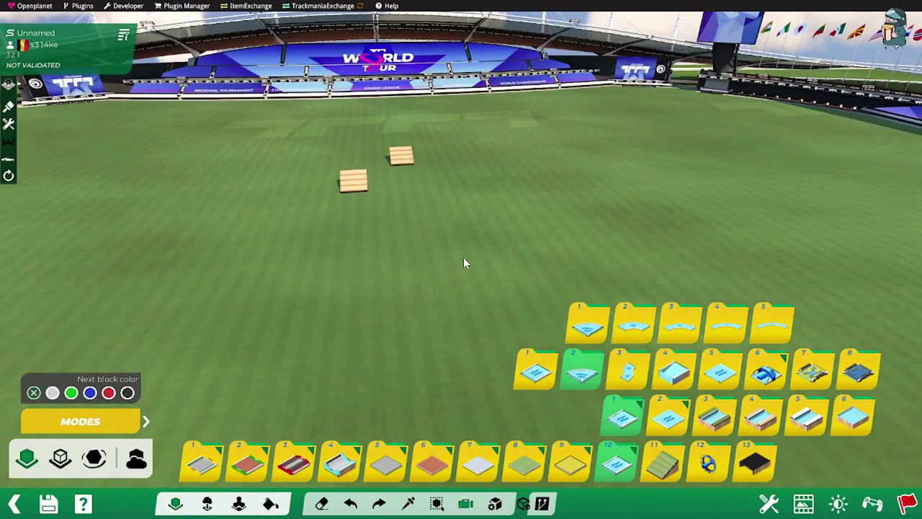
{"action": "mouse_move", "coordinate": [475, 266]}
{"action": "right_mouse_down"}
{"action": "mouse_move", "coordinate": [462, 259]}
{"action": "mouse_move", "coordinate": [465, 280]}
{"action": "right_mouse_up"}
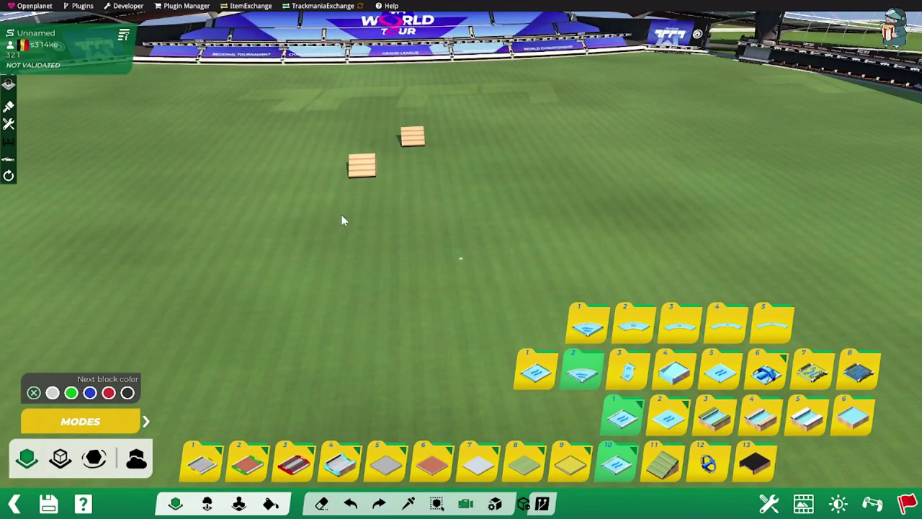
{"action": "left_click_drag", "start_coordinate": [343, 216], "coordinate": [517, 294], "text": "alt"}
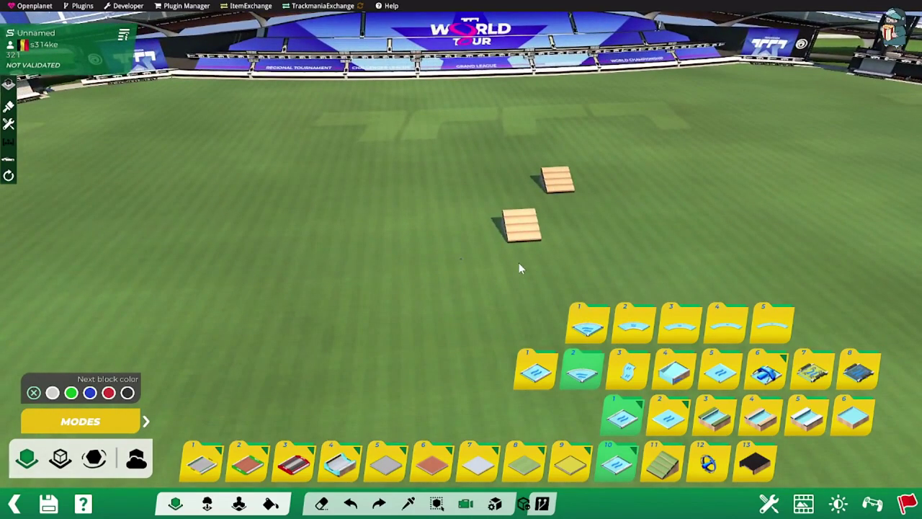
{"action": "right_click_drag", "start_coordinate": [519, 268], "coordinate": [336, 257]}
{"action": "right_click_drag", "start_coordinate": [547, 213], "coordinate": [303, 219], "text": "alt"}
{"action": "right_click_drag", "start_coordinate": [519, 199], "coordinate": [690, 214], "text": "alt"}
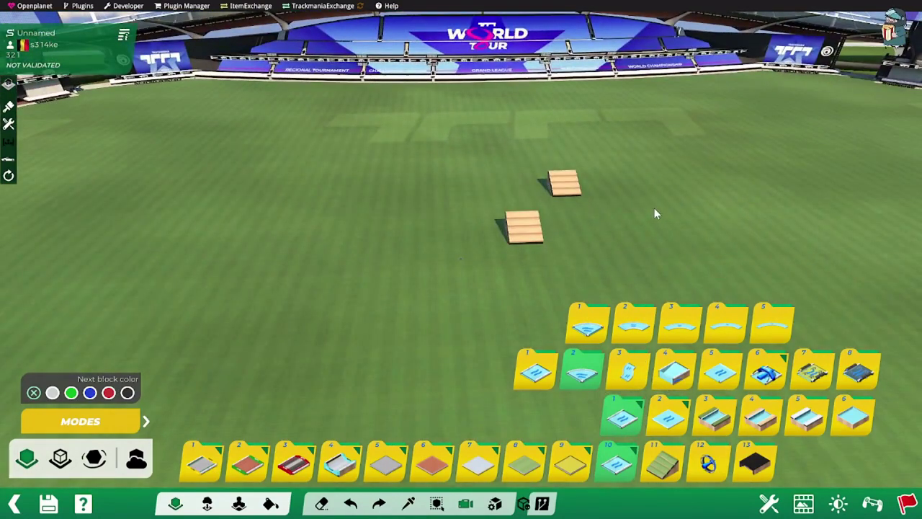
Step: Examine the two wooden slopes from near and far, ending with a higher view over the field
{"action": "scroll", "coordinate": [503, 260], "scroll_direction": "down", "scroll_amount": 1}
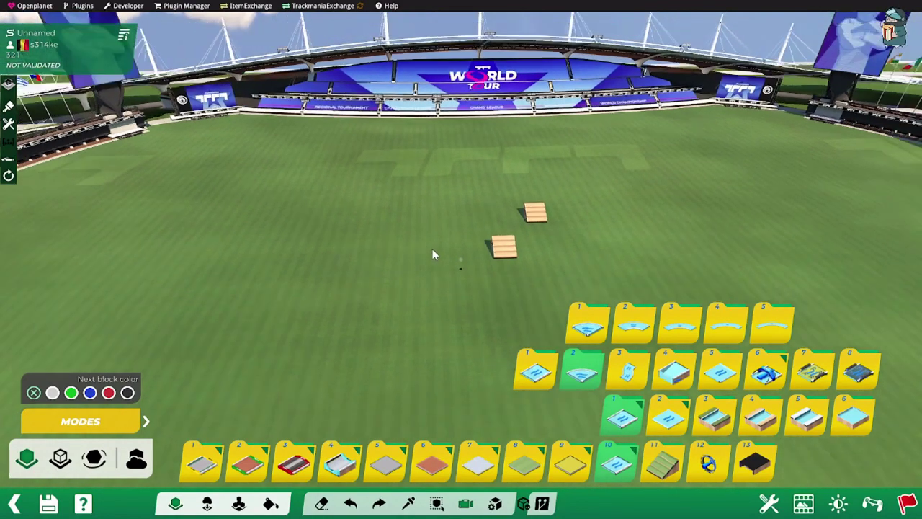
{"action": "scroll", "coordinate": [434, 252], "scroll_direction": "up", "scroll_amount": 5}
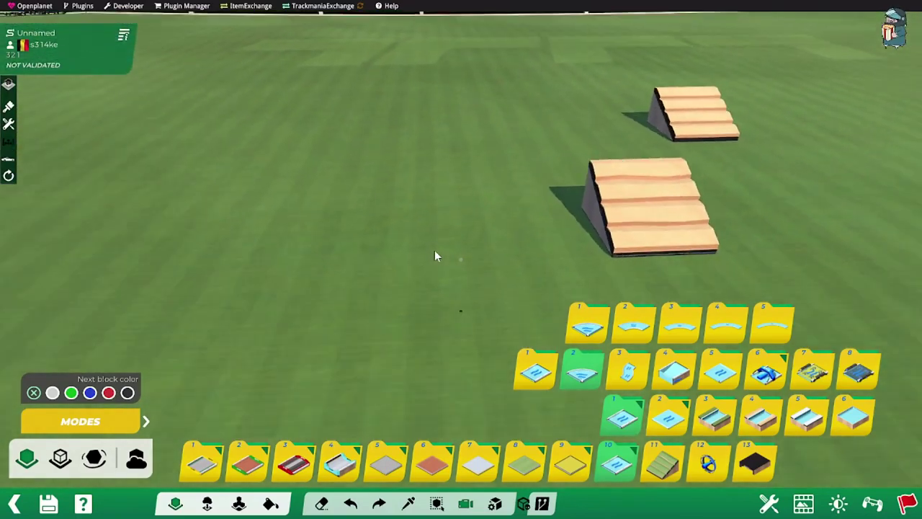
{"action": "scroll", "coordinate": [436, 252], "scroll_direction": "down", "scroll_amount": 8}
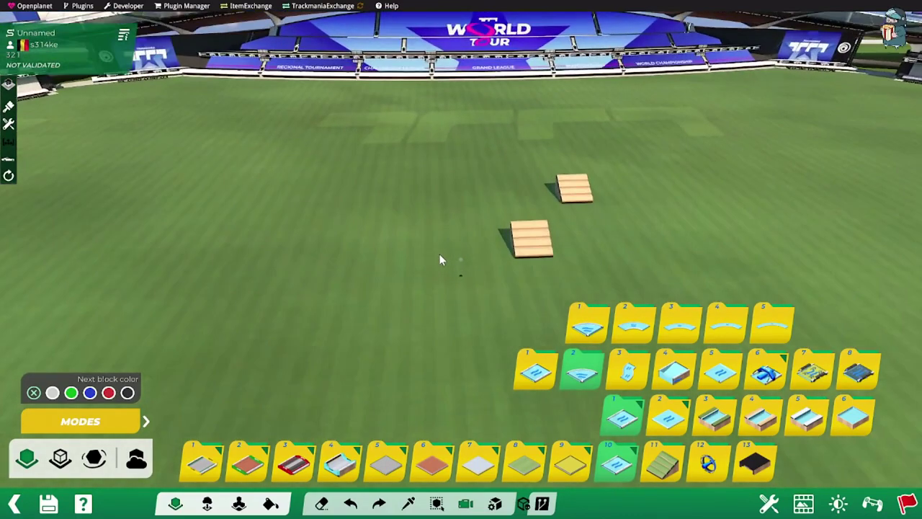
{"action": "scroll", "coordinate": [440, 249], "scroll_direction": "up", "scroll_amount": 3}
{"action": "right_click_drag", "start_coordinate": [437, 215], "coordinate": [529, 216], "text": "alt"}
{"action": "left_click_drag", "start_coordinate": [432, 218], "coordinate": [375, 278], "text": "alt"}
{"action": "right_click_drag", "start_coordinate": [376, 278], "coordinate": [415, 249], "text": "alt"}
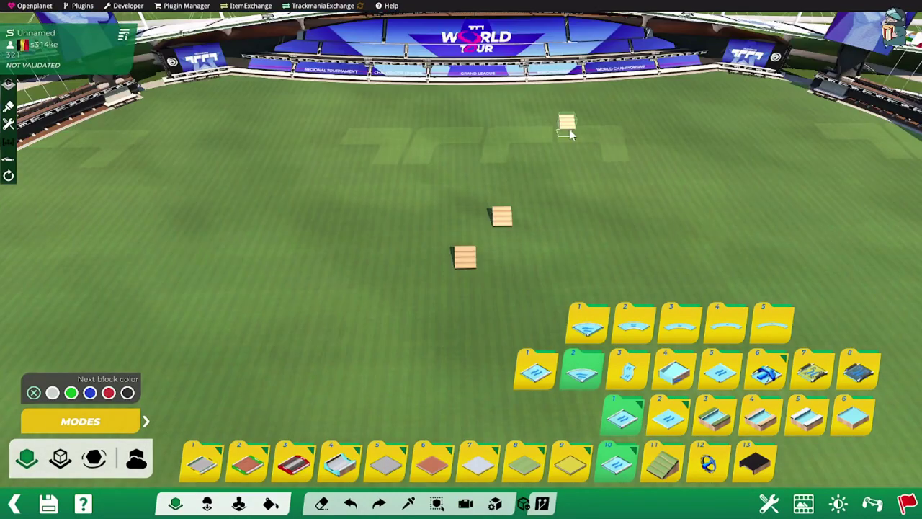
Step: Undo the placement of both wooden slope blocks
{"action": "key", "text": "ctrl+z"}
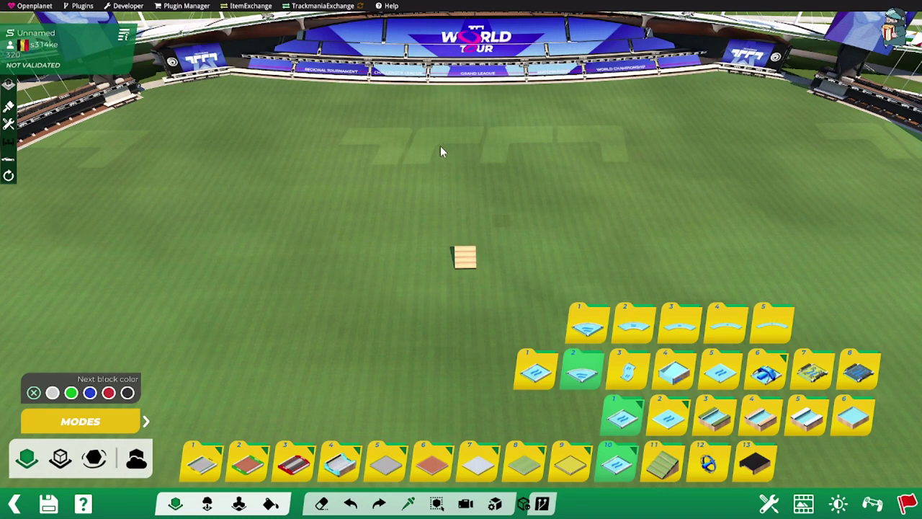
{"action": "left_click", "coordinate": [340, 460]}
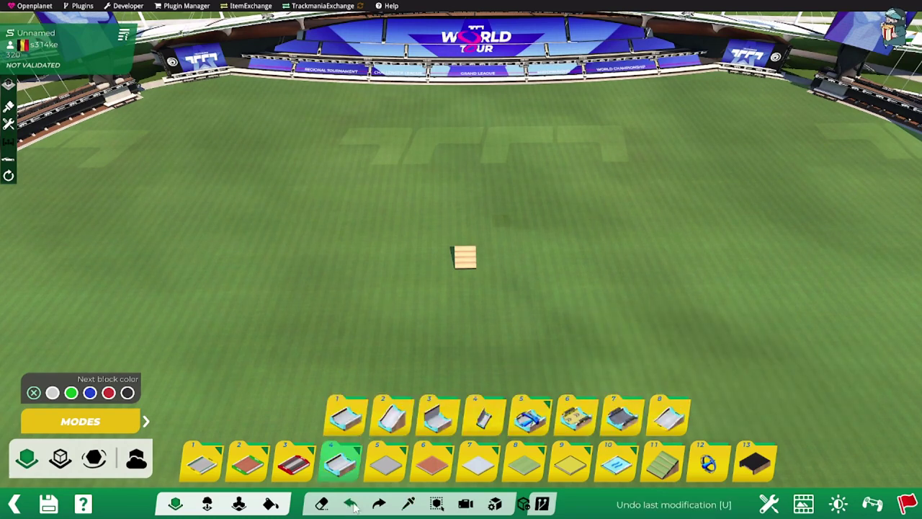
{"action": "left_click", "coordinate": [351, 505]}
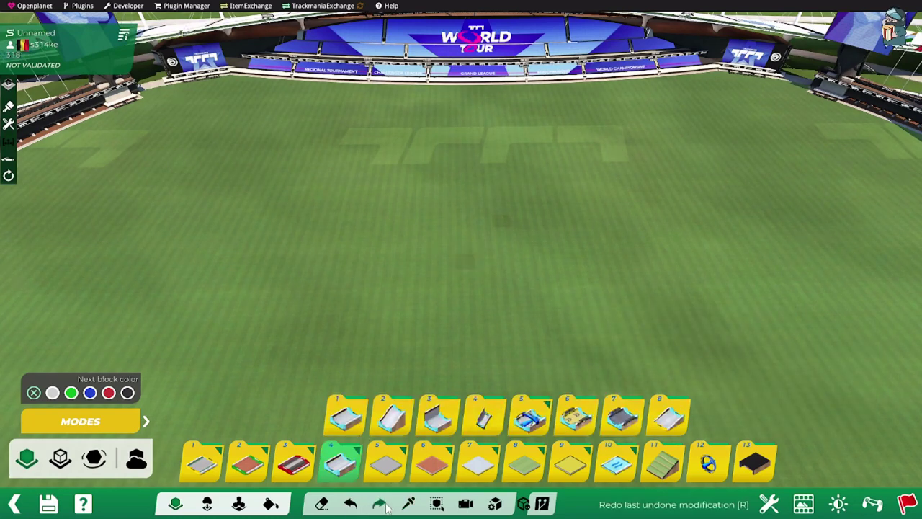
{"action": "left_click", "coordinate": [382, 506]}
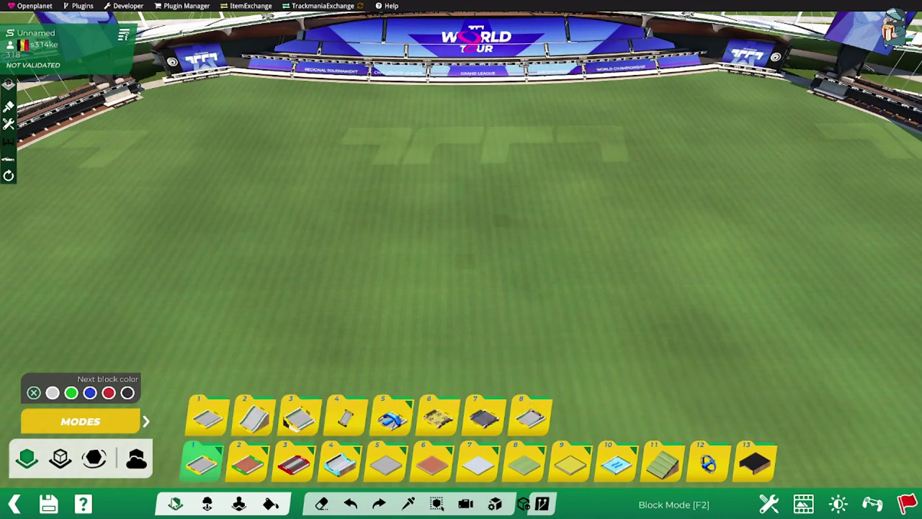
Step: Cycle through the block placement modes, including Ghost Block Mode, and return to normal Block Mode
{"action": "left_click", "coordinate": [175, 505]}
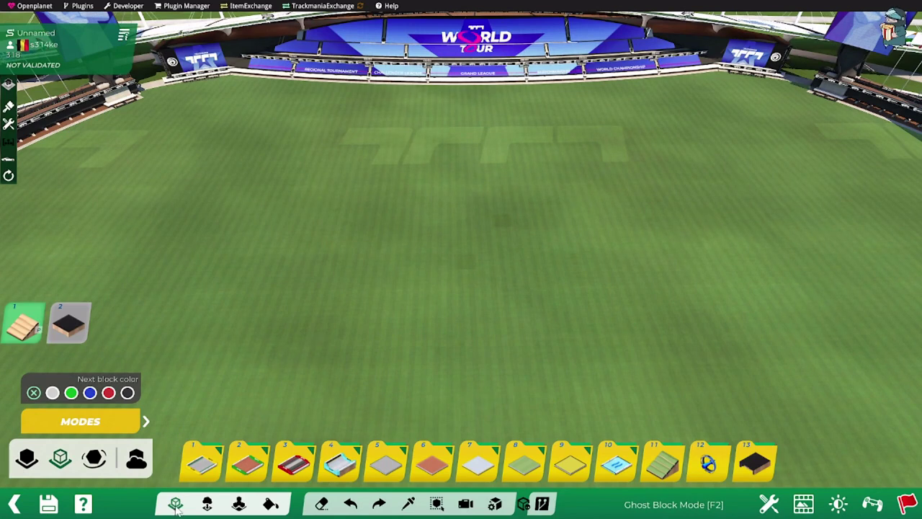
{"action": "left_click", "coordinate": [175, 505]}
{"action": "left_click", "coordinate": [175, 504]}
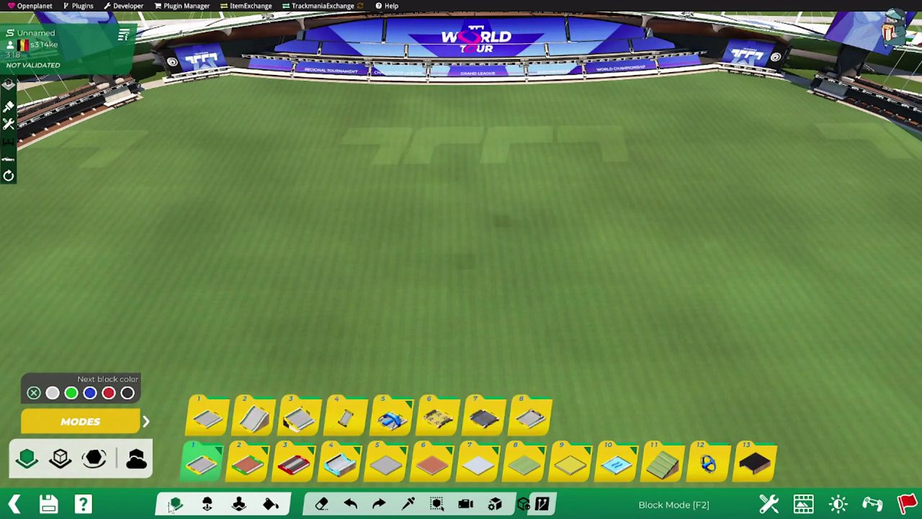
{"action": "left_click", "coordinate": [28, 458]}
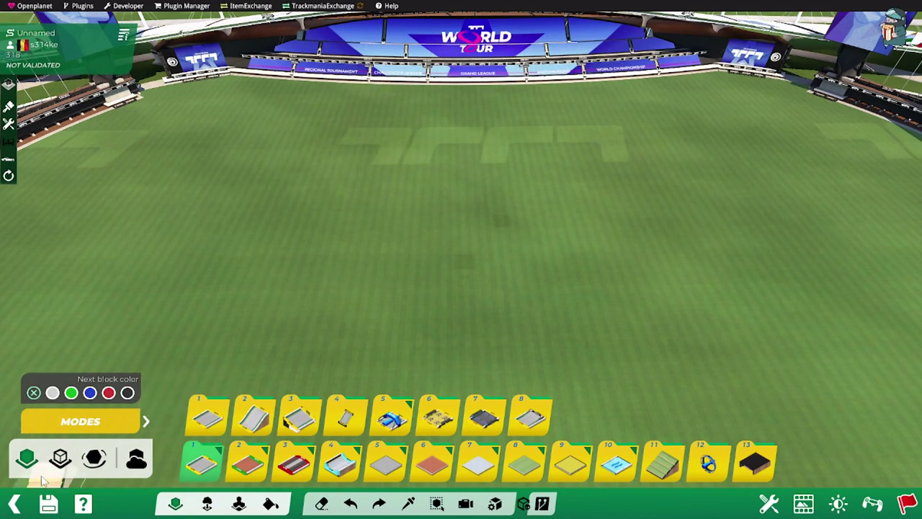
{"action": "left_click", "coordinate": [25, 459]}
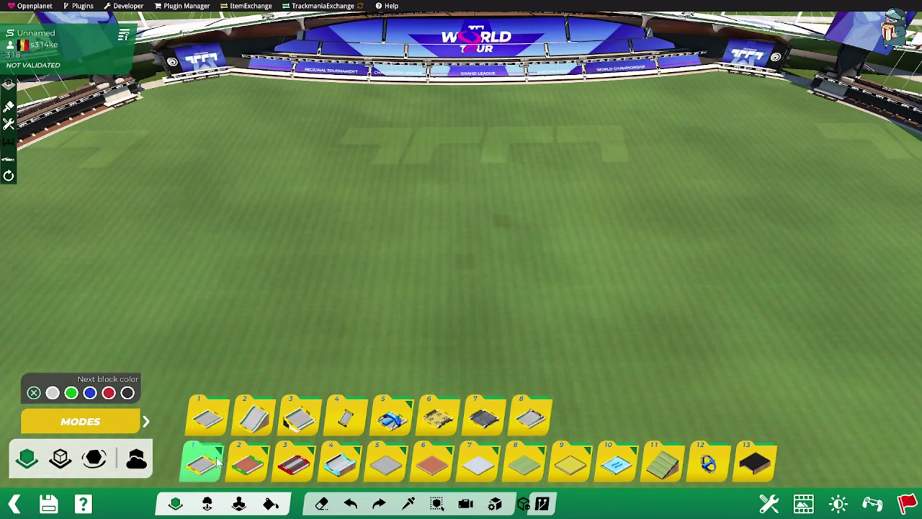
Step: Look through the main block categories, from dirt roads to water, terrain slopes and stage pieces, to examine their contents
{"action": "left_click", "coordinate": [247, 462]}
{"action": "left_click", "coordinate": [290, 465]}
{"action": "left_click", "coordinate": [340, 467]}
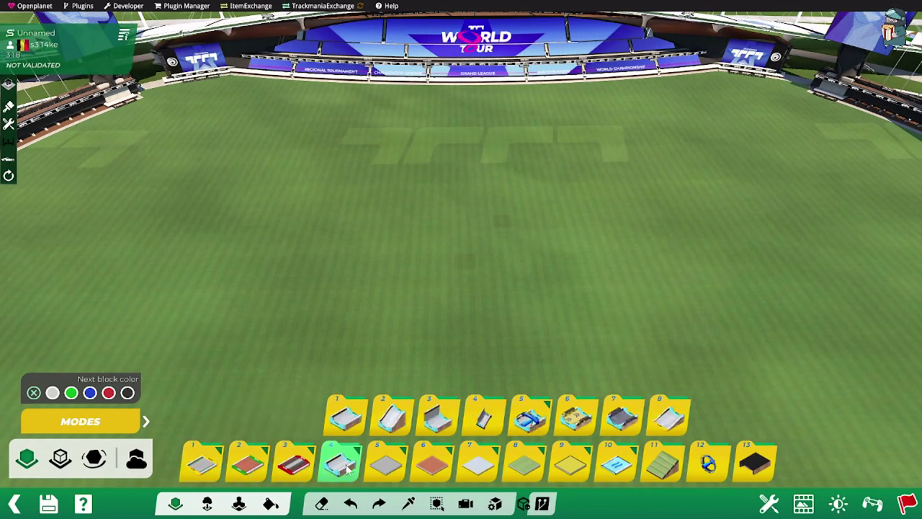
{"action": "left_click", "coordinate": [434, 469]}
{"action": "left_click", "coordinate": [485, 469]}
{"action": "left_click", "coordinate": [524, 467]}
{"action": "left_click", "coordinate": [616, 467]}
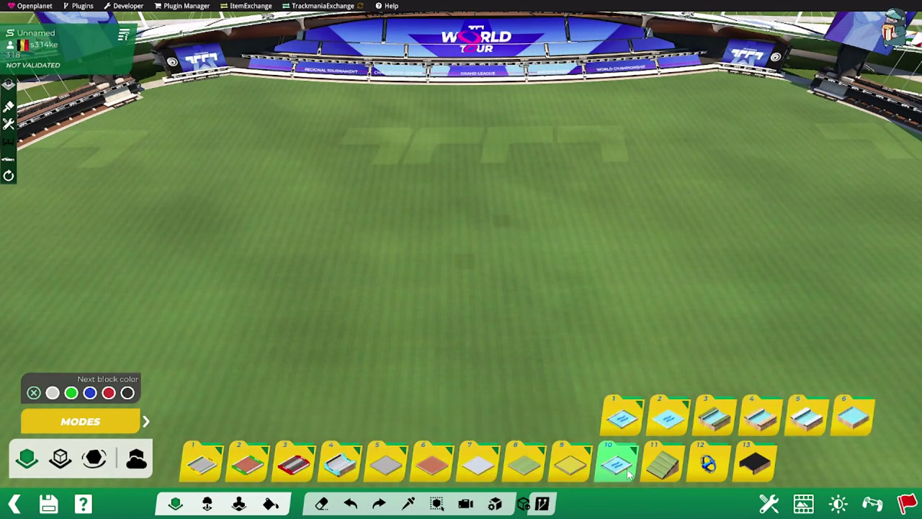
{"action": "left_click", "coordinate": [663, 467]}
{"action": "left_click", "coordinate": [755, 469]}
{"action": "left_click", "coordinate": [571, 465]}
Step: Choose the plain flat block from the grey platform category and place one on the empty field
{"action": "left_click", "coordinate": [386, 460]}
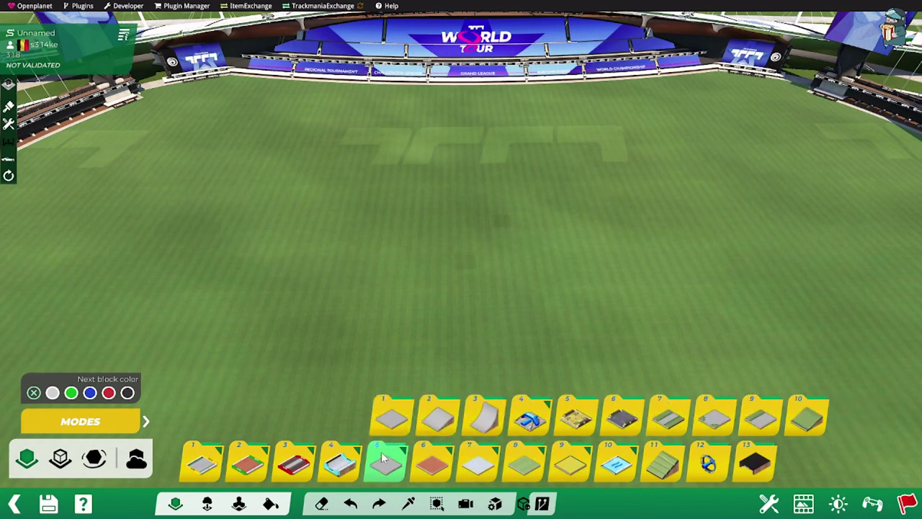
{"action": "left_click", "coordinate": [392, 416]}
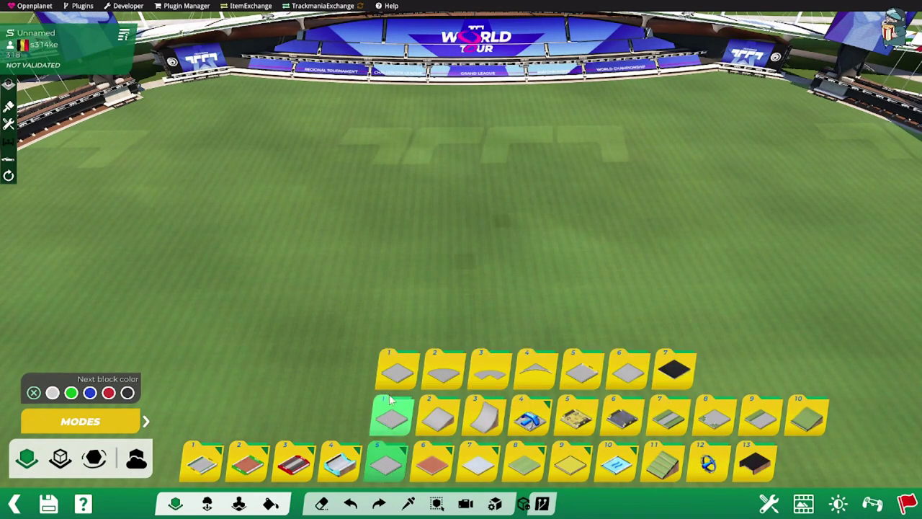
{"action": "left_click", "coordinate": [397, 371]}
{"action": "left_click", "coordinate": [401, 328]}
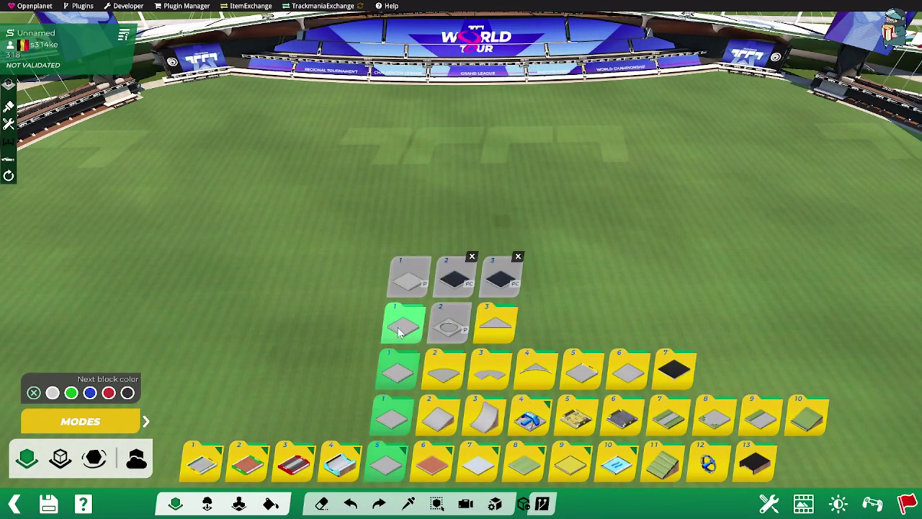
{"action": "left_click", "coordinate": [412, 287]}
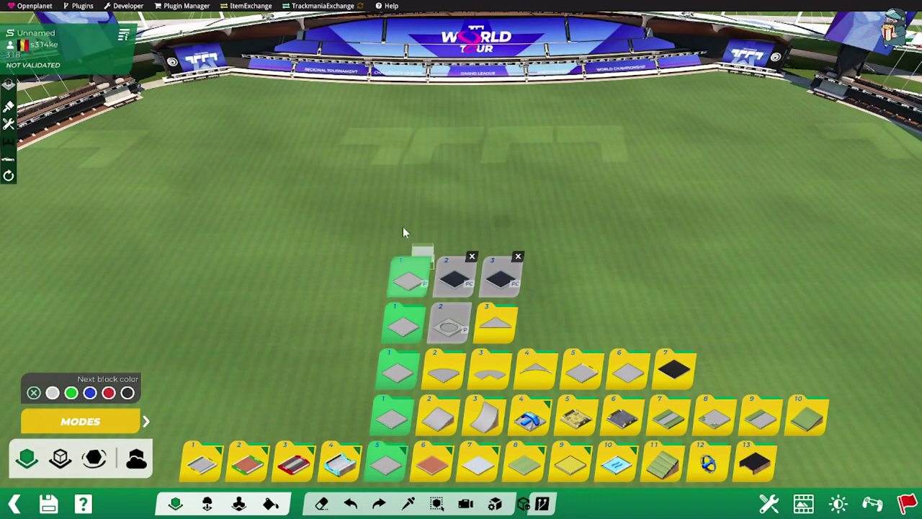
{"action": "scroll", "coordinate": [348, 205], "scroll_direction": "down", "scroll_amount": 2}
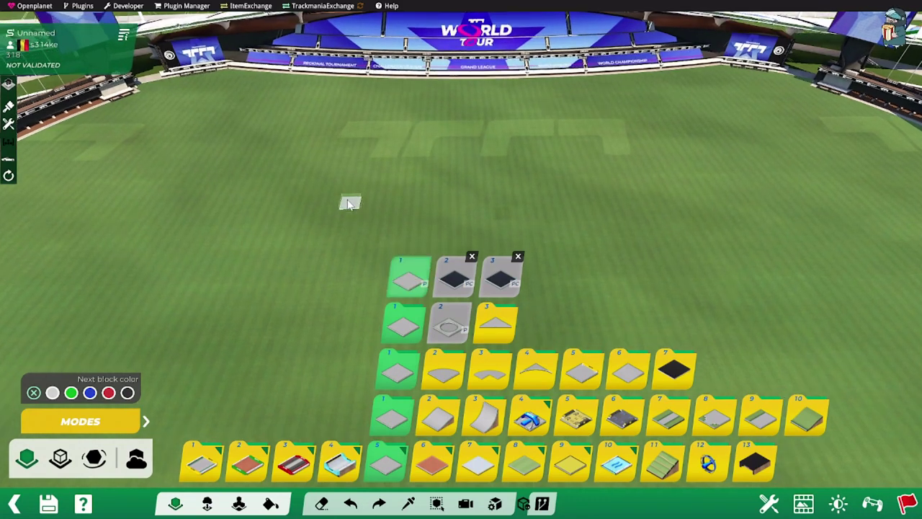
{"action": "left_click", "coordinate": [359, 204]}
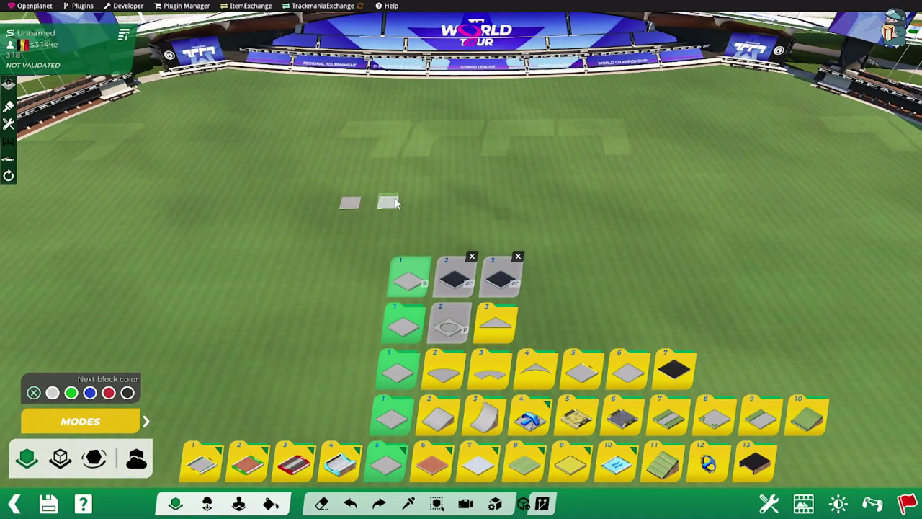
Step: Extend the single platform block into a straight row of adjoining flat platform blocks
{"action": "left_click", "coordinate": [375, 203]}
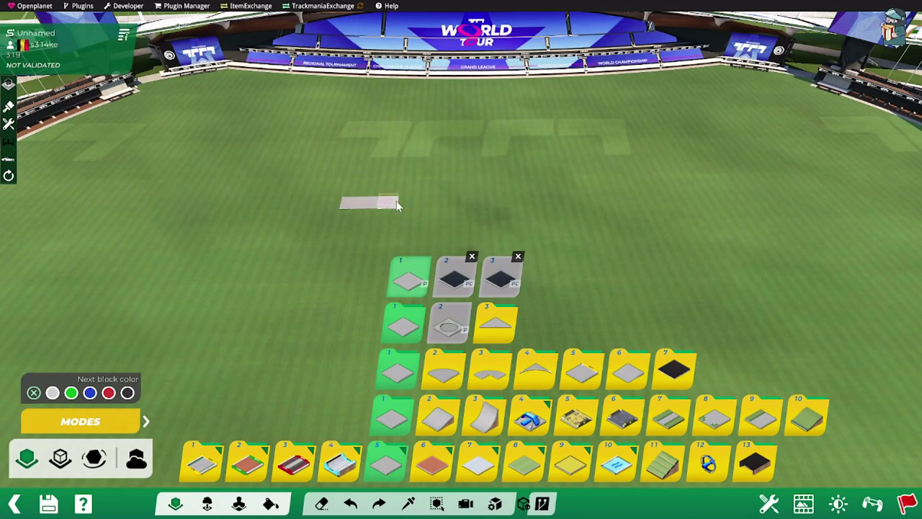
{"action": "left_click", "coordinate": [418, 205]}
{"action": "left_click", "coordinate": [431, 205]}
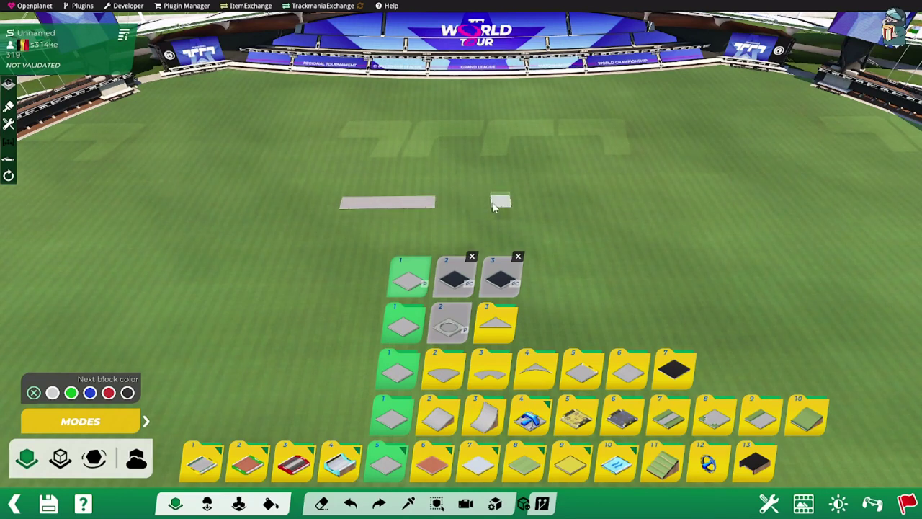
{"action": "left_click", "coordinate": [452, 206]}
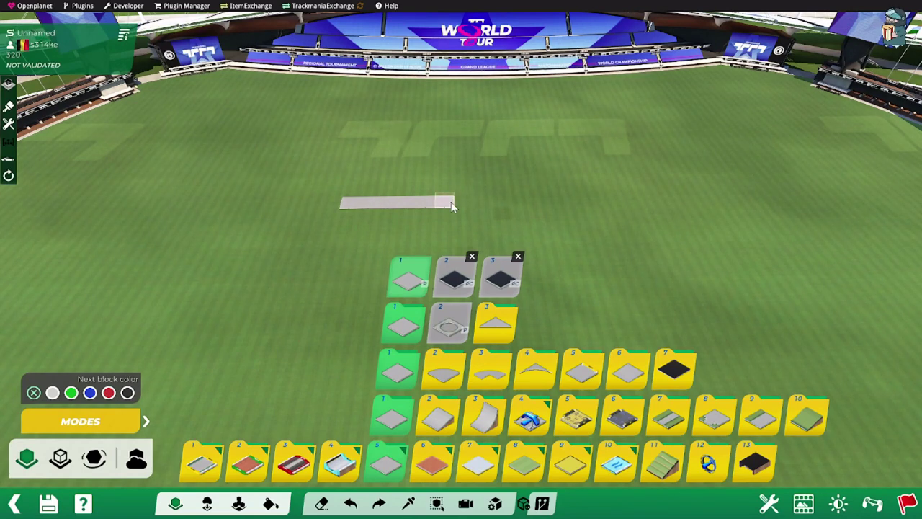
{"action": "left_click", "coordinate": [452, 206]}
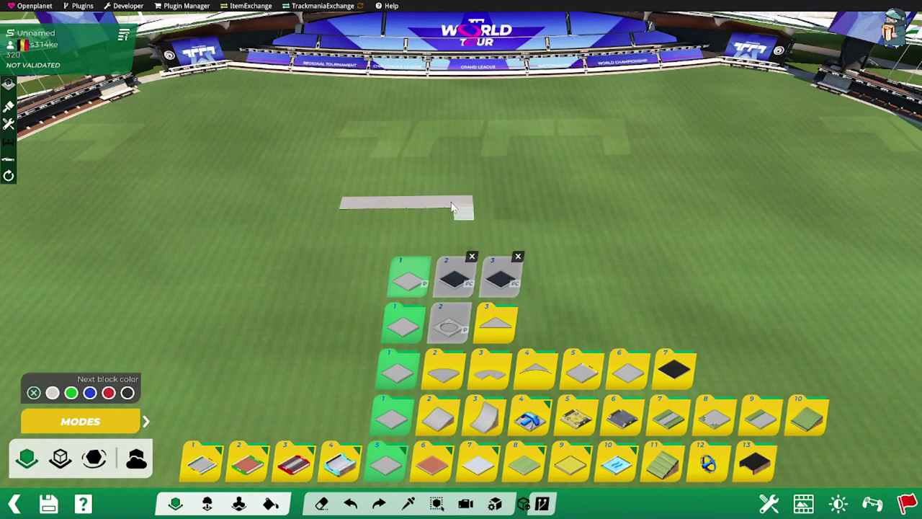
Step: Add a perpendicular leg of platform blocks at the end of the row, with one detached block beyond a one-block gap
{"action": "left_click", "coordinate": [452, 206]}
{"action": "left_click", "coordinate": [451, 208]}
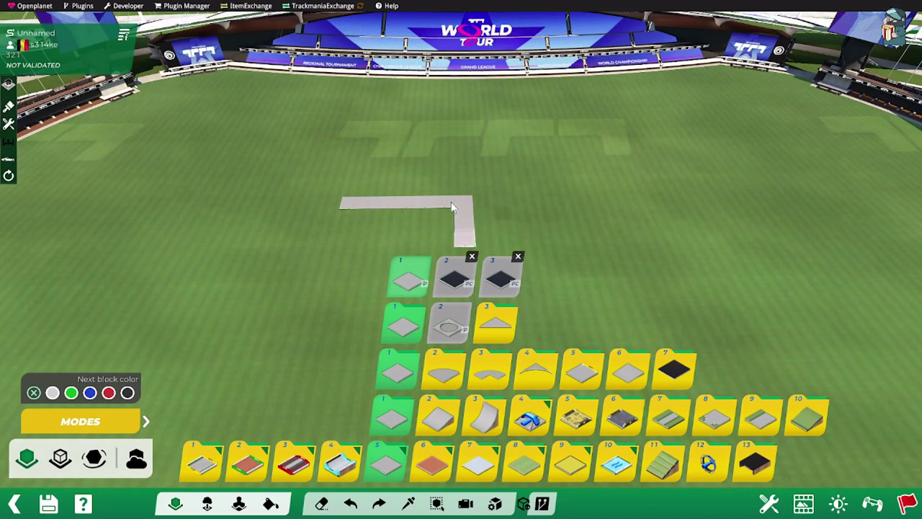
{"action": "left_click", "coordinate": [452, 208]}
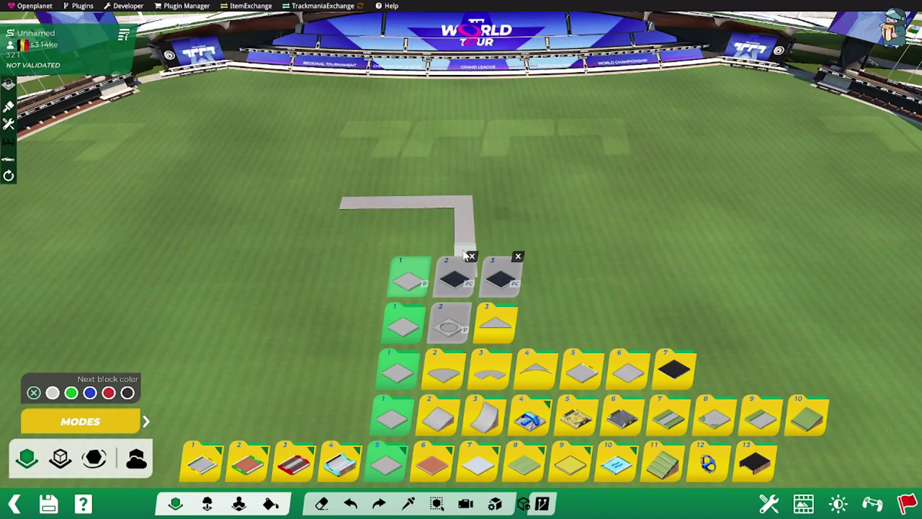
Step: Display the turbo and boost slope variants of the grey platform blocks, and hide the block inventory
{"action": "left_click_drag", "start_coordinate": [444, 244], "coordinate": [431, 142], "text": "alt"}
{"action": "right_click_drag", "start_coordinate": [431, 141], "coordinate": [421, 204]}
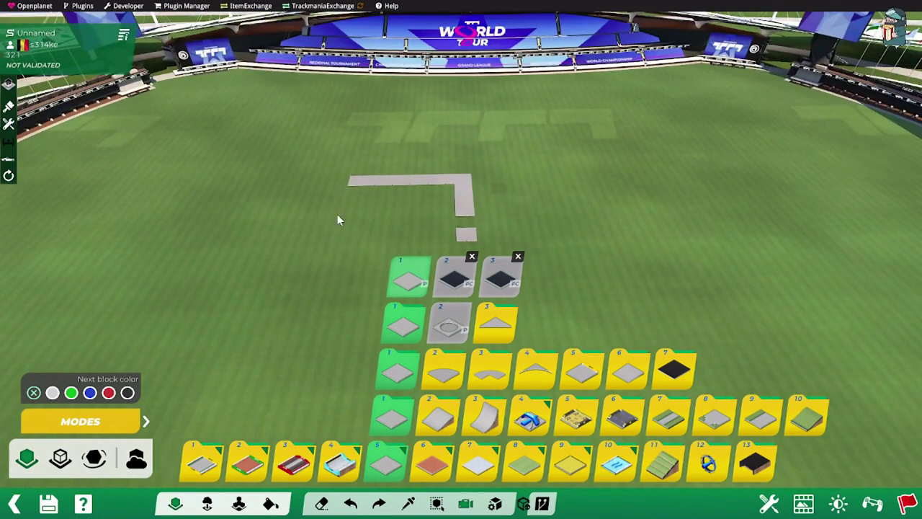
{"action": "left_click", "coordinate": [574, 418]}
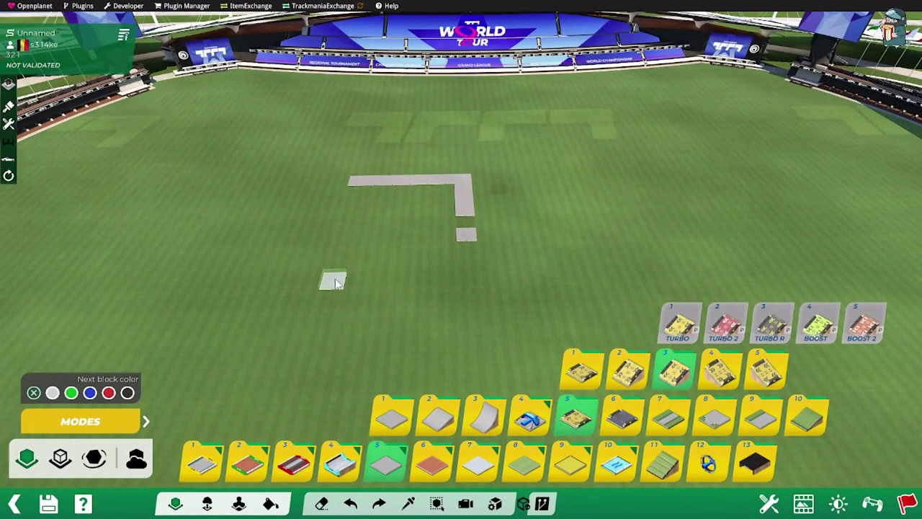
{"action": "key", "text": "Tab"}
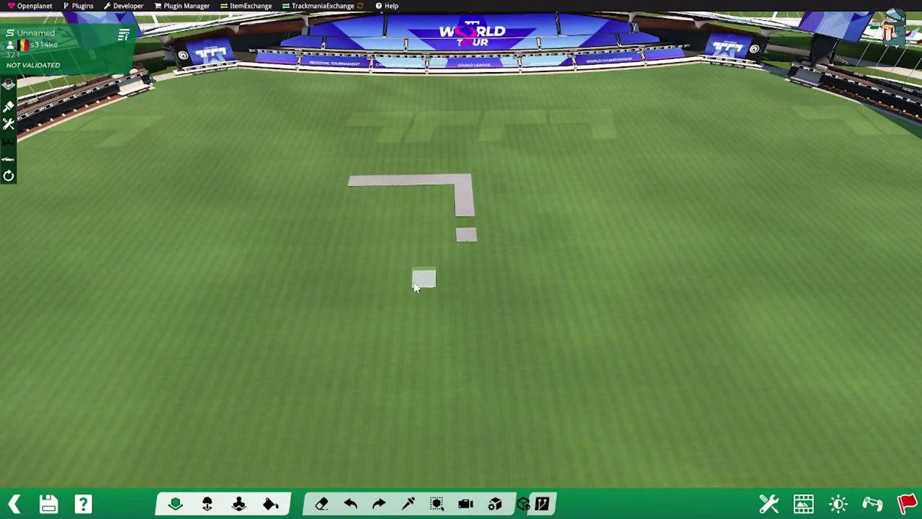
Step: Fill the one-block gap in the perpendicular leg with a flat platform block
{"action": "scroll", "coordinate": [414, 282], "scroll_direction": "up", "scroll_amount": 5}
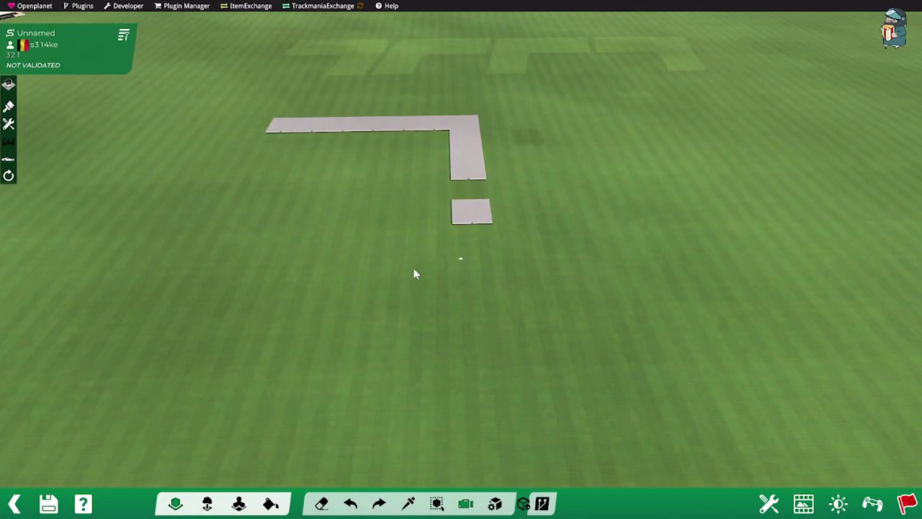
{"action": "right_click_drag", "start_coordinate": [412, 264], "coordinate": [404, 242], "text": "alt"}
{"action": "left_click_drag", "start_coordinate": [405, 243], "coordinate": [415, 318], "text": "alt"}
{"action": "right_click_drag", "start_coordinate": [415, 317], "coordinate": [423, 336], "text": "alt"}
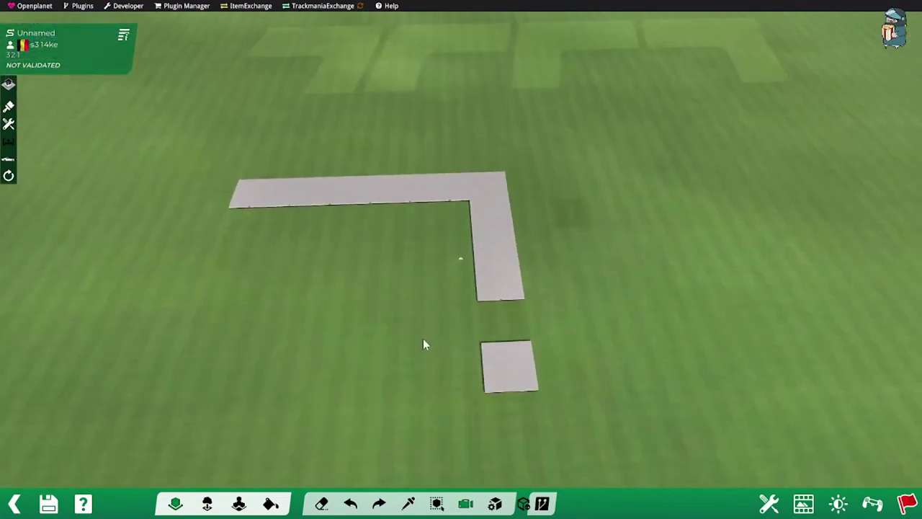
{"action": "left_click", "coordinate": [501, 319]}
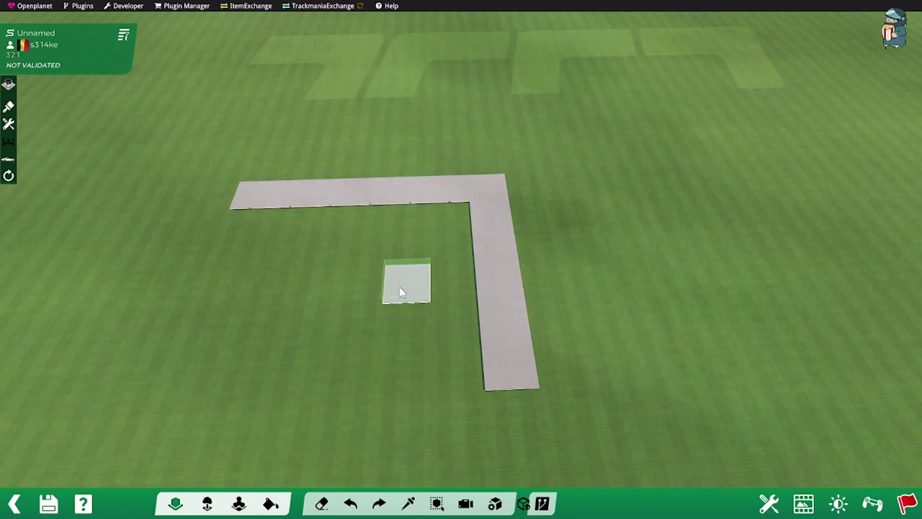
Step: Raise and lower the placement height of the flat platform block, examining its preview and ground outline from two angles
{"action": "scroll", "coordinate": [399, 286], "scroll_direction": "up", "scroll_amount": 1}
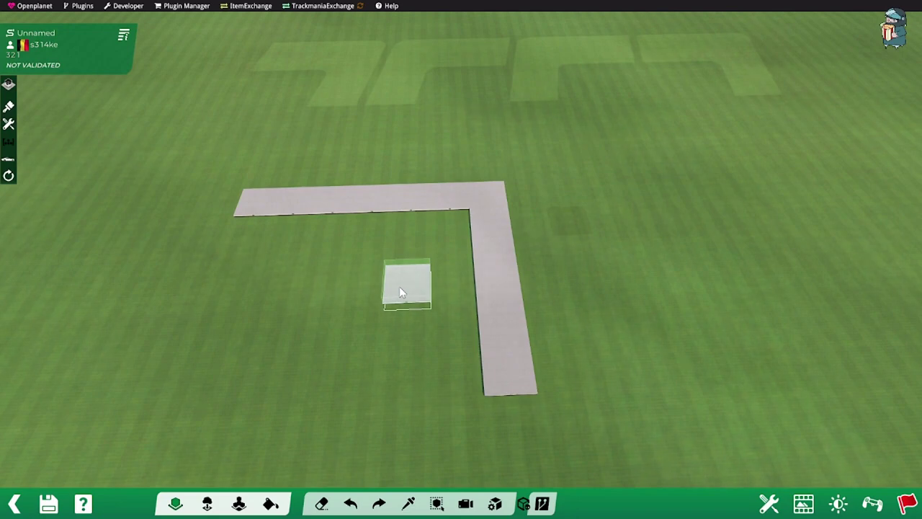
{"action": "scroll", "coordinate": [401, 292], "scroll_direction": "up", "scroll_amount": 1}
{"action": "scroll", "coordinate": [401, 292], "scroll_direction": "down", "scroll_amount": 1}
{"action": "scroll", "coordinate": [402, 291], "scroll_direction": "down", "scroll_amount": 3}
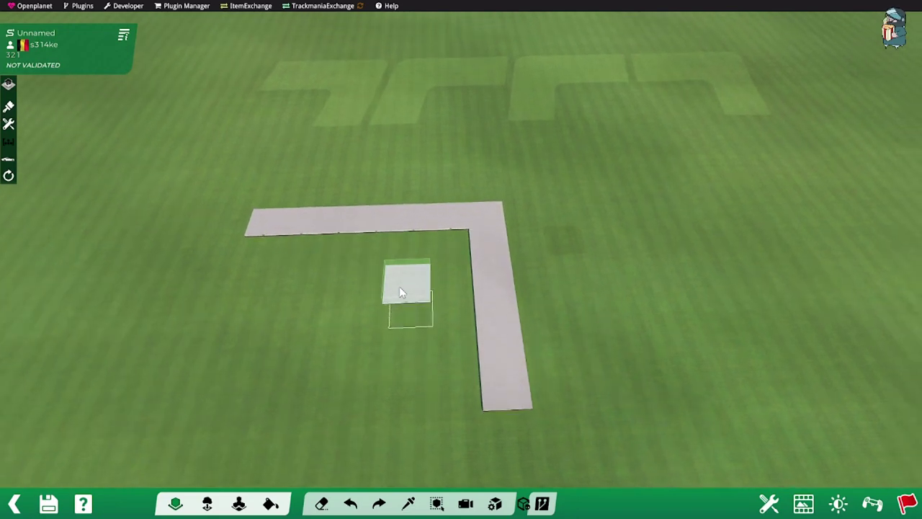
{"action": "scroll", "coordinate": [402, 291], "scroll_direction": "down", "scroll_amount": 2}
{"action": "scroll", "coordinate": [401, 292], "scroll_direction": "down", "scroll_amount": 3}
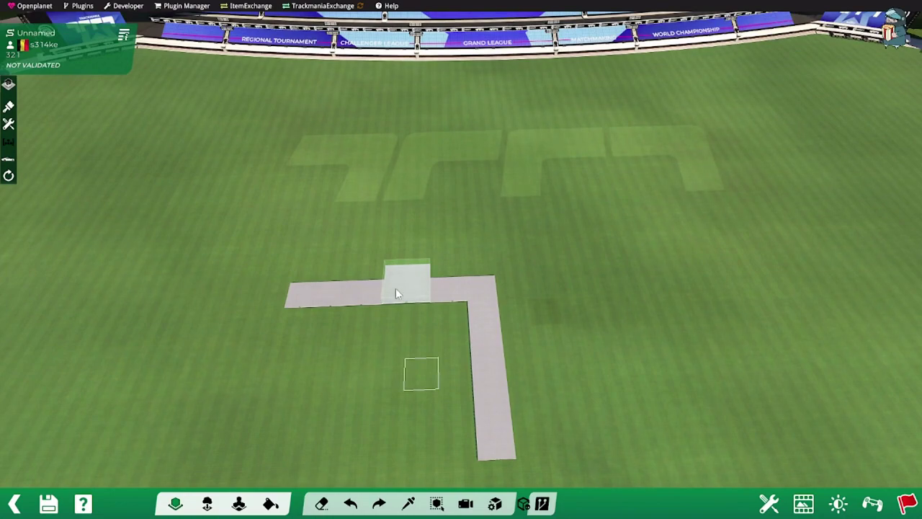
{"action": "right_click_drag", "start_coordinate": [460, 293], "coordinate": [425, 334], "text": "alt"}
{"action": "scroll", "coordinate": [382, 315], "scroll_direction": "up", "scroll_amount": 5}
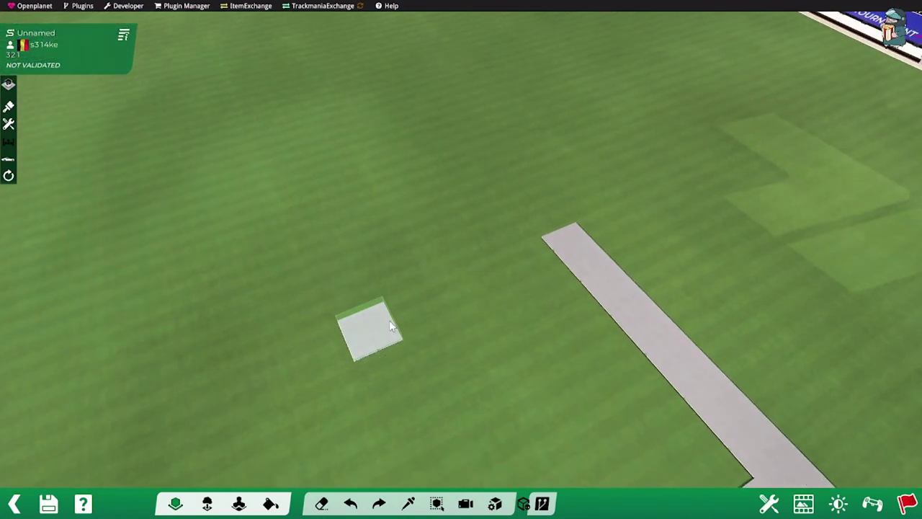
{"action": "scroll", "coordinate": [389, 320], "scroll_direction": "down", "scroll_amount": 3}
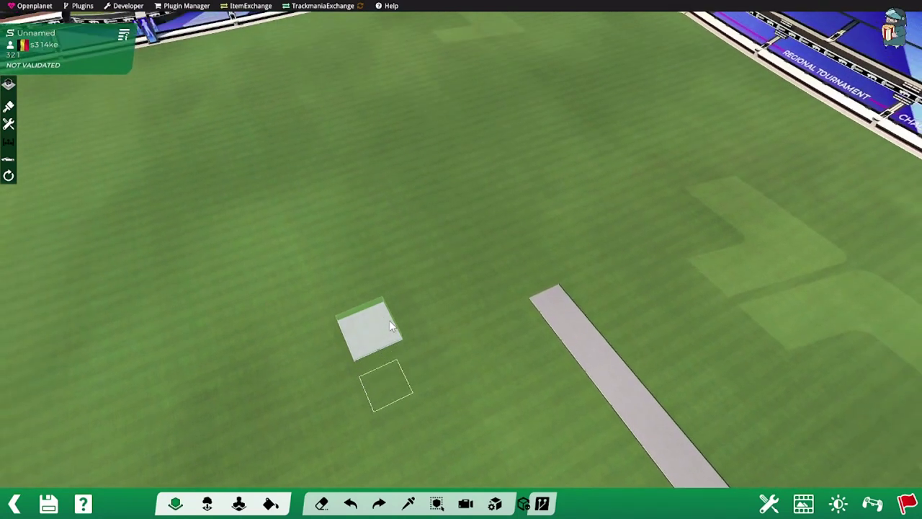
{"action": "scroll", "coordinate": [389, 319], "scroll_direction": "up", "scroll_amount": 3}
{"action": "scroll", "coordinate": [390, 320], "scroll_direction": "down", "scroll_amount": 2}
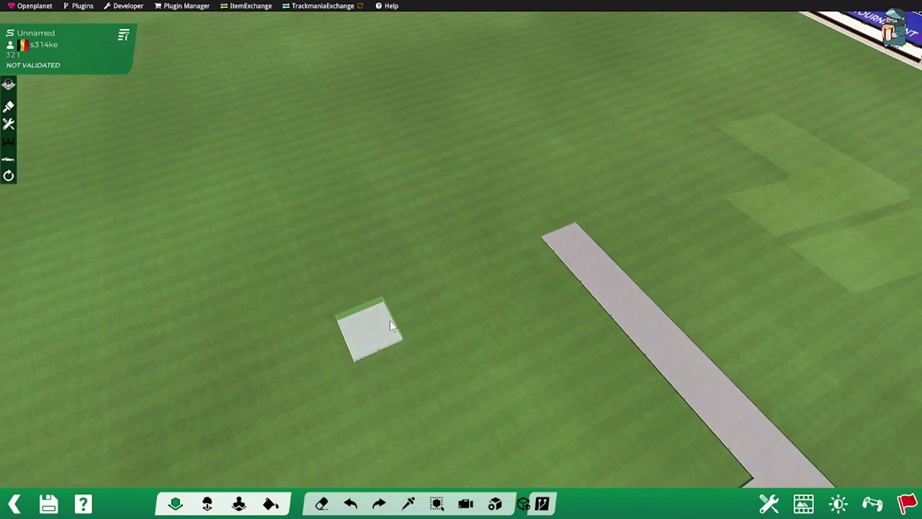
{"action": "scroll", "coordinate": [390, 320], "scroll_direction": "down", "scroll_amount": 1}
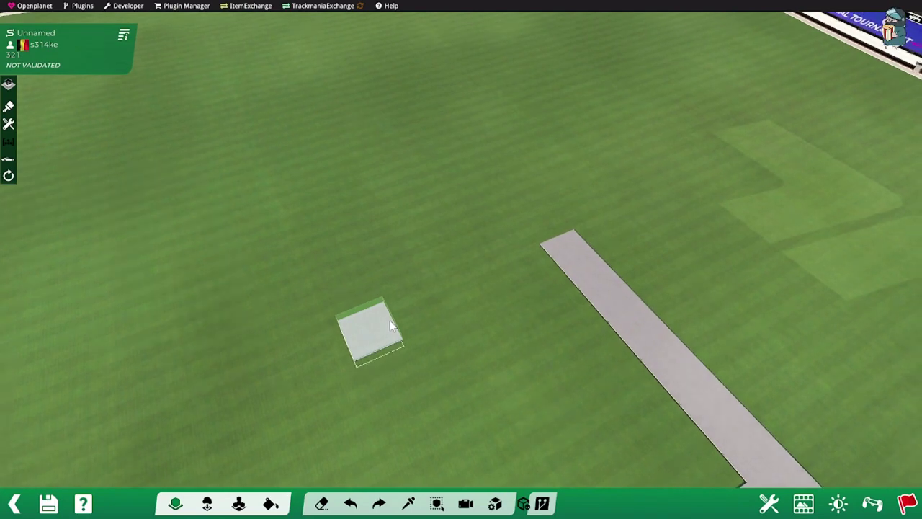
{"action": "scroll", "coordinate": [390, 320], "scroll_direction": "up", "scroll_amount": 1}
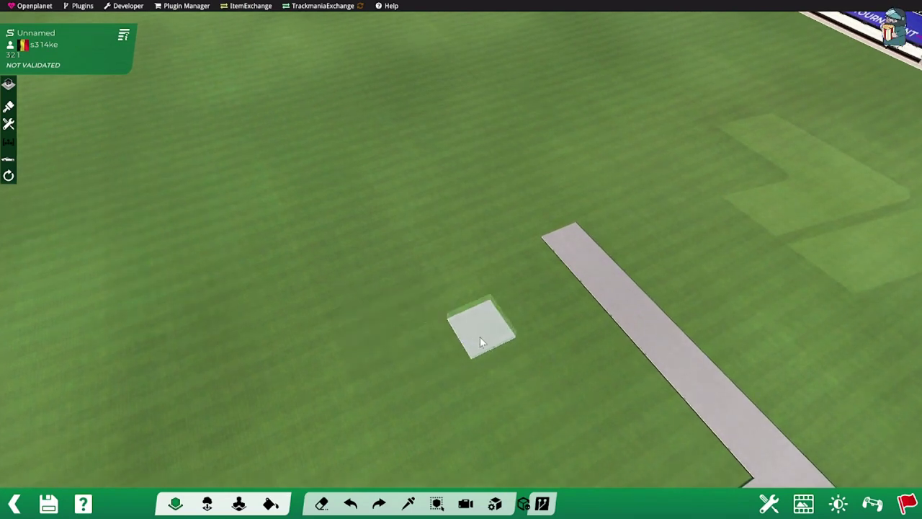
Step: Place a flat platform block raised above the ground, inside the corner of the L-shaped path
{"action": "right_click_drag", "start_coordinate": [458, 335], "coordinate": [660, 338], "text": "alt"}
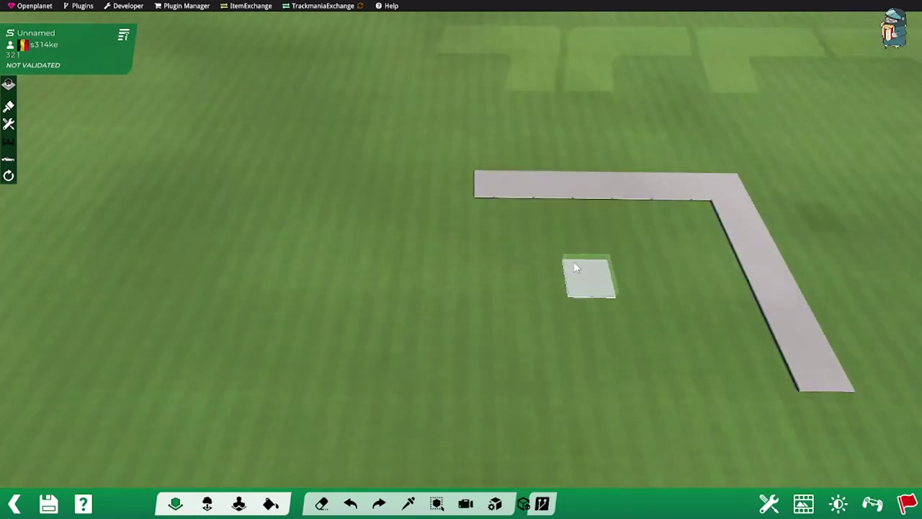
{"action": "scroll", "coordinate": [549, 284], "scroll_direction": "down", "scroll_amount": 1}
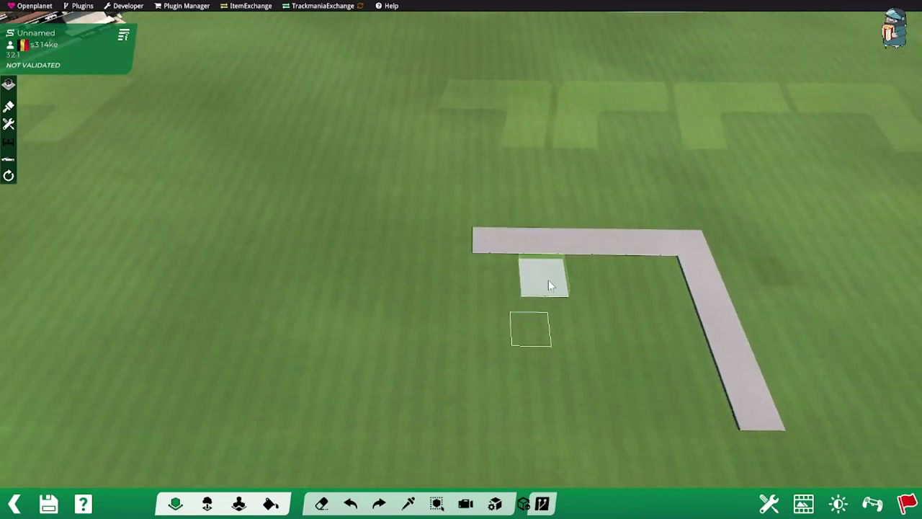
{"action": "left_click", "coordinate": [549, 279]}
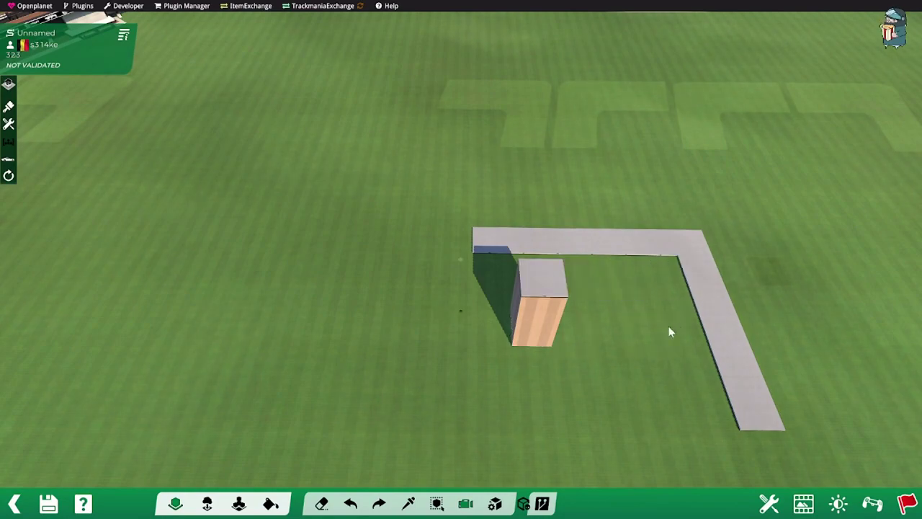
Step: Extend the raised platform block into a straight elevated row leading away from the L-shaped path
{"action": "right_click_drag", "start_coordinate": [661, 336], "coordinate": [303, 325]}
{"action": "scroll", "coordinate": [467, 323], "scroll_direction": "up", "scroll_amount": 1}
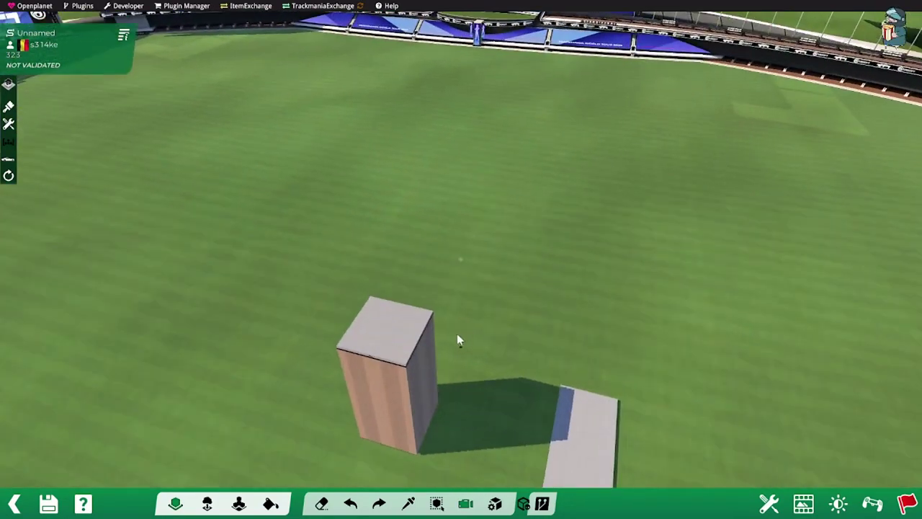
{"action": "left_click_drag", "start_coordinate": [447, 347], "coordinate": [546, 277], "text": "alt"}
{"action": "right_click_drag", "start_coordinate": [466, 281], "coordinate": [502, 345]}
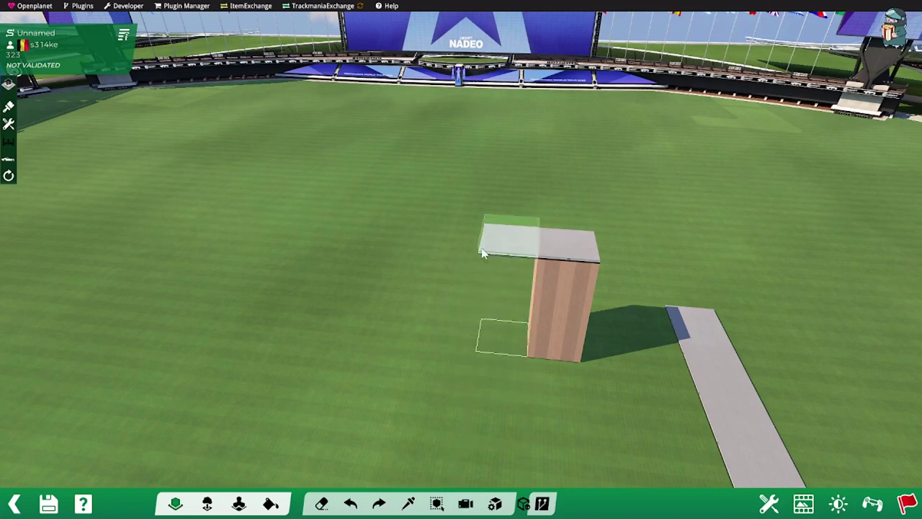
{"action": "left_click", "coordinate": [504, 245]}
{"action": "left_click", "coordinate": [454, 245]}
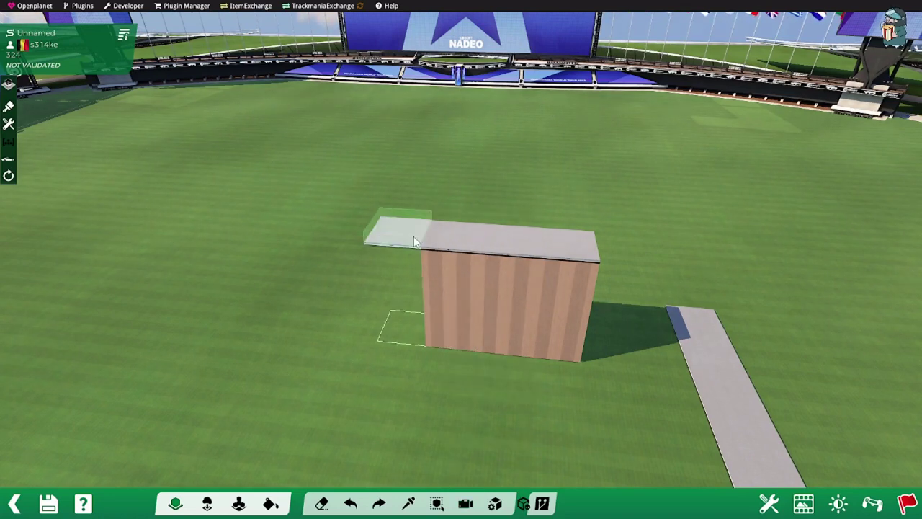
{"action": "left_click", "coordinate": [414, 236]}
{"action": "left_click", "coordinate": [356, 234]}
Step: Show the block inventory again and switch the placement mode to Ghost Block Mode
{"action": "right_click_drag", "start_coordinate": [388, 229], "coordinate": [522, 303]}
{"action": "right_click_drag", "start_coordinate": [403, 299], "coordinate": [570, 308]}
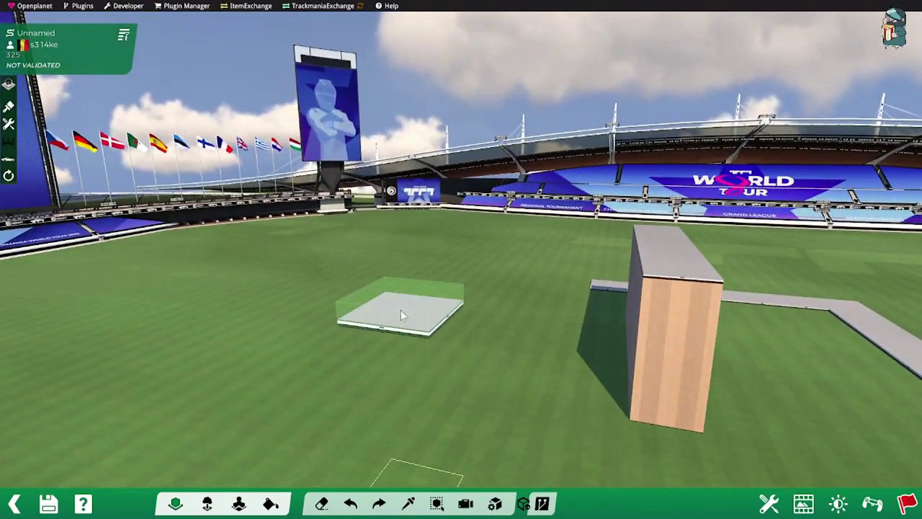
{"action": "left_click", "coordinate": [175, 505]}
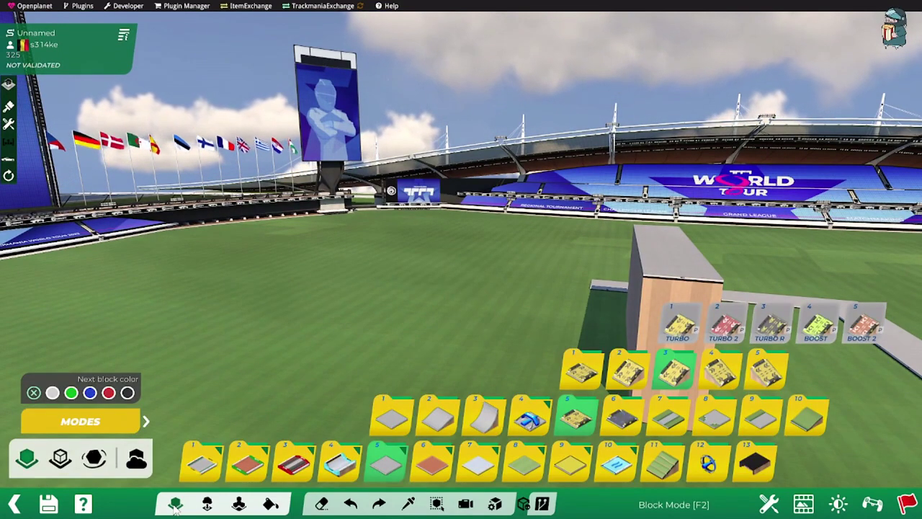
{"action": "left_click", "coordinate": [63, 463]}
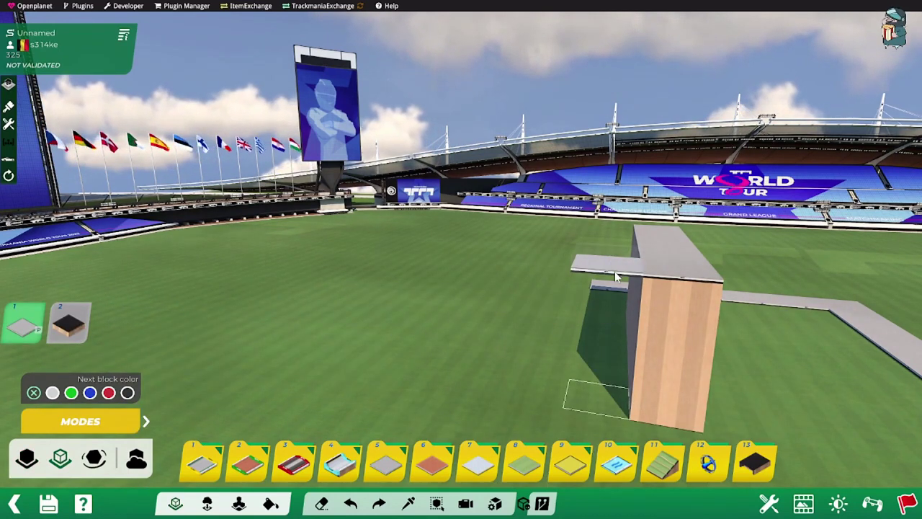
Step: Widen the elevated platform row by placing ghost flat platform blocks along its side
{"action": "left_click", "coordinate": [624, 238]}
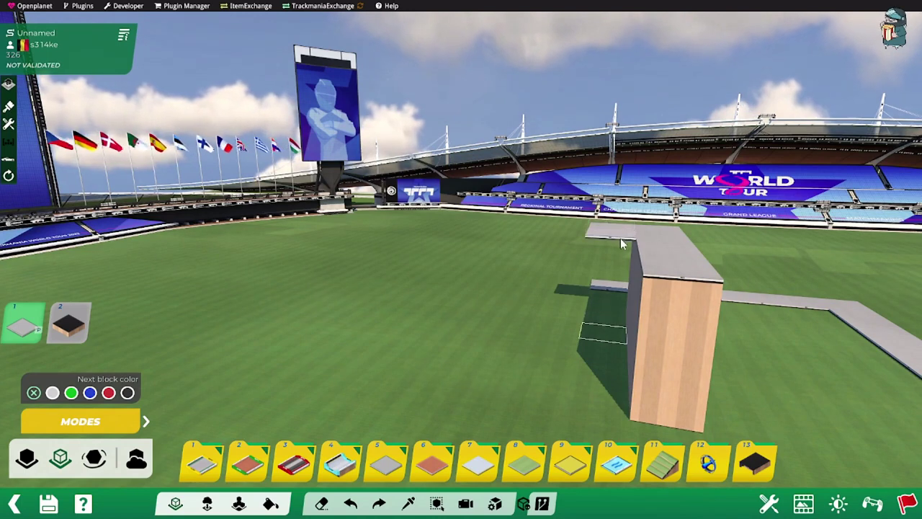
{"action": "left_click", "coordinate": [623, 262]}
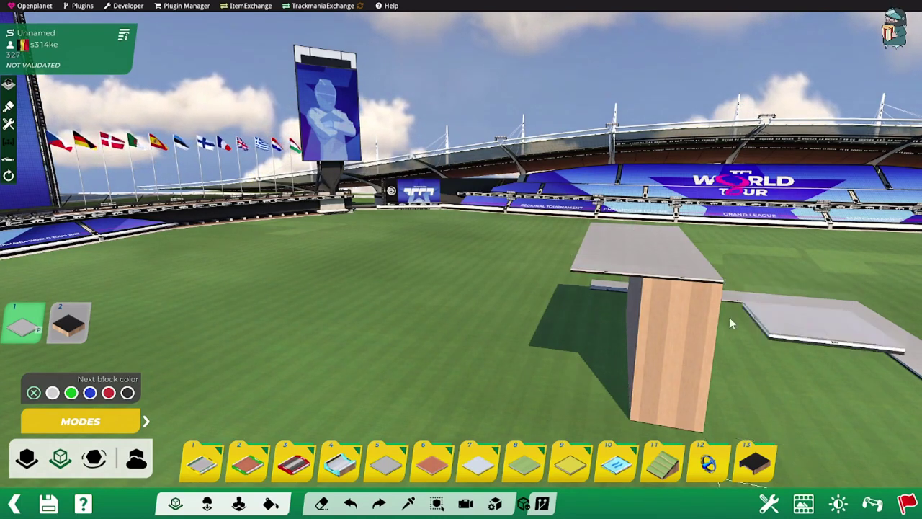
Step: Switch to normal block mode and add a supported row of flat platform blocks along the outer side of the ghost row
{"action": "left_click", "coordinate": [29, 459]}
{"action": "right_click_drag", "start_coordinate": [506, 287], "coordinate": [550, 195], "text": "alt"}
{"action": "left_click", "coordinate": [582, 181]}
{"action": "left_click_drag", "start_coordinate": [582, 182], "coordinate": [564, 298]}
Step: Lower the placement height to the ground and extend the path with flat platform blocks through the gap beneath the elevated deck
{"action": "right_click_drag", "start_coordinate": [581, 305], "coordinate": [599, 234], "text": "alt"}
{"action": "scroll", "coordinate": [520, 320], "scroll_direction": "down", "scroll_amount": 2}
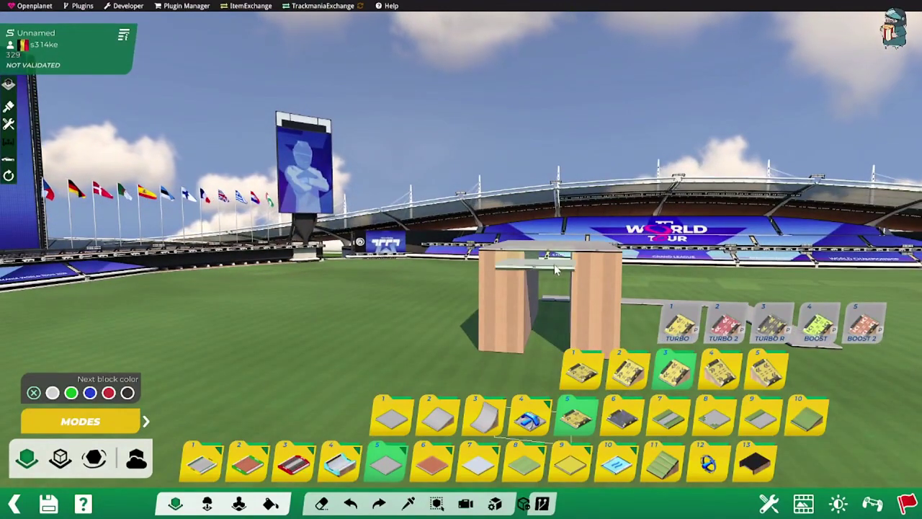
{"action": "scroll", "coordinate": [550, 258], "scroll_direction": "down", "scroll_amount": 6}
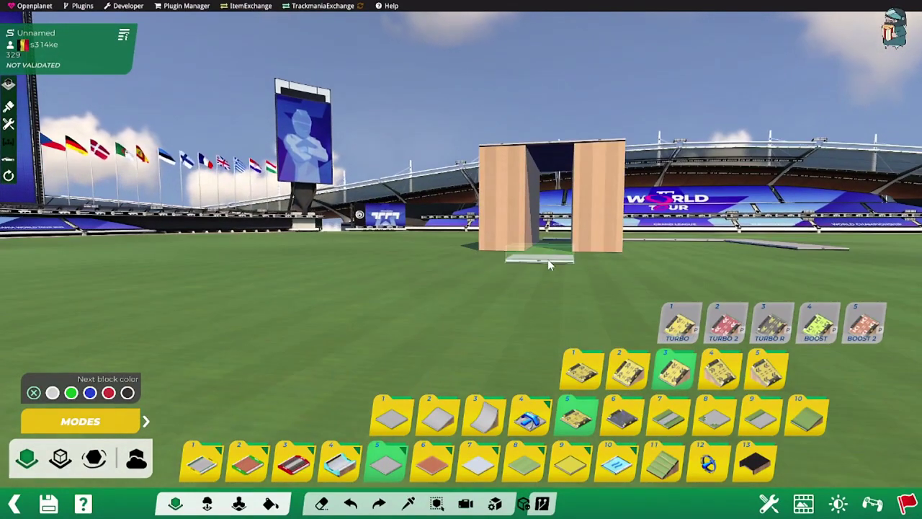
{"action": "right_click_drag", "start_coordinate": [547, 251], "coordinate": [553, 254], "text": "alt"}
{"action": "scroll", "coordinate": [542, 288], "scroll_direction": "up", "scroll_amount": 2, "text": "alt"}
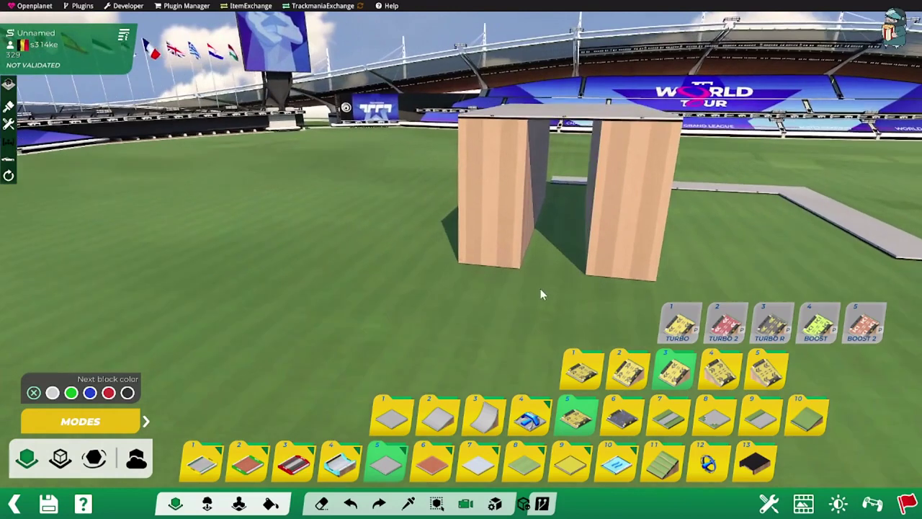
{"action": "left_click", "coordinate": [557, 188]}
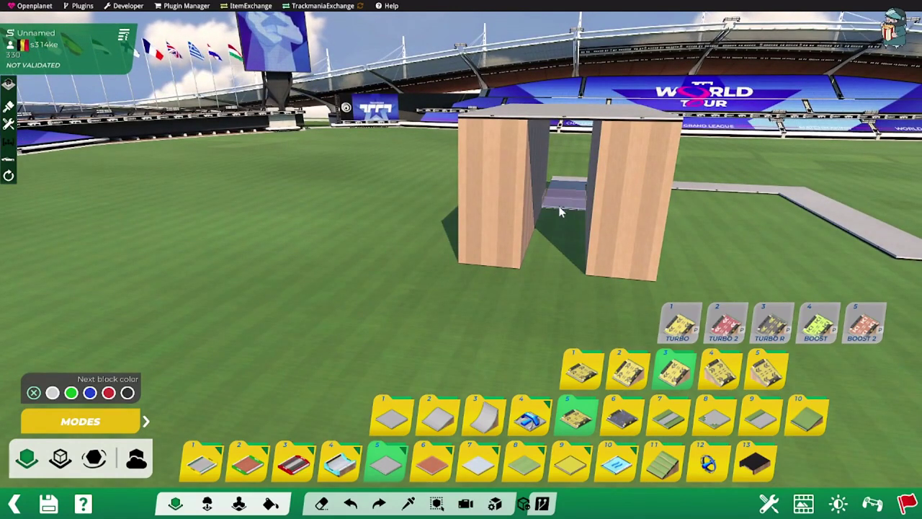
{"action": "left_click", "coordinate": [558, 240]}
{"action": "left_click", "coordinate": [550, 269]}
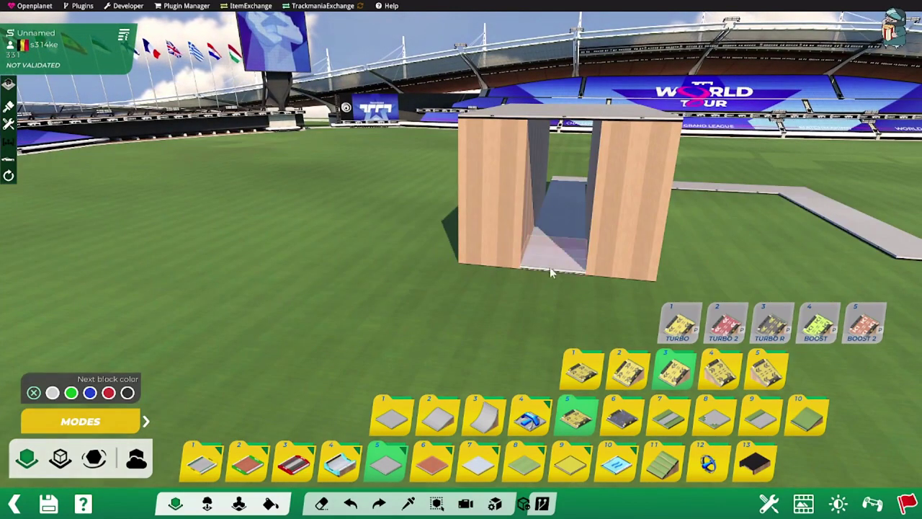
{"action": "left_click", "coordinate": [553, 297]}
{"action": "scroll", "coordinate": [547, 275], "scroll_direction": "down", "scroll_amount": 2, "text": "alt"}
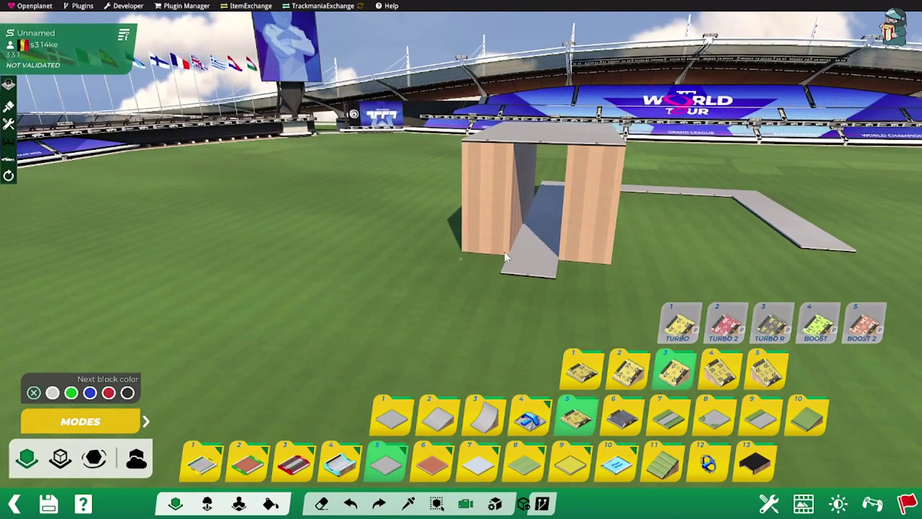
{"action": "left_click", "coordinate": [96, 458]}
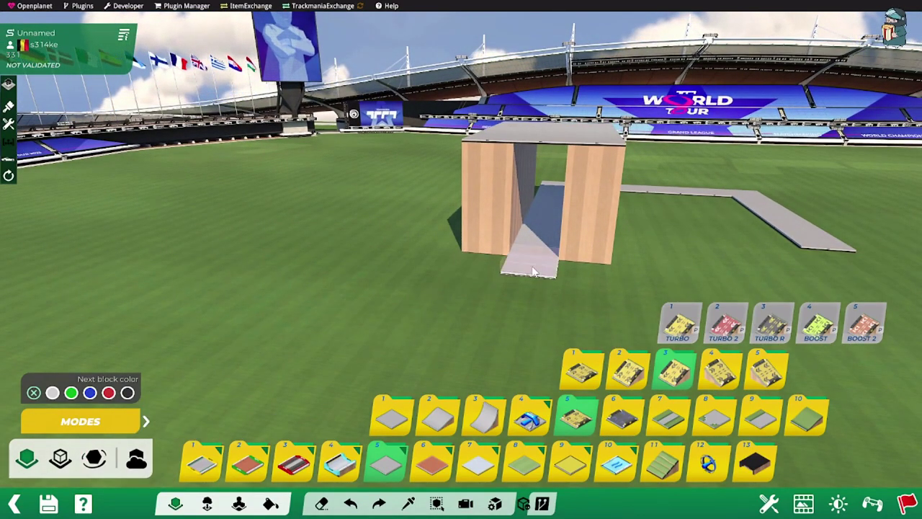
{"action": "scroll", "coordinate": [556, 261], "scroll_direction": "down", "scroll_amount": 3}
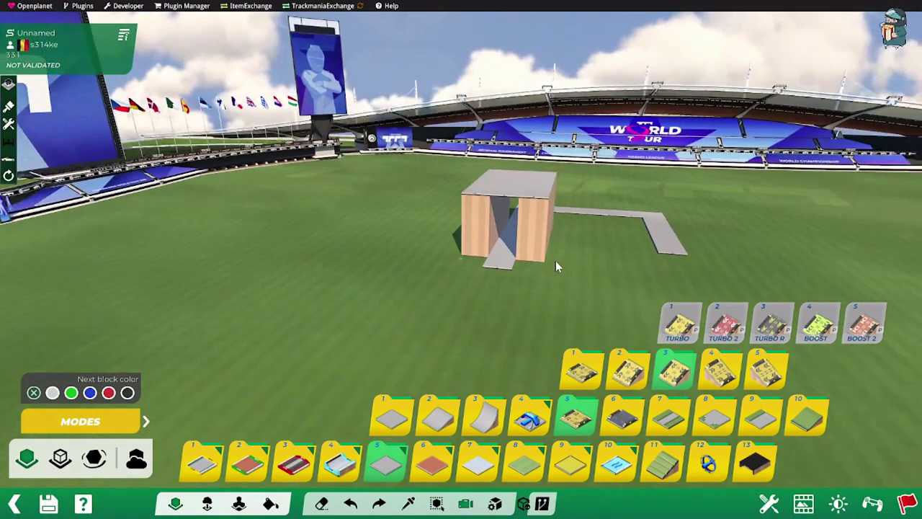
{"action": "scroll", "coordinate": [556, 264], "scroll_direction": "up", "scroll_amount": 5}
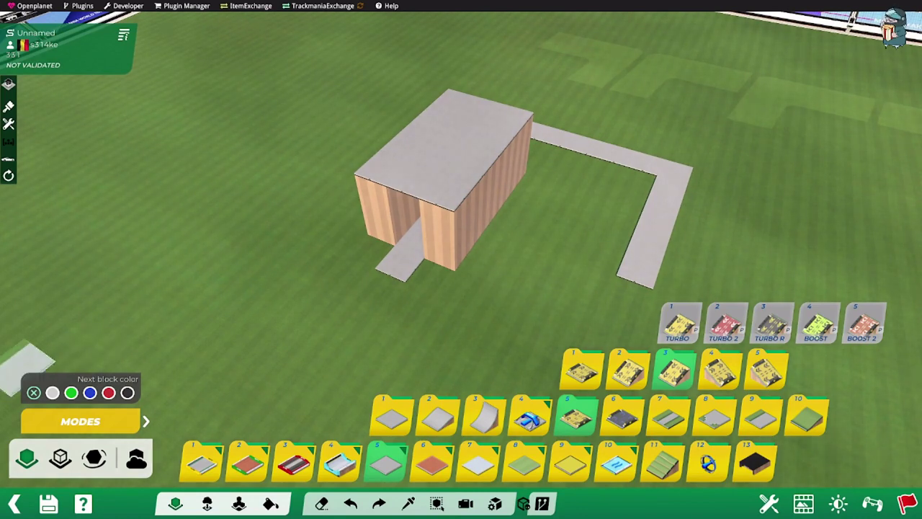
Step: Browse the platform block categories, comparing the flat and sloped grey shapes with the dirt surface set
{"action": "left_click", "coordinate": [438, 417]}
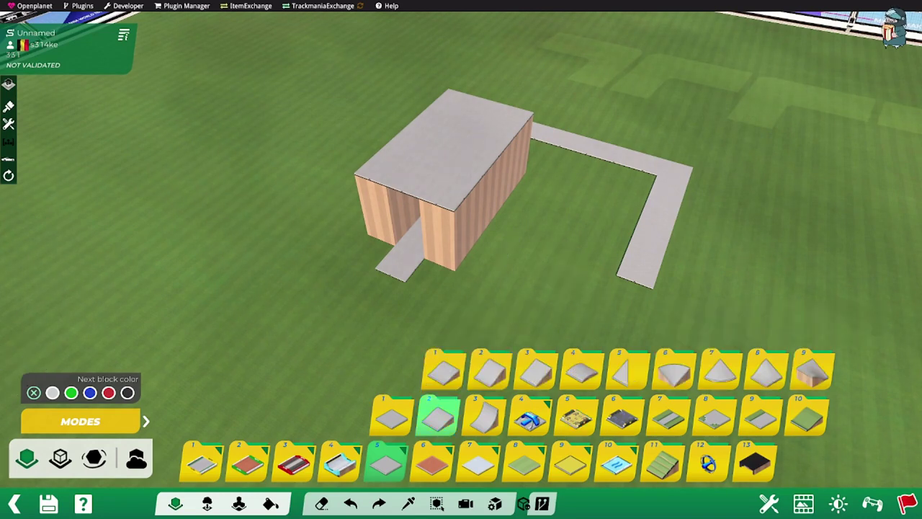
{"action": "left_click", "coordinate": [386, 464]}
{"action": "key", "text": "1"}
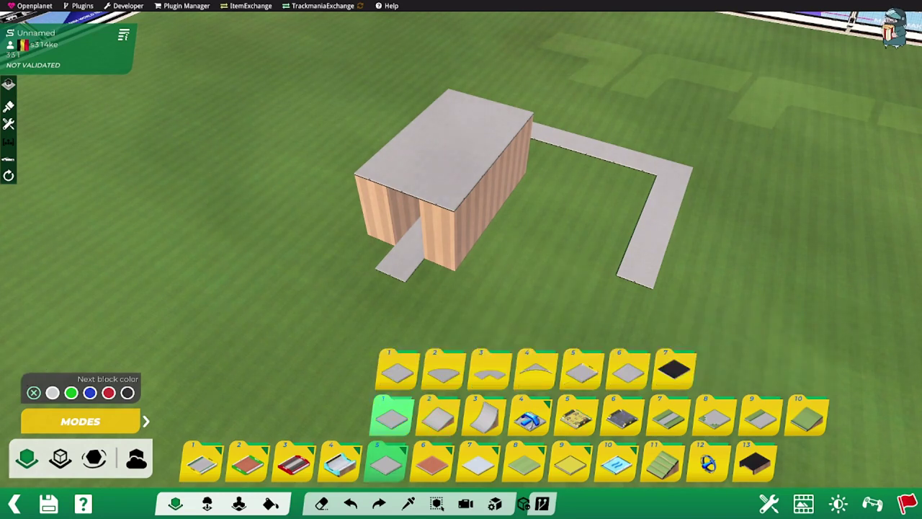
{"action": "left_click", "coordinate": [386, 464]}
{"action": "left_click", "coordinate": [433, 463]}
{"action": "left_click", "coordinate": [478, 463]}
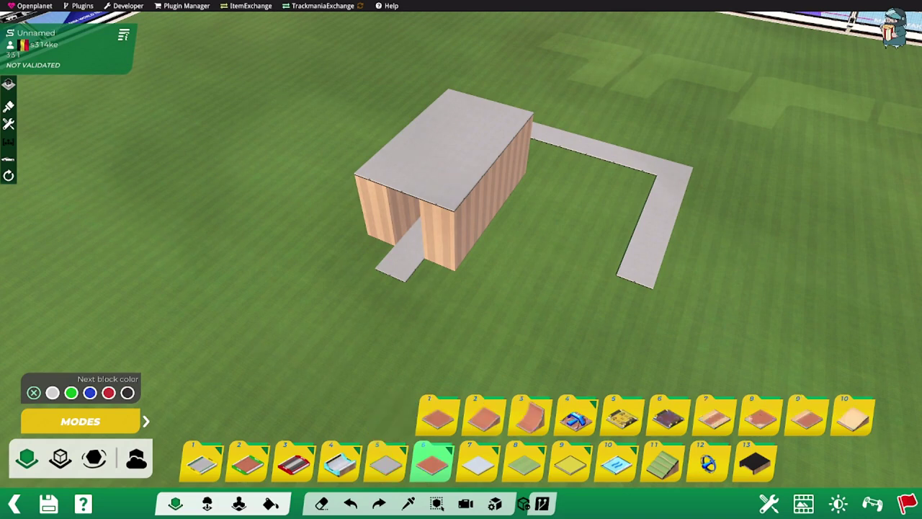
{"action": "left_click", "coordinate": [433, 463]}
{"action": "left_click", "coordinate": [386, 464]}
{"action": "key", "text": "1"}
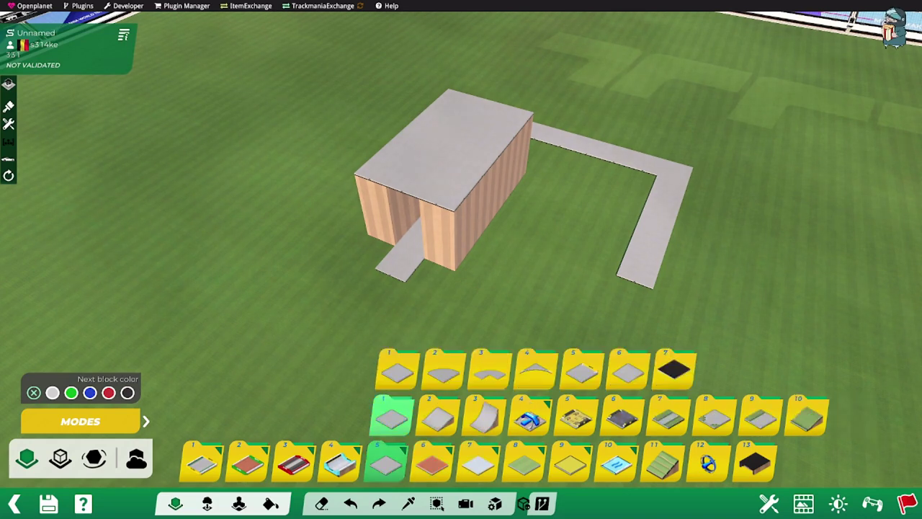
{"action": "left_click", "coordinate": [392, 418]}
{"action": "left_click", "coordinate": [392, 418]}
{"action": "left_click", "coordinate": [438, 418]}
Step: Place a Start block at the open end of the path in front of the tunnel, rotated to face into it
{"action": "left_click", "coordinate": [531, 418]}
{"action": "key", "text": "1"}
{"action": "key", "text": "3"}
{"action": "key", "text": "1"}
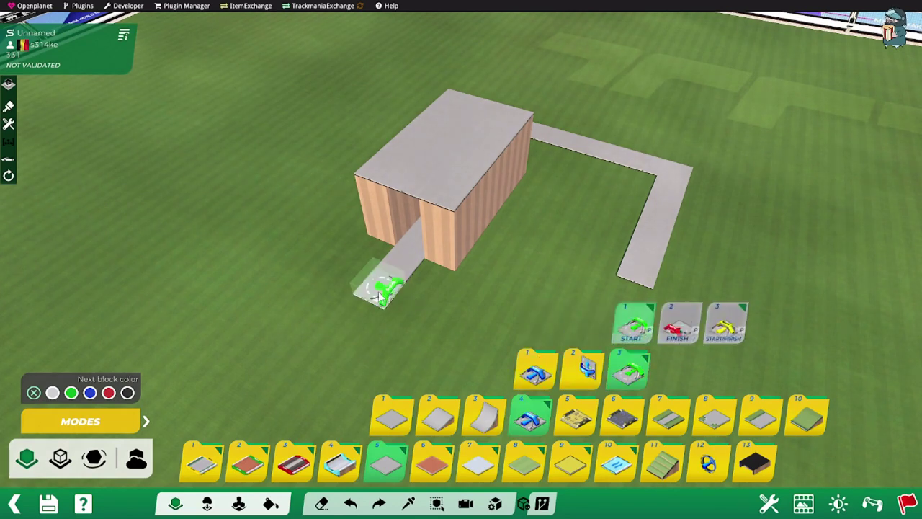
{"action": "right_click", "coordinate": [379, 296]}
{"action": "right_click", "coordinate": [380, 297]}
{"action": "left_click", "coordinate": [376, 296]}
Step: Rotate the Start block preview through its orientations on the grass beside the placed start
{"action": "scroll", "coordinate": [436, 302], "scroll_direction": "up", "scroll_amount": 2}
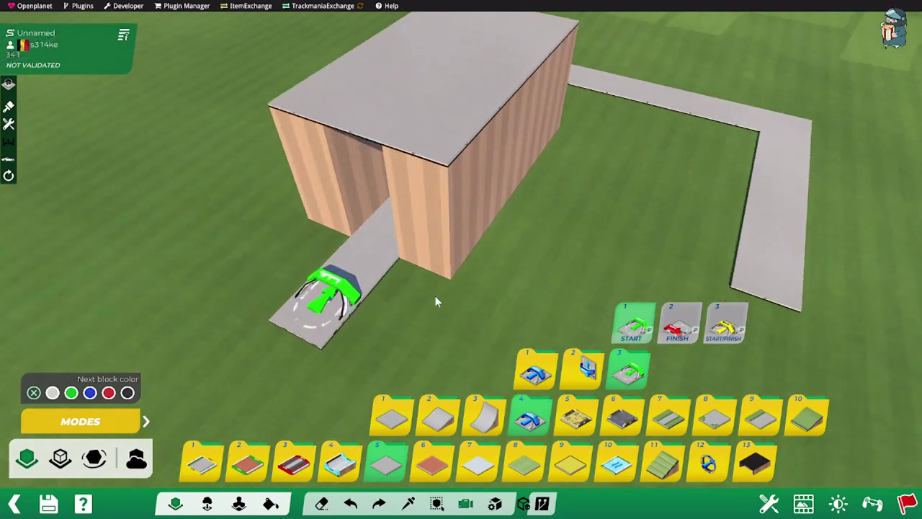
{"action": "left_click_drag", "start_coordinate": [423, 354], "coordinate": [507, 278], "text": "alt"}
{"action": "scroll", "coordinate": [499, 291], "scroll_direction": "up", "scroll_amount": 2}
{"action": "right_click_drag", "start_coordinate": [498, 293], "coordinate": [452, 206], "text": "alt"}
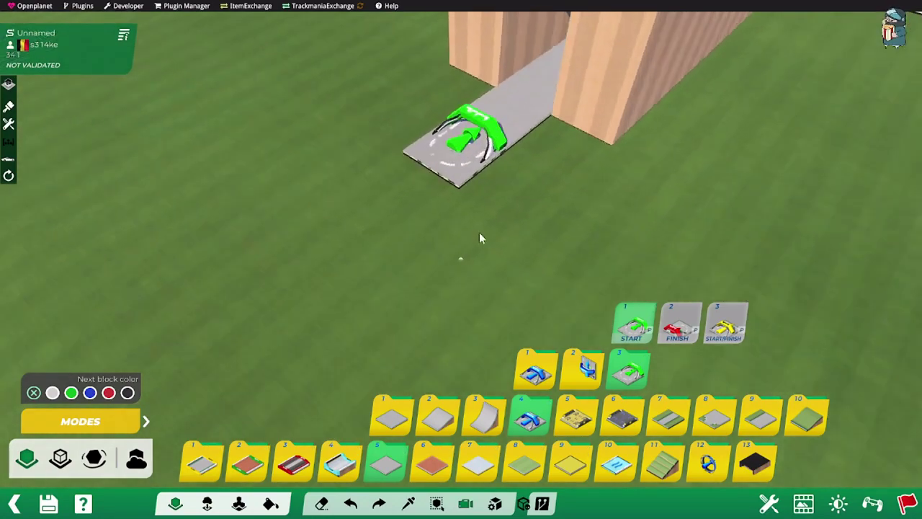
{"action": "left_click_drag", "start_coordinate": [452, 207], "coordinate": [374, 275], "text": "alt"}
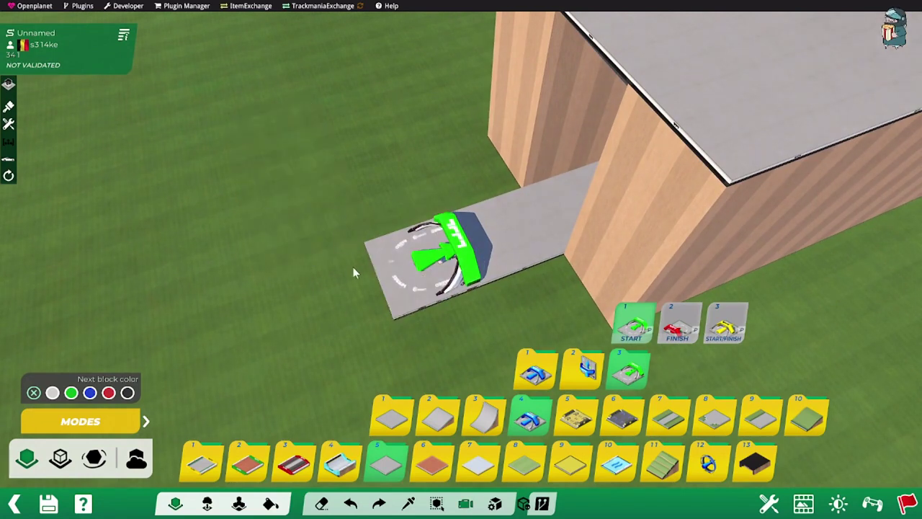
{"action": "left_click_drag", "start_coordinate": [317, 321], "coordinate": [525, 214], "text": "alt"}
{"action": "scroll", "coordinate": [432, 216], "scroll_direction": "up", "scroll_amount": 2}
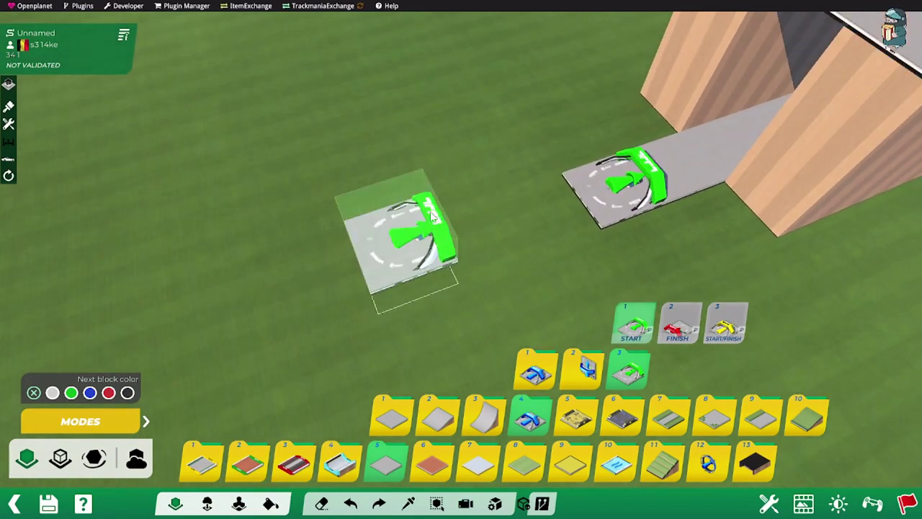
{"action": "right_click", "coordinate": [431, 214]}
{"action": "right_click", "coordinate": [431, 214]}
{"action": "right_click", "coordinate": [431, 214]}
{"action": "right_click", "coordinate": [431, 214]}
{"action": "key", "text": "Right"}
{"action": "key", "text": "Right"}
{"action": "key", "text": "Right"}
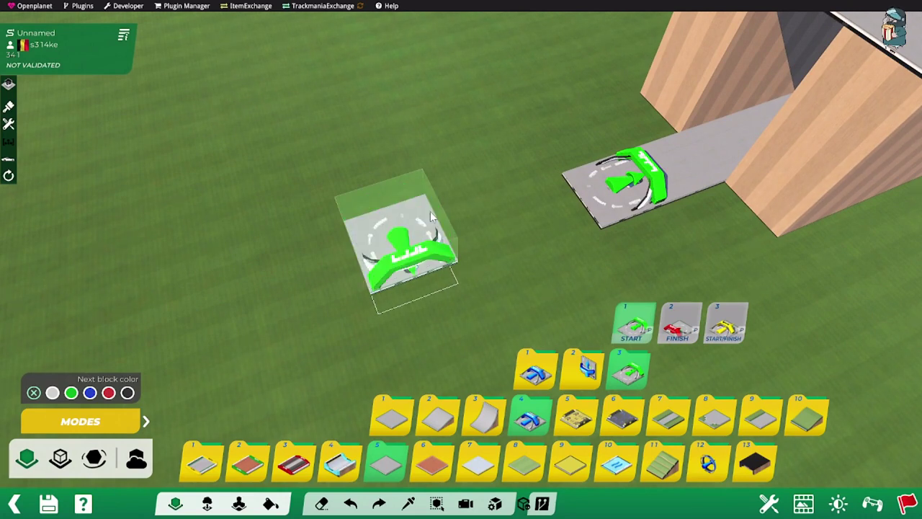
{"action": "key", "text": "Right"}
{"action": "key", "text": "Right"}
{"action": "key", "text": "Right"}
{"action": "key", "text": "Right"}
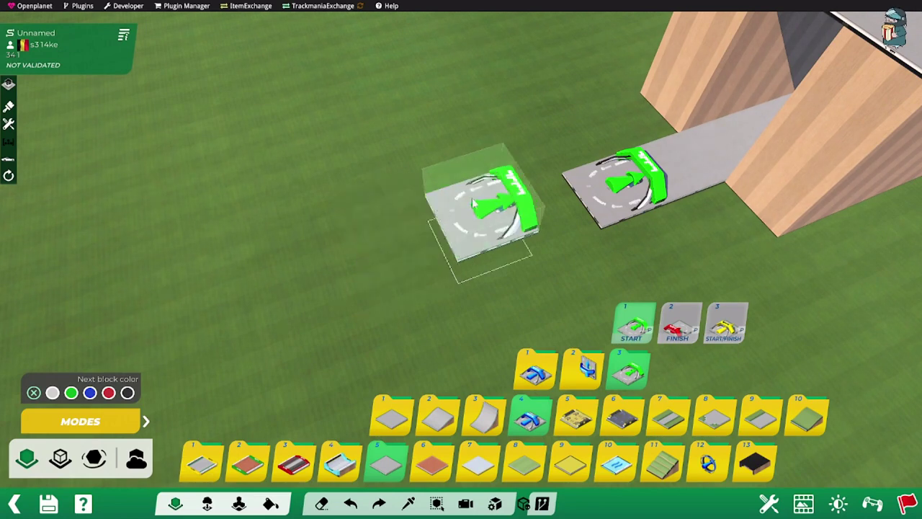
Step: Place a Finish block at the open end of the L-shaped path, rotated in line with the path
{"action": "left_click", "coordinate": [679, 335]}
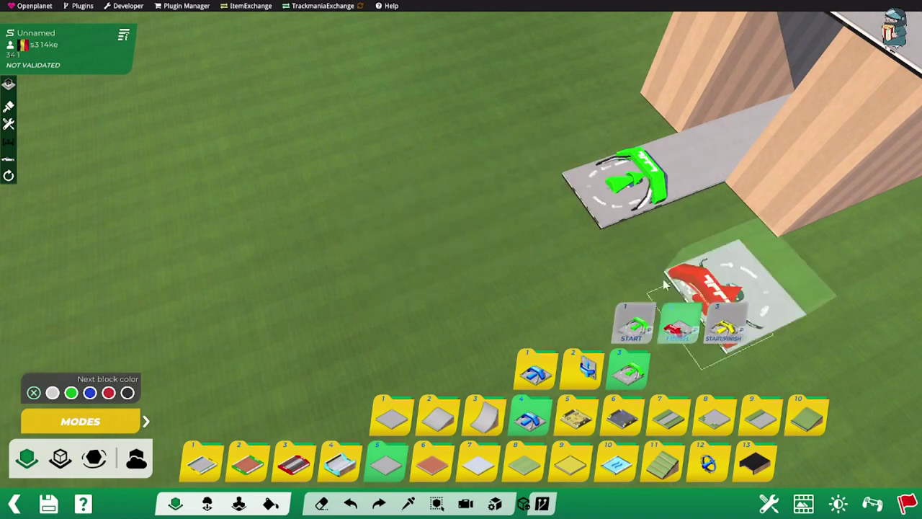
{"action": "middle_click_drag", "start_coordinate": [549, 262], "coordinate": [365, 181]}
{"action": "mouse_move", "coordinate": [550, 255]}
{"action": "middle_mouse_down"}
{"action": "mouse_move", "coordinate": [274, 161]}
{"action": "mouse_move", "coordinate": [461, 213]}
{"action": "middle_mouse_up"}
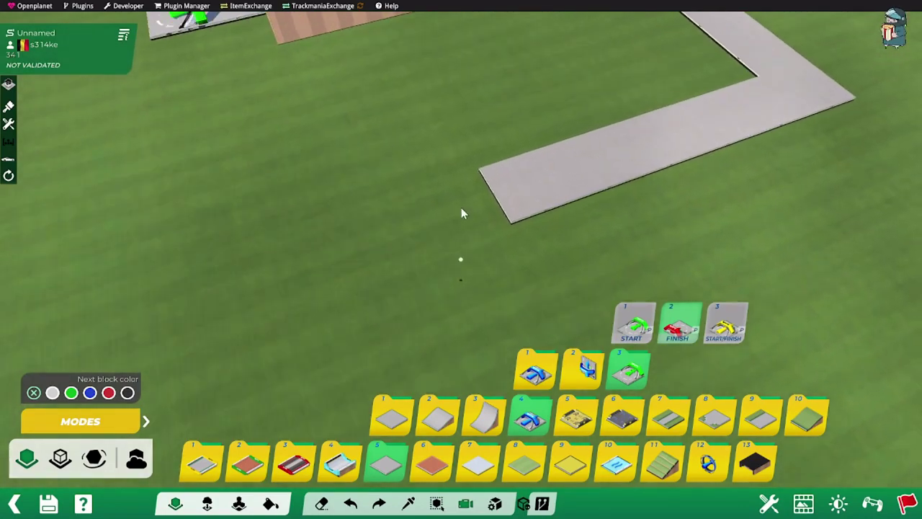
{"action": "left_click_drag", "start_coordinate": [461, 208], "coordinate": [441, 228], "text": "alt"}
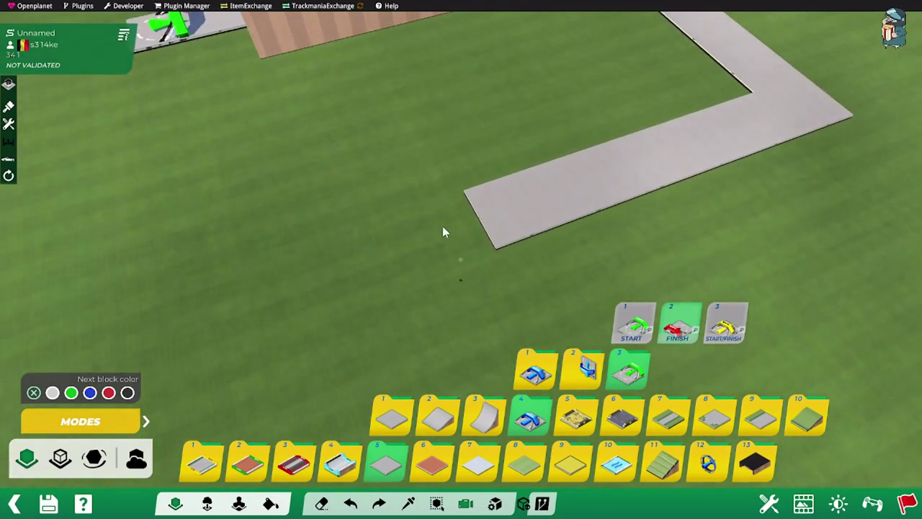
{"action": "right_click", "coordinate": [441, 228]}
{"action": "right_click", "coordinate": [441, 227]}
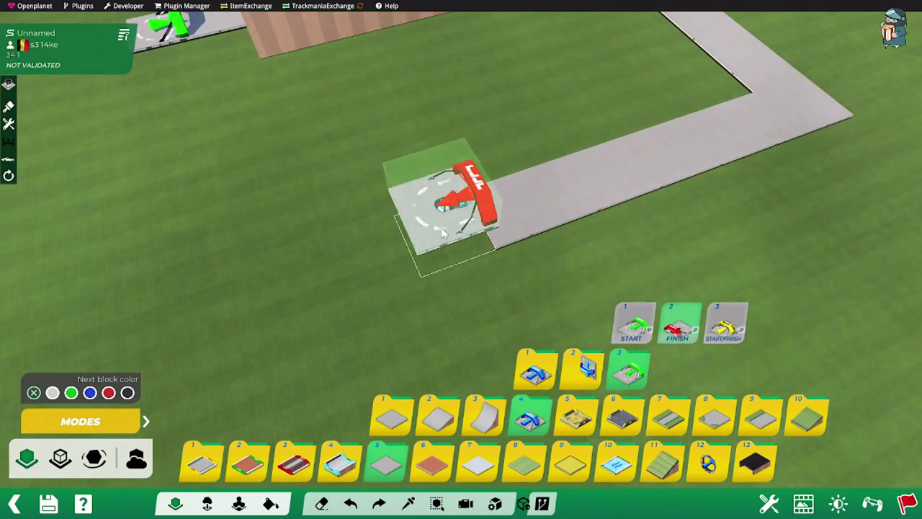
{"action": "scroll", "coordinate": [441, 228], "scroll_direction": "down", "scroll_amount": 2}
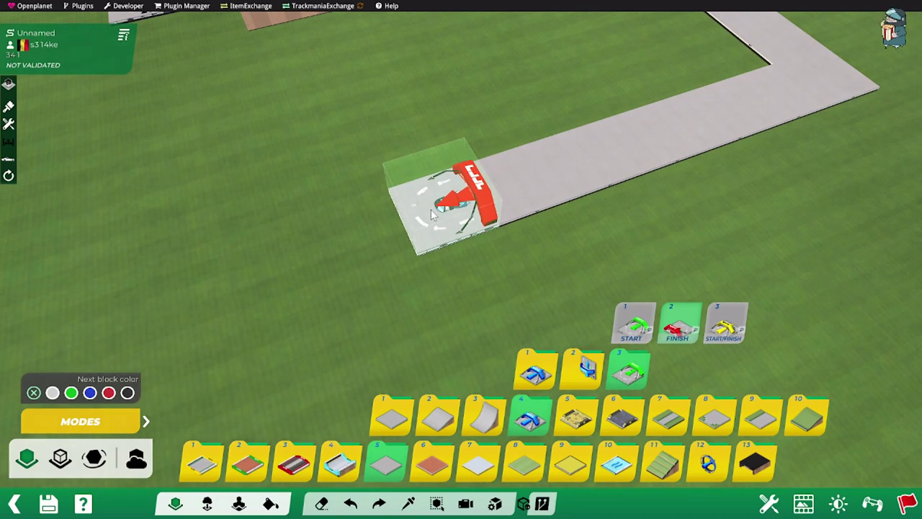
{"action": "left_click", "coordinate": [431, 210]}
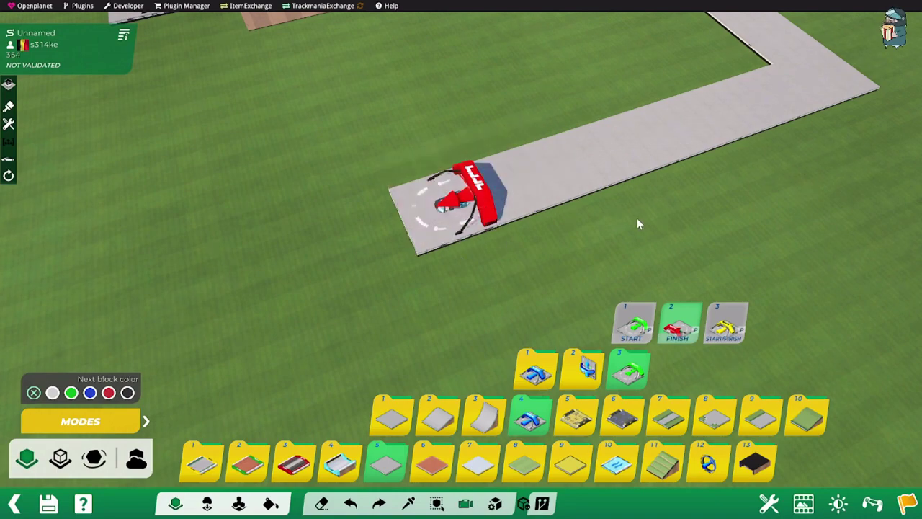
Step: View the whole track from start to finish and browse the block categories from the road blocks to the black deck shapes
{"action": "right_click_drag", "start_coordinate": [639, 218], "coordinate": [589, 223], "text": "alt"}
{"action": "scroll", "coordinate": [596, 223], "scroll_direction": "down", "scroll_amount": 3, "text": "alt"}
{"action": "left_click_drag", "start_coordinate": [412, 160], "coordinate": [434, 277], "text": "alt"}
{"action": "right_click_drag", "start_coordinate": [397, 248], "coordinate": [587, 221], "text": "alt"}
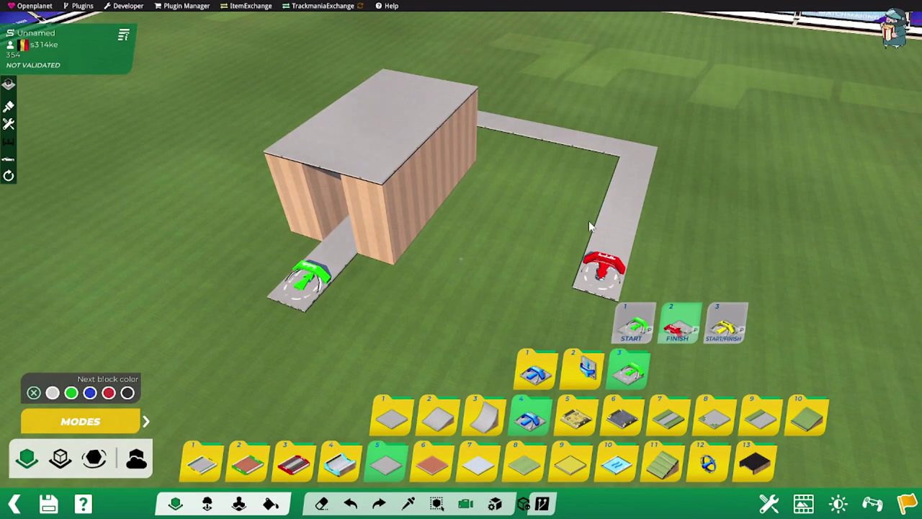
{"action": "right_click_drag", "start_coordinate": [496, 230], "coordinate": [517, 224]}
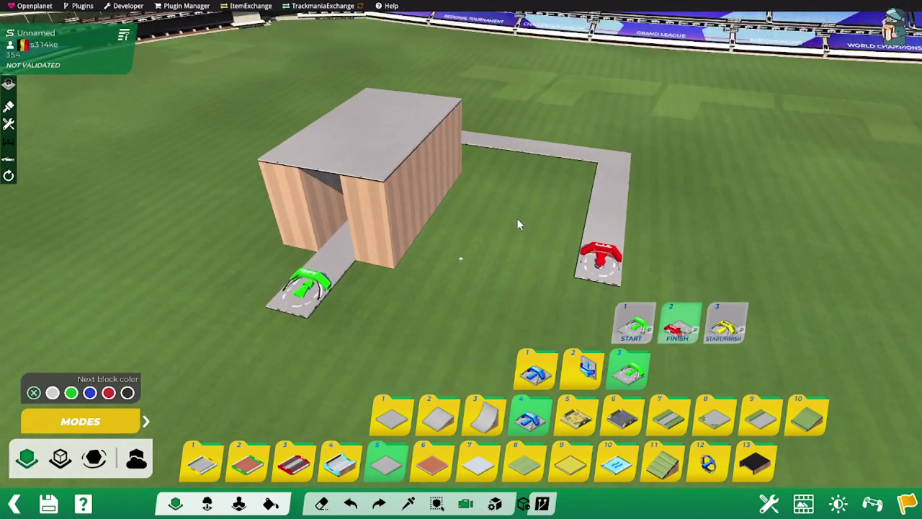
{"action": "left_click", "coordinate": [202, 462]}
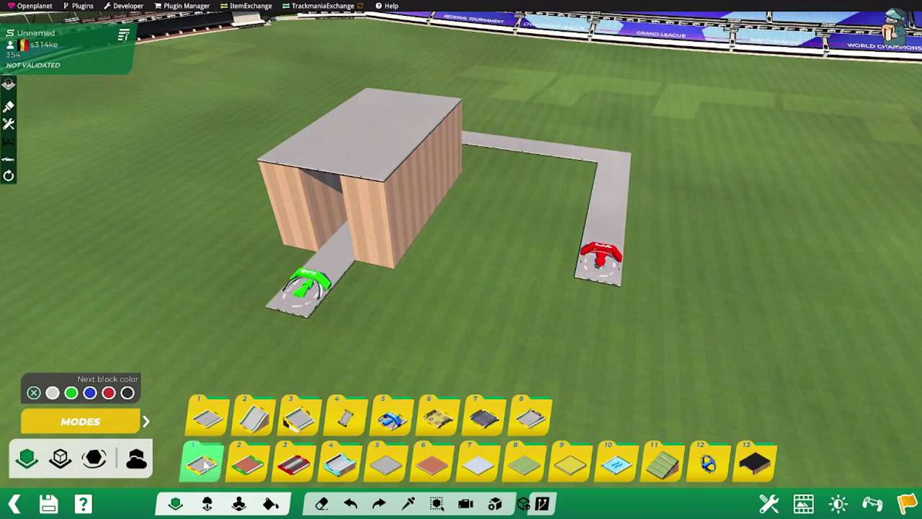
{"action": "mouse_move", "coordinate": [351, 468]}
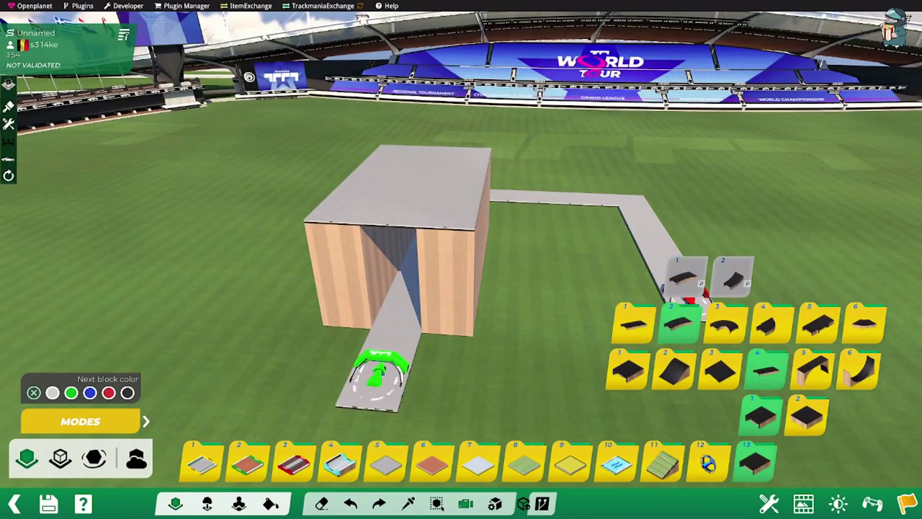
Step: Examine the path corner behind the elevated structure and open the curved slope shapes of the white platform set
{"action": "right_click_drag", "start_coordinate": [537, 252], "coordinate": [366, 273]}
{"action": "scroll", "coordinate": [389, 258], "scroll_direction": "up", "scroll_amount": 3}
{"action": "left_click_drag", "start_coordinate": [431, 254], "coordinate": [376, 291]}
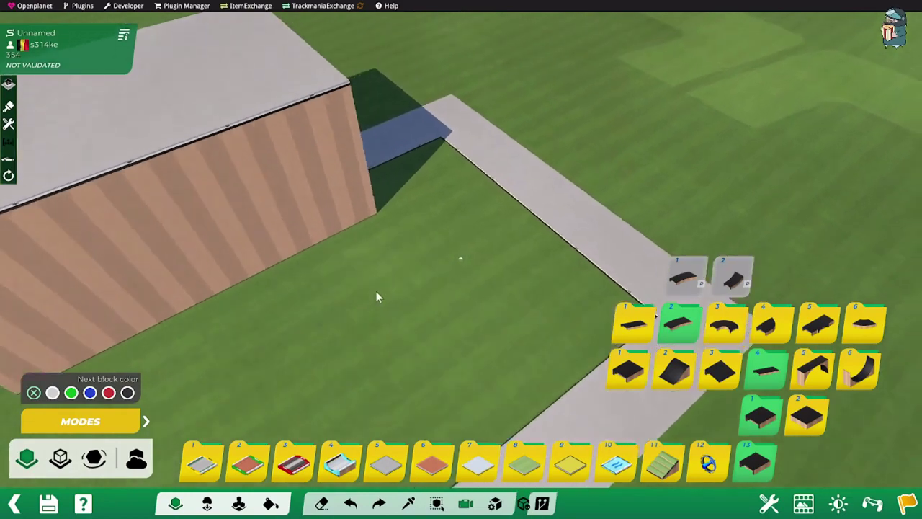
{"action": "right_click_drag", "start_coordinate": [377, 297], "coordinate": [283, 354]}
{"action": "mouse_move", "coordinate": [478, 463]}
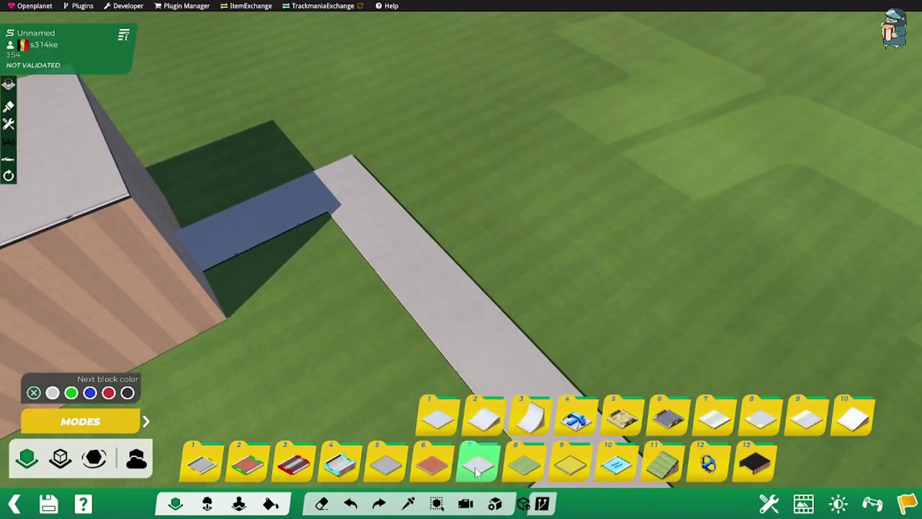
{"action": "mouse_move", "coordinate": [536, 415]}
{"action": "left_click", "coordinate": [537, 369]}
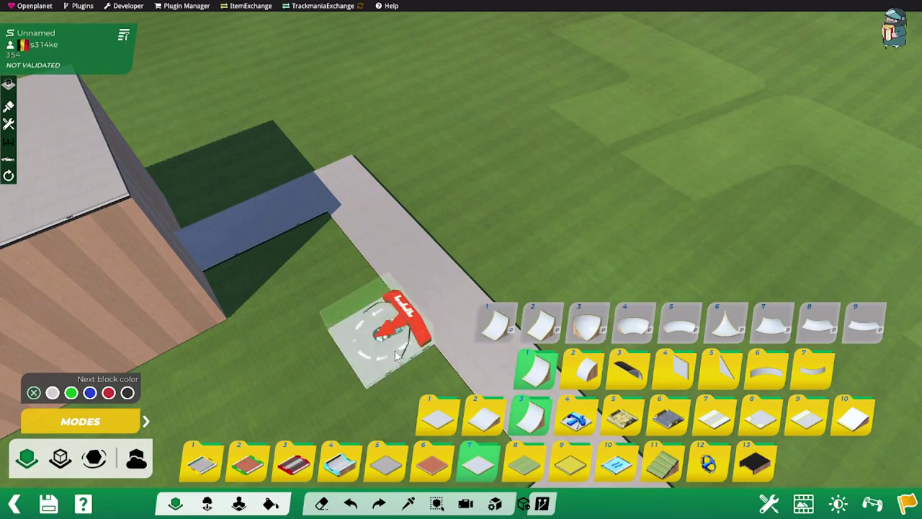
Step: Erase the Finish block at the open end of the L-shaped path
{"action": "left_click_drag", "start_coordinate": [380, 341], "coordinate": [397, 139], "text": "alt"}
{"action": "right_click_drag", "start_coordinate": [455, 236], "coordinate": [424, 231], "text": "alt"}
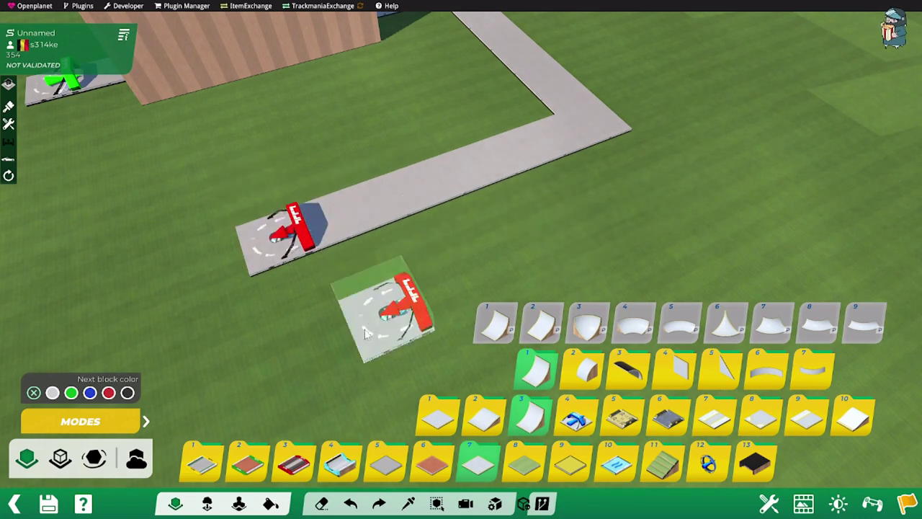
{"action": "left_click", "coordinate": [340, 463]}
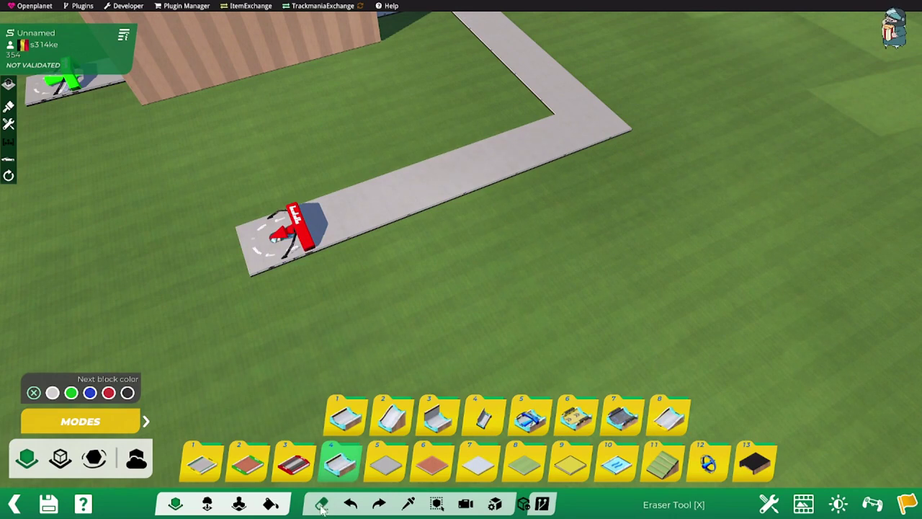
{"action": "left_click", "coordinate": [322, 504]}
{"action": "left_click", "coordinate": [284, 261]}
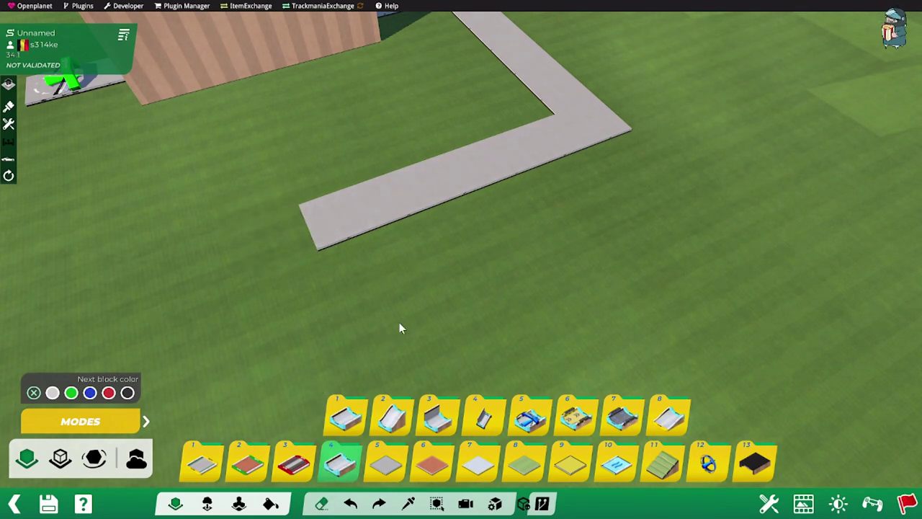
Step: Clear the last path blocks and the Finish block at the shortened path's open end, and open the red platform set
{"action": "key", "text": "ctrl+z"}
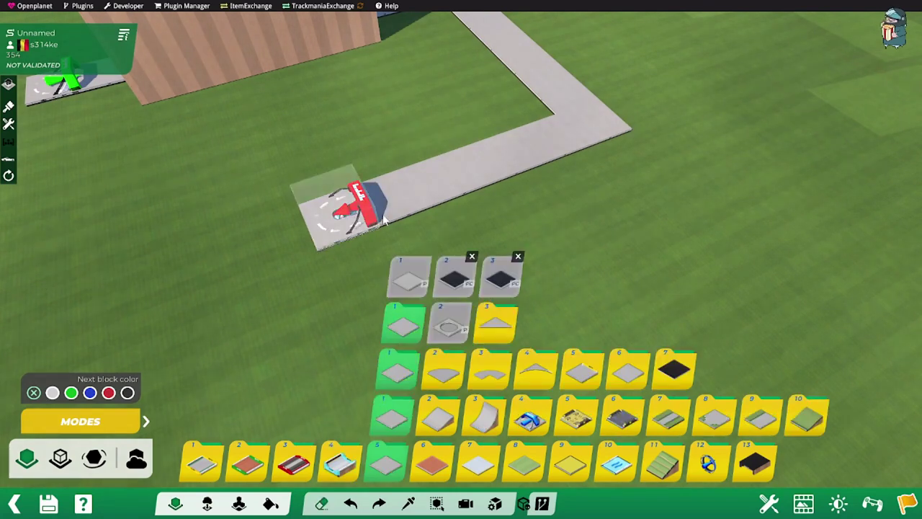
{"action": "left_click", "coordinate": [405, 205]}
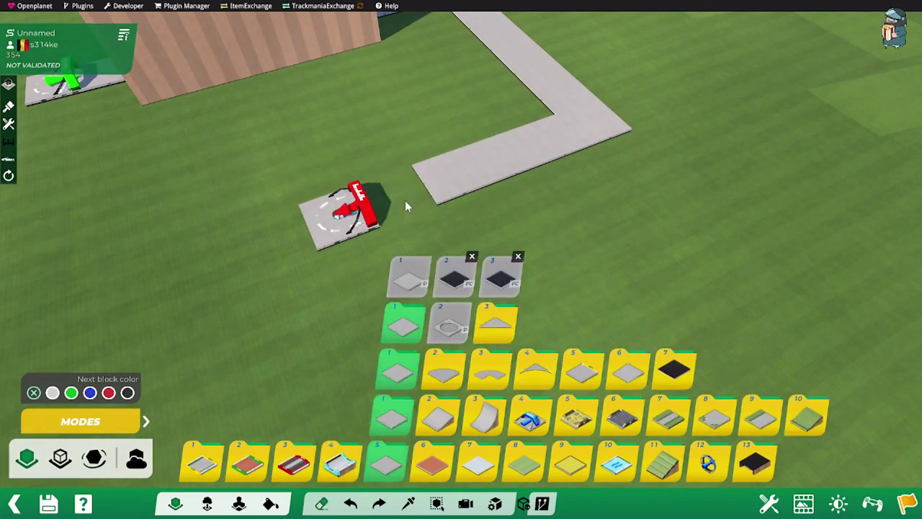
{"action": "key", "text": "x"}
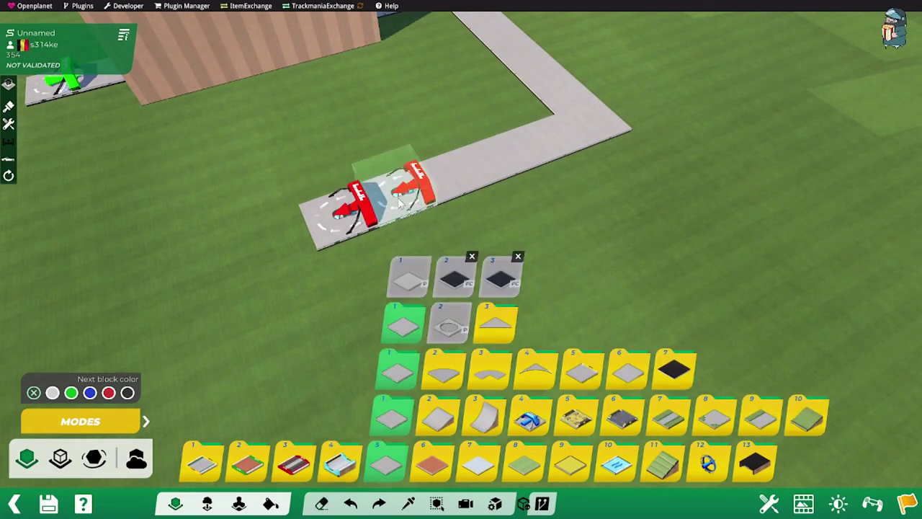
{"action": "left_click", "coordinate": [433, 463]}
{"action": "scroll", "coordinate": [393, 218], "scroll_direction": "up", "scroll_amount": 2}
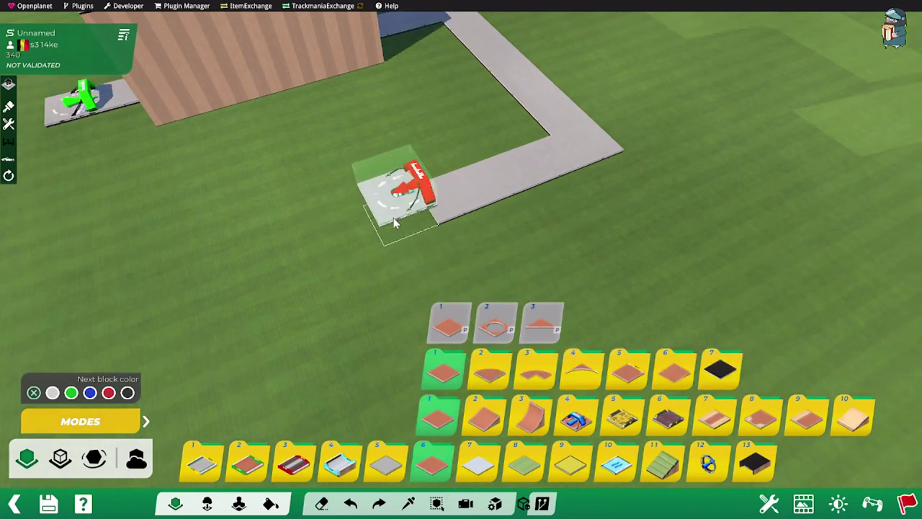
{"action": "scroll", "coordinate": [393, 218], "scroll_direction": "down", "scroll_amount": 1}
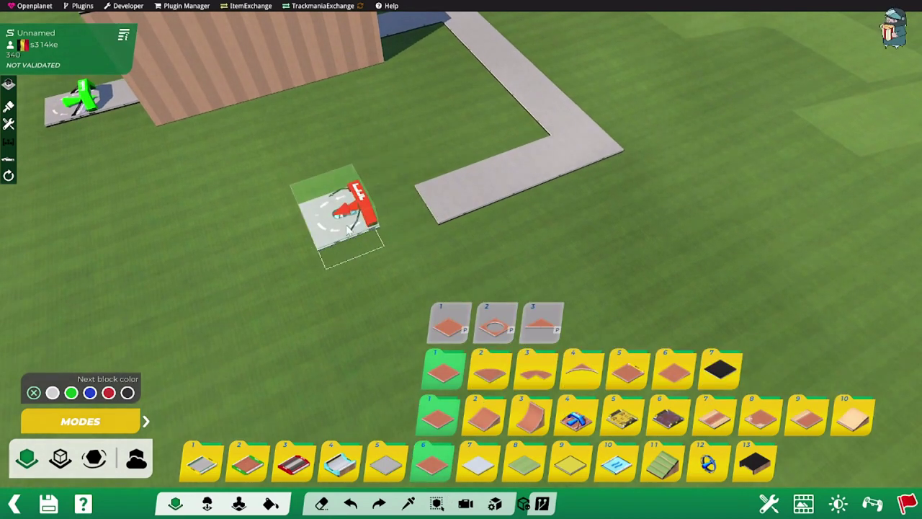
Step: Switch to free block mode and turn and tilt the Finish block preview over the grass
{"action": "left_click", "coordinate": [97, 459]}
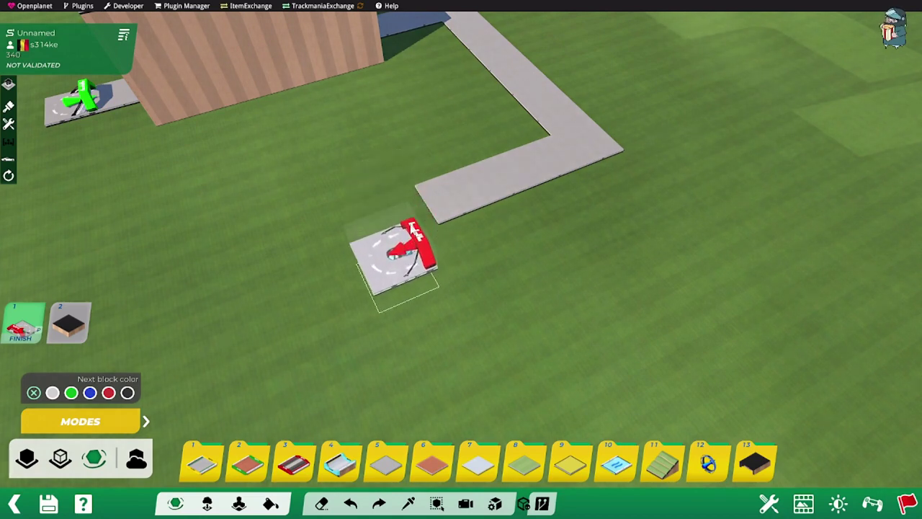
{"action": "right_click", "coordinate": [413, 230]}
{"action": "right_click", "coordinate": [413, 231]}
{"action": "right_click", "coordinate": [393, 239]}
{"action": "right_click", "coordinate": [386, 242]}
{"action": "right_click", "coordinate": [380, 243]}
{"action": "right_click", "coordinate": [373, 245]}
{"action": "right_click", "coordinate": [360, 247]}
{"action": "right_click", "coordinate": [352, 247]}
{"action": "key", "text": "Right"}
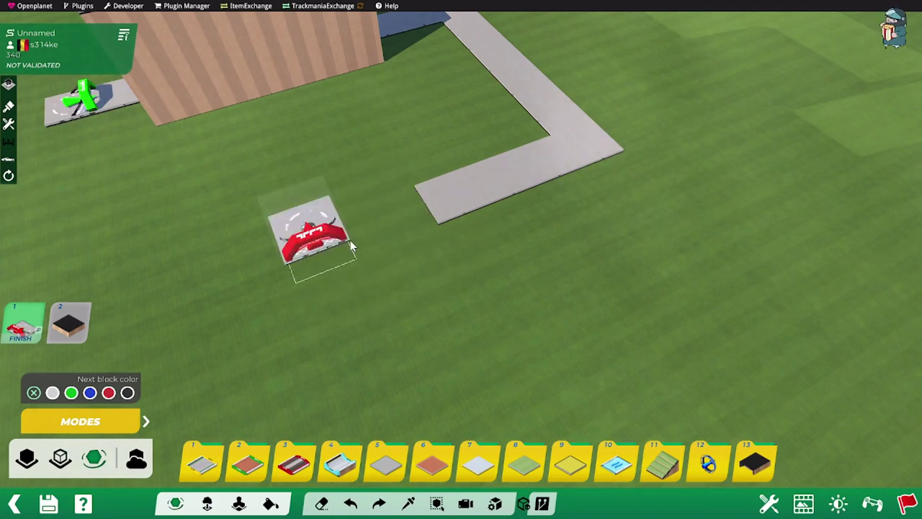
{"action": "key", "text": "Right"}
{"action": "key", "text": "Right"}
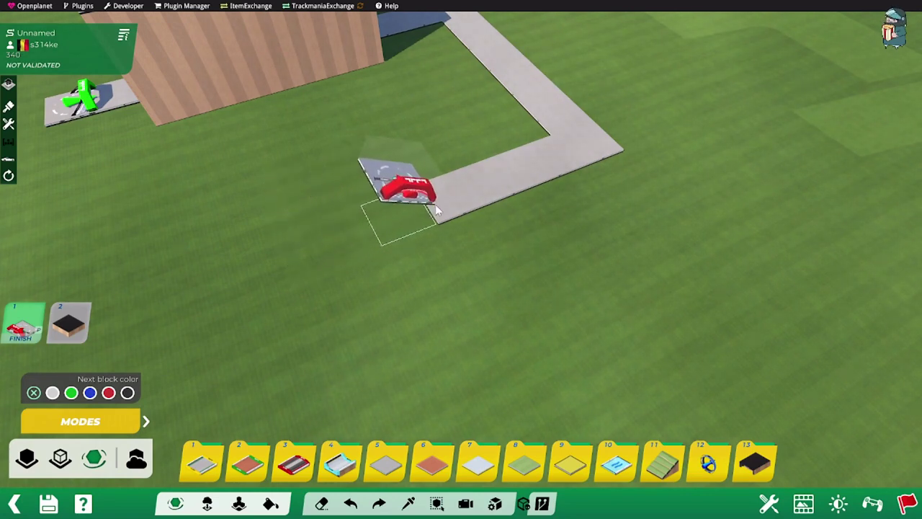
Step: Place the tilted Finish block at the path's open end and undo that placement
{"action": "scroll", "coordinate": [436, 204], "scroll_direction": "down", "scroll_amount": 5}
{"action": "scroll", "coordinate": [436, 204], "scroll_direction": "down", "scroll_amount": 2}
{"action": "key", "text": "x"}
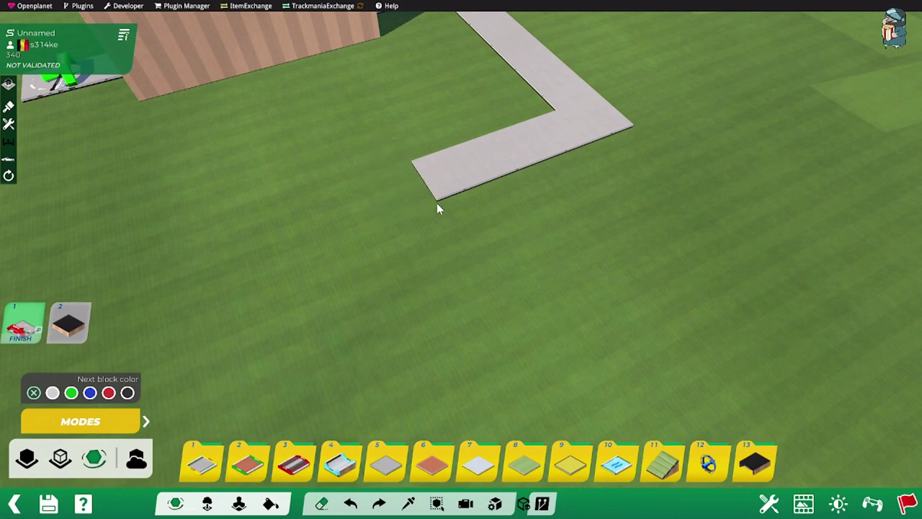
{"action": "scroll", "coordinate": [436, 202], "scroll_direction": "up", "scroll_amount": 1}
{"action": "scroll", "coordinate": [437, 202], "scroll_direction": "down", "scroll_amount": 1}
{"action": "key", "text": "x"}
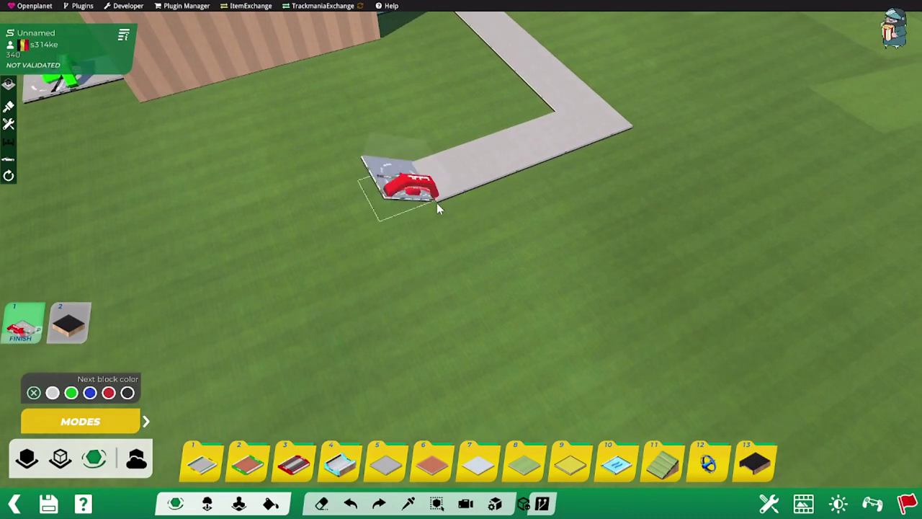
{"action": "right_click_drag", "start_coordinate": [437, 203], "coordinate": [429, 209]}
{"action": "scroll", "coordinate": [437, 202], "scroll_direction": "up", "scroll_amount": 4, "text": "alt"}
{"action": "left_click_drag", "start_coordinate": [430, 209], "coordinate": [421, 210], "text": "alt"}
{"action": "right_click_drag", "start_coordinate": [422, 215], "coordinate": [390, 235]}
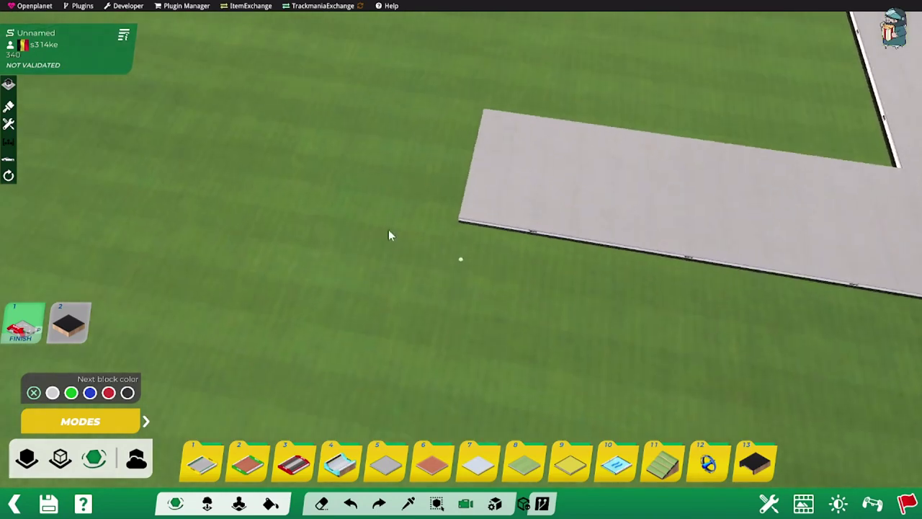
{"action": "left_click", "coordinate": [455, 223]}
{"action": "mouse_move", "coordinate": [664, 244]}
{"action": "right_mouse_down", "text": "alt"}
{"action": "mouse_move", "coordinate": [397, 202]}
{"action": "mouse_move", "coordinate": [664, 228]}
{"action": "right_mouse_up", "text": "alt"}
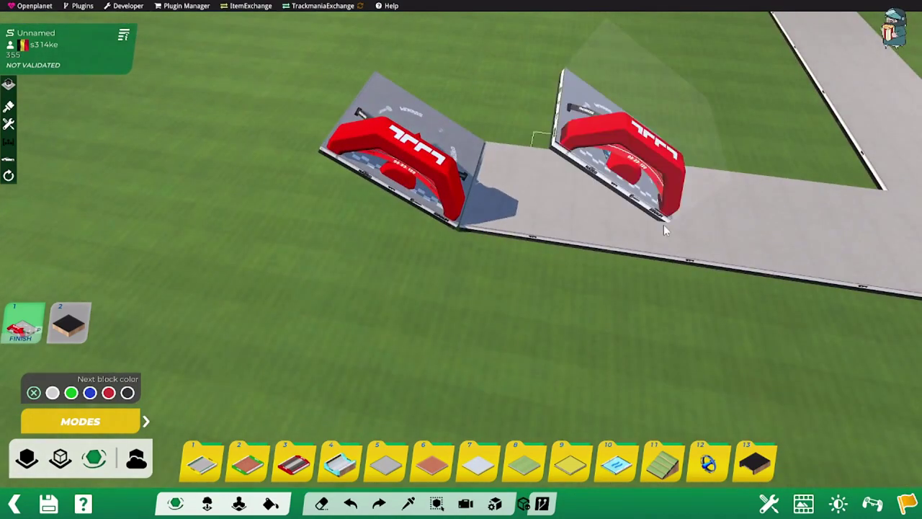
{"action": "key", "text": "ctrl"}
{"action": "key", "text": "ctrl+z"}
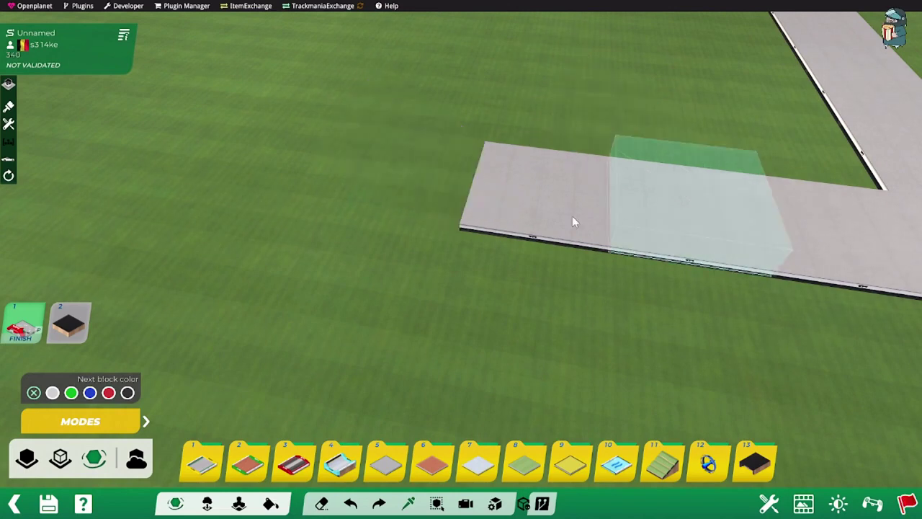
Step: Place the tilted Finish block against the outer corner of the path's open end and inspect it from several sides
{"action": "scroll", "coordinate": [457, 227], "scroll_direction": "down", "scroll_amount": 1}
{"action": "left_click", "coordinate": [457, 227]}
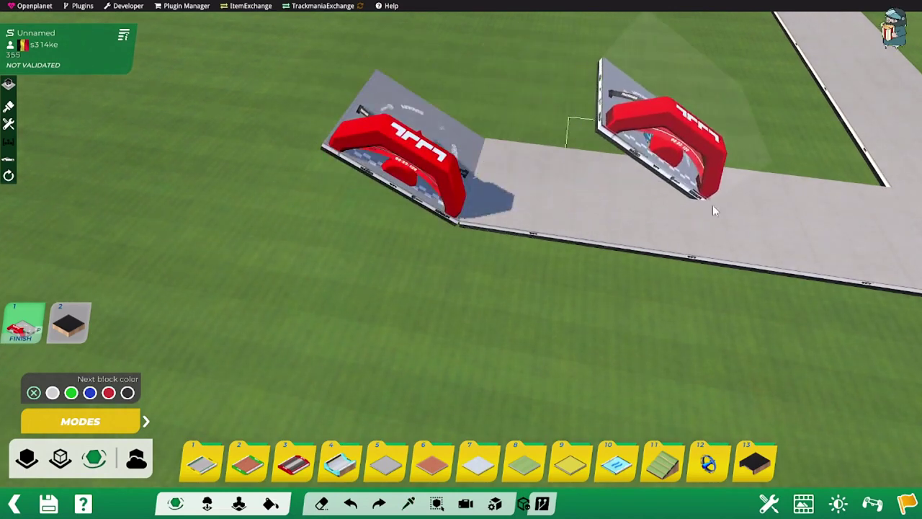
{"action": "right_click_drag", "start_coordinate": [741, 196], "coordinate": [390, 145], "text": "alt"}
{"action": "left_click_drag", "start_coordinate": [606, 249], "coordinate": [678, 291], "text": "alt"}
{"action": "right_click_drag", "start_coordinate": [678, 291], "coordinate": [709, 284], "text": "alt"}
{"action": "left_click_drag", "start_coordinate": [709, 285], "coordinate": [607, 259], "text": "alt"}
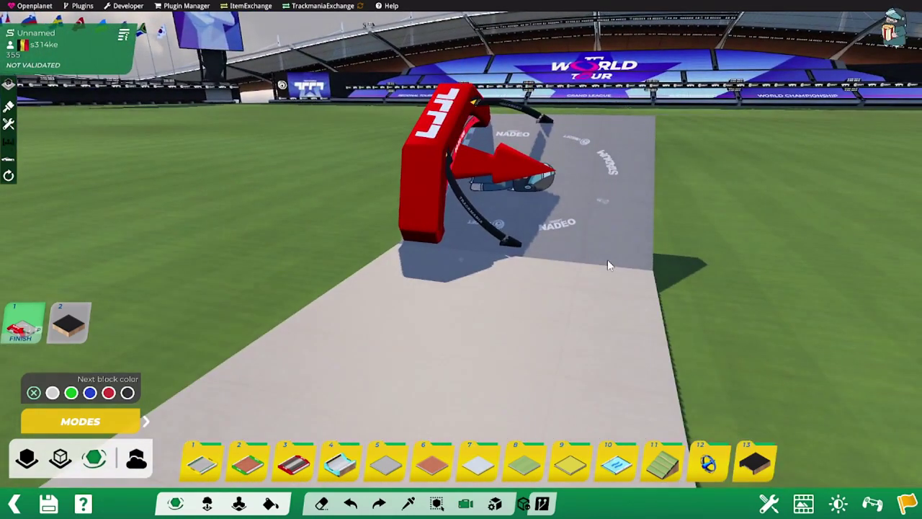
{"action": "right_click_drag", "start_coordinate": [608, 265], "coordinate": [684, 318]}
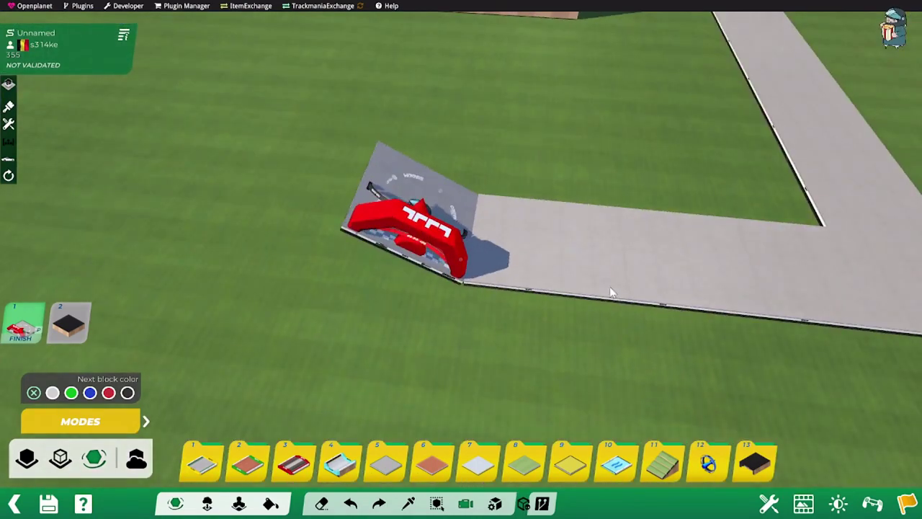
{"action": "scroll", "coordinate": [491, 229], "scroll_direction": "up", "scroll_amount": 1}
{"action": "scroll", "coordinate": [491, 228], "scroll_direction": "up", "scroll_amount": 3}
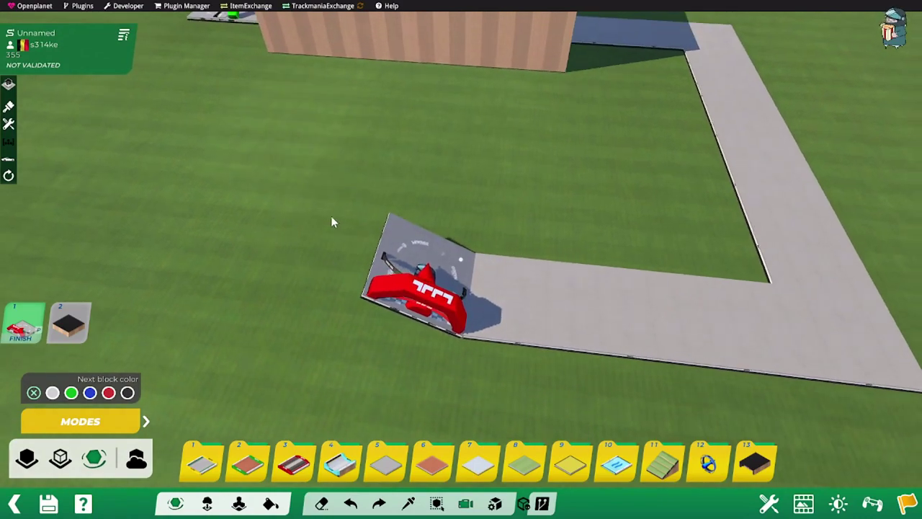
Step: Turn a second Finish block preview on the grass and tilt it forward until its underside faces the camera
{"action": "right_click_drag", "start_coordinate": [341, 218], "coordinate": [302, 214], "text": "alt"}
{"action": "left_click_drag", "start_coordinate": [303, 214], "coordinate": [367, 219], "text": "alt"}
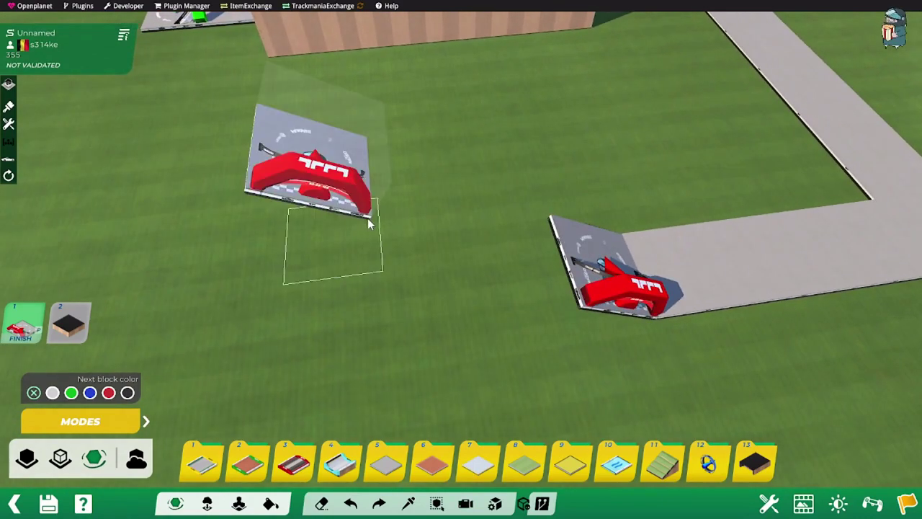
{"action": "right_click", "coordinate": [368, 221]}
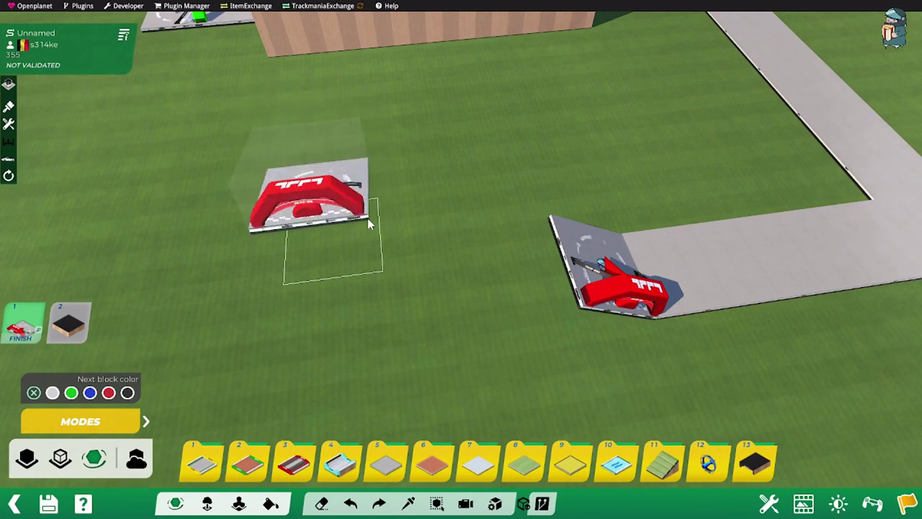
{"action": "key", "text": "Up"}
{"action": "key", "text": "Up"}
{"action": "key", "text": "Up"}
{"action": "key", "text": "Up"}
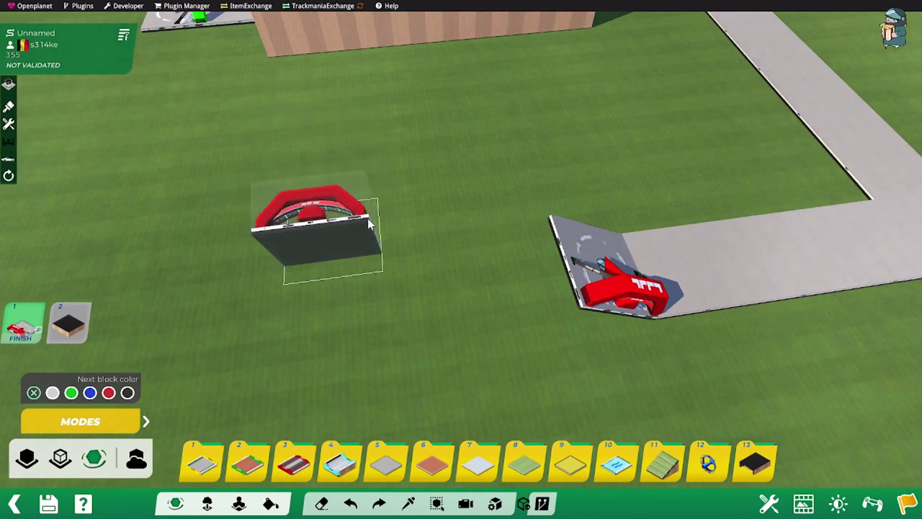
{"action": "key", "text": "Page_Up"}
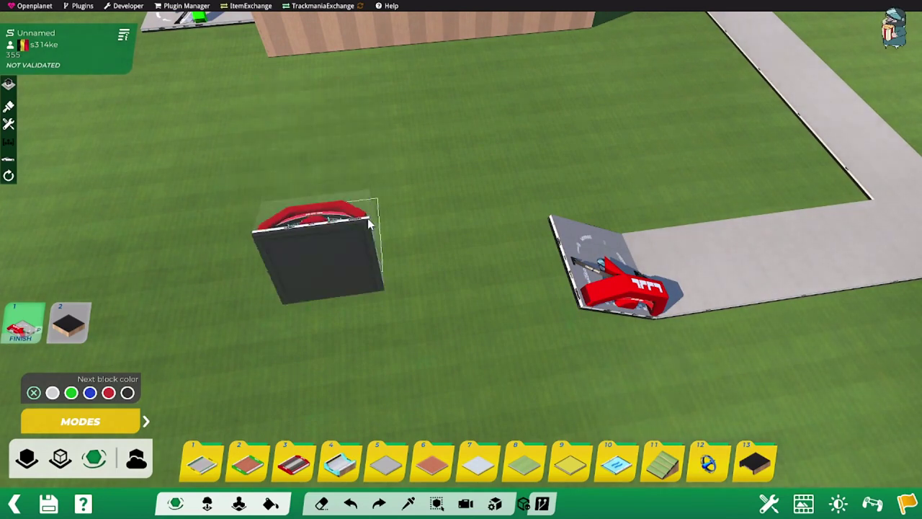
Step: Tilt the Finish block preview back until its top surface faces the camera
{"action": "key", "text": "Page_Down"}
{"action": "key", "text": "Page_Down"}
{"action": "key", "text": "Page_Down"}
{"action": "key", "text": "Page_Down"}
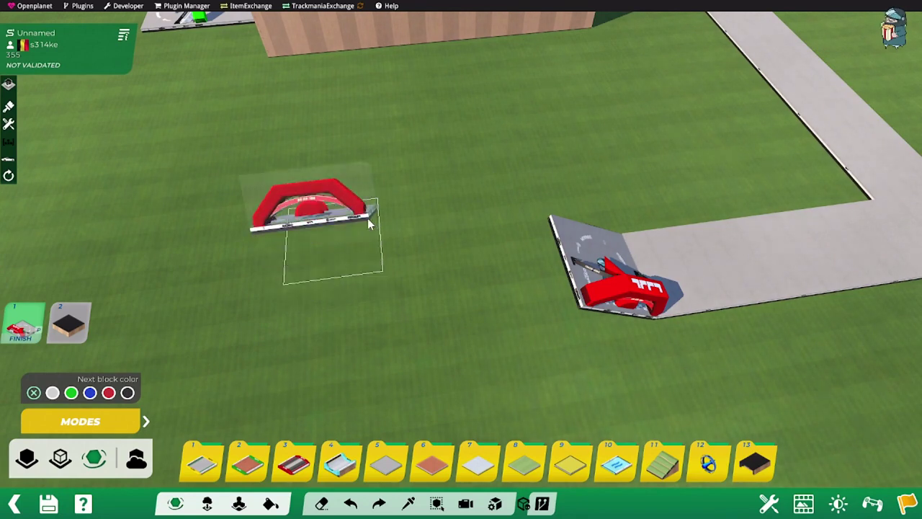
{"action": "key", "text": "Down"}
{"action": "key", "text": "Down"}
{"action": "key", "text": "Down"}
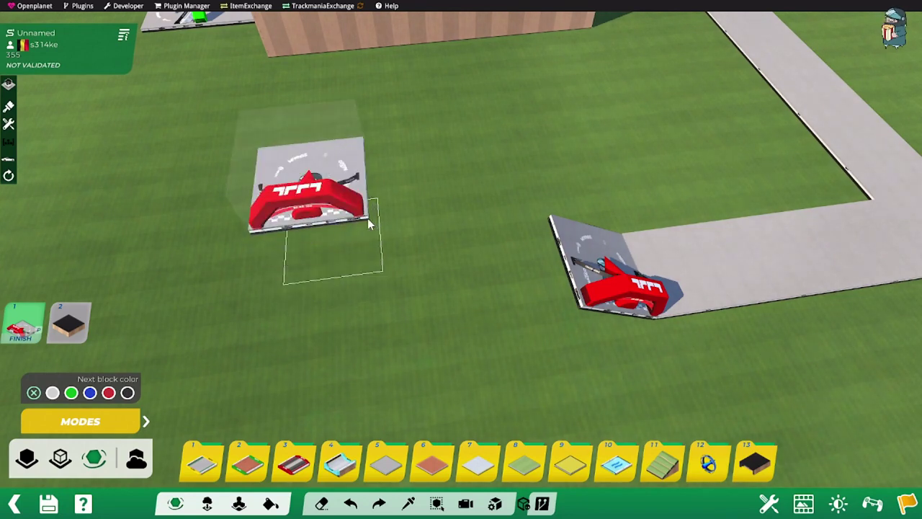
{"action": "key", "text": "alt"}
{"action": "scroll", "coordinate": [368, 219], "scroll_direction": "down", "scroll_amount": 1}
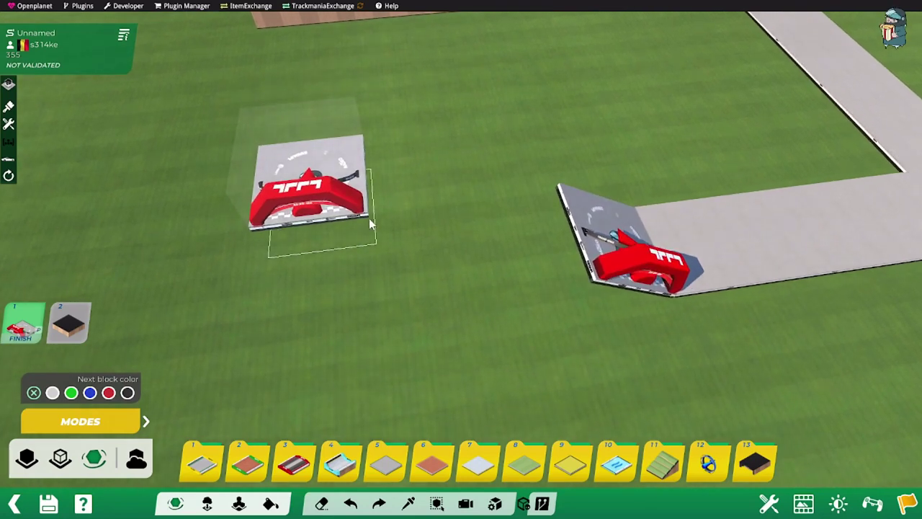
Step: Try out the rotation controls on the Finish block preview over the grass
{"action": "key", "text": "Up"}
{"action": "right_click", "coordinate": [371, 224]}
{"action": "right_click", "coordinate": [371, 224]}
{"action": "right_click", "coordinate": [371, 224]}
{"action": "right_click", "coordinate": [371, 224]}
{"action": "right_click", "coordinate": [371, 224]}
{"action": "key", "text": "Left"}
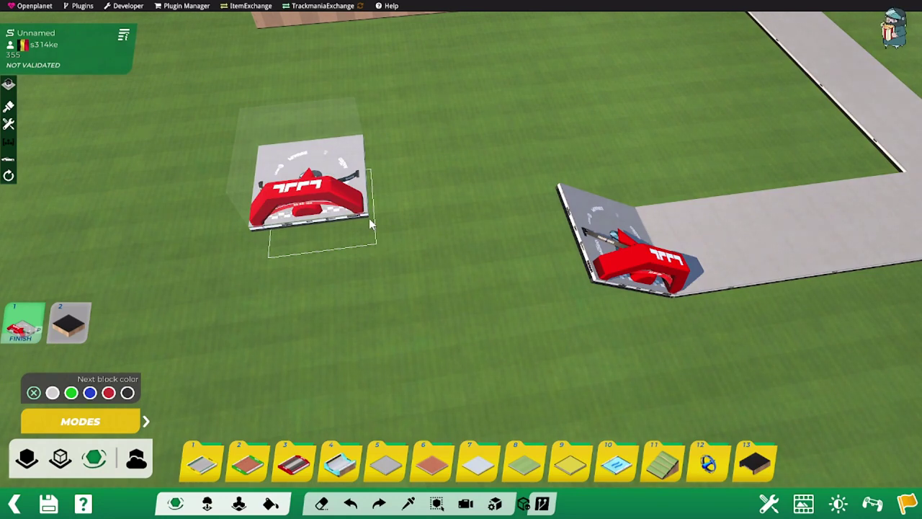
Step: Rotate the flat Finish block preview stepwise around its corner to an angle off the grid
{"action": "right_click", "coordinate": [369, 219]}
{"action": "right_click", "coordinate": [369, 218]}
{"action": "right_click", "coordinate": [369, 218]}
{"action": "key", "text": "Right"}
{"action": "key", "text": "Right"}
{"action": "key", "text": "Right"}
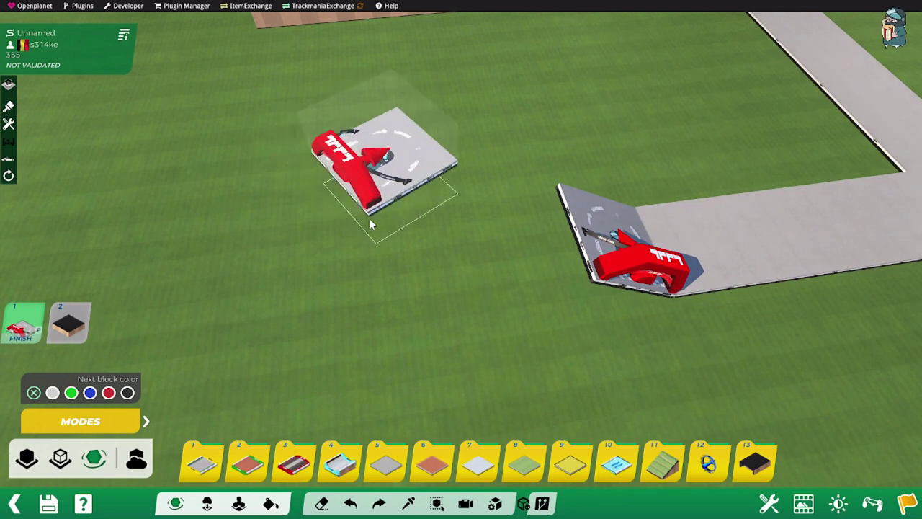
{"action": "key", "text": "Right"}
{"action": "key", "text": "Right"}
{"action": "key", "text": "Right"}
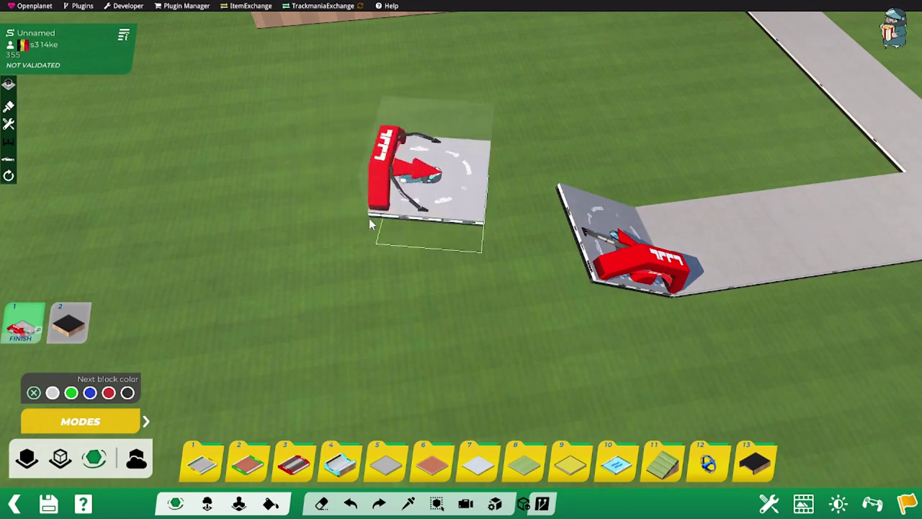
{"action": "key", "text": "Right"}
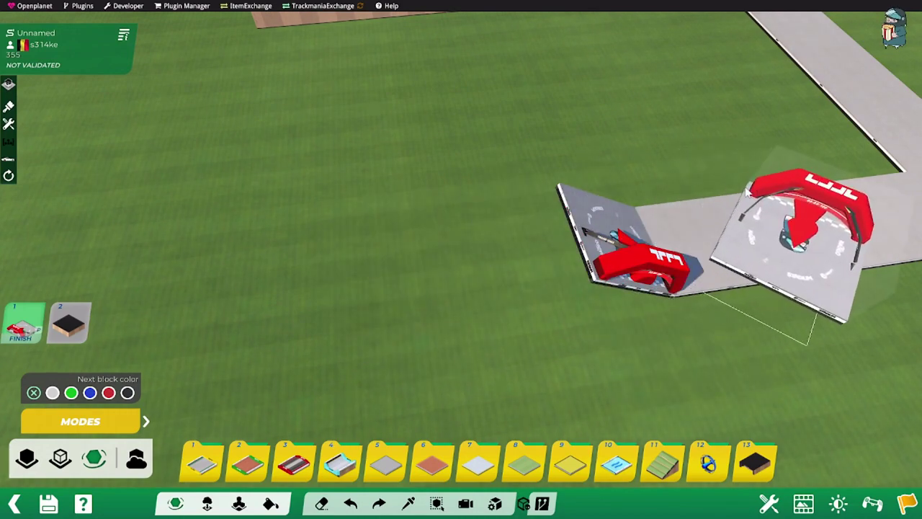
Step: Place the angled flat Finish block over the path's open end, next to the tilted Finish block
{"action": "left_click_drag", "start_coordinate": [737, 265], "coordinate": [440, 256], "text": "alt"}
{"action": "scroll", "coordinate": [448, 225], "scroll_direction": "down", "scroll_amount": 3}
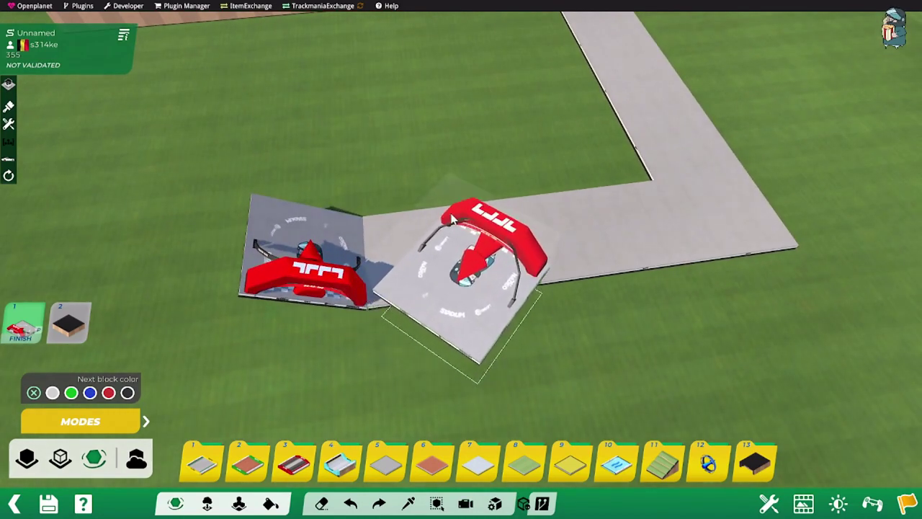
{"action": "right_click_drag", "start_coordinate": [606, 285], "coordinate": [428, 283], "text": "alt"}
{"action": "scroll", "coordinate": [506, 219], "scroll_direction": "down", "scroll_amount": 3}
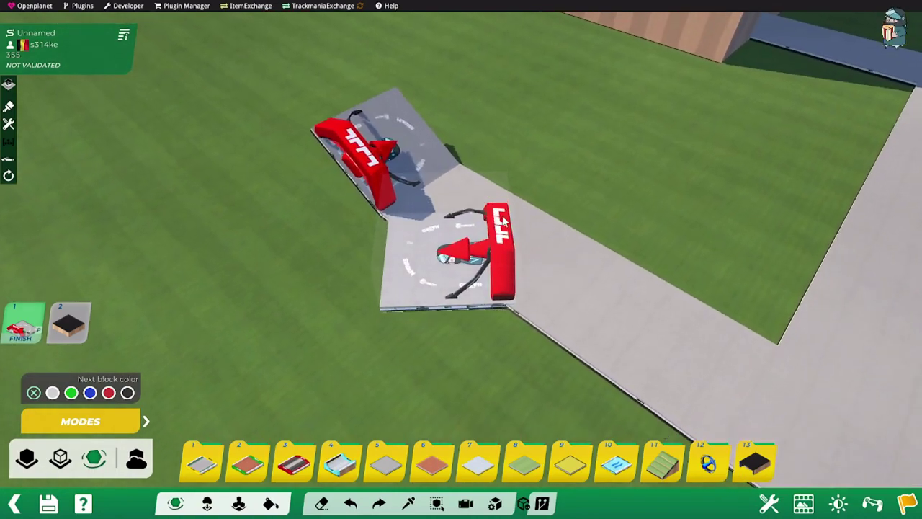
{"action": "scroll", "coordinate": [505, 222], "scroll_direction": "up", "scroll_amount": 1}
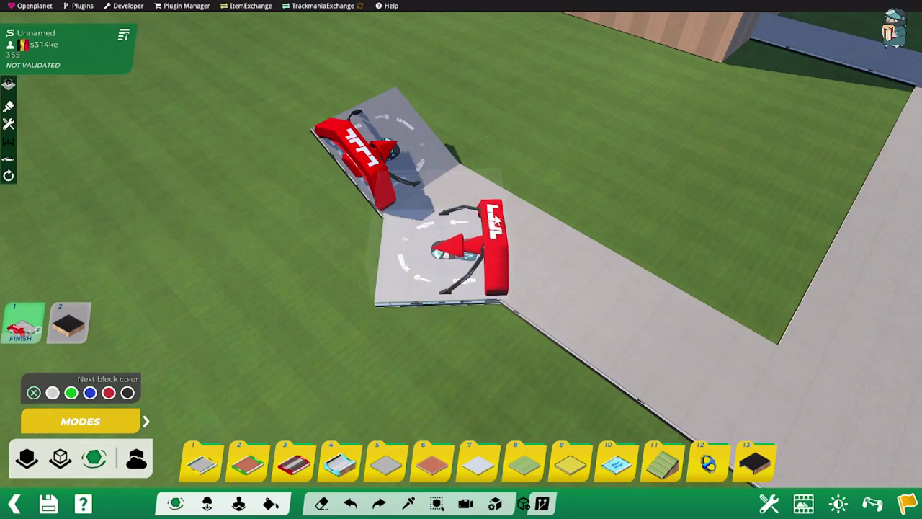
{"action": "left_click", "coordinate": [494, 220]}
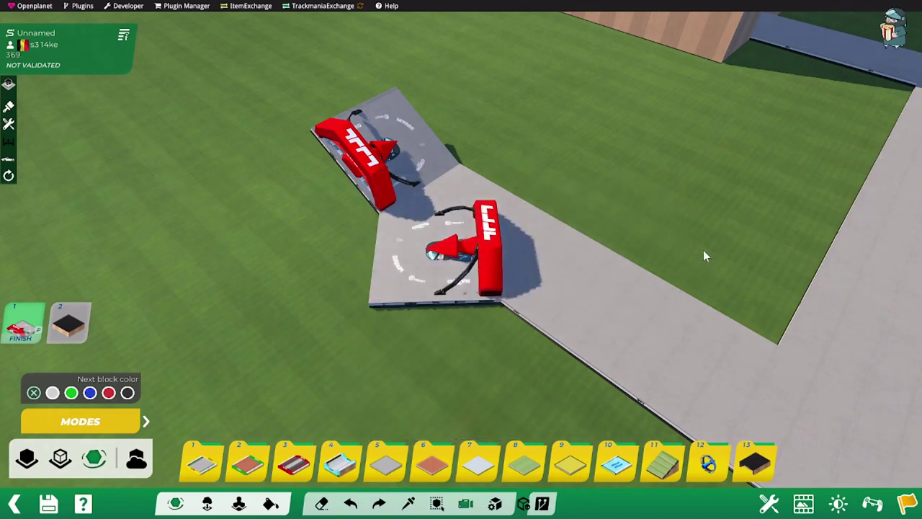
Step: Examine the two Finish blocks at the path's end and the nearby building from above and from farther away
{"action": "right_click_drag", "start_coordinate": [705, 250], "coordinate": [544, 287], "text": "alt"}
{"action": "scroll", "coordinate": [543, 284], "scroll_direction": "down", "scroll_amount": 3}
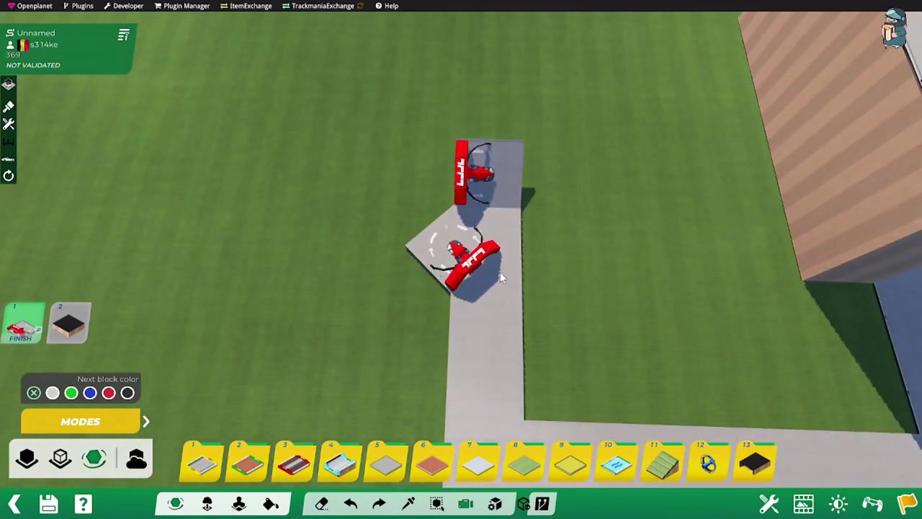
{"action": "key", "text": "Right"}
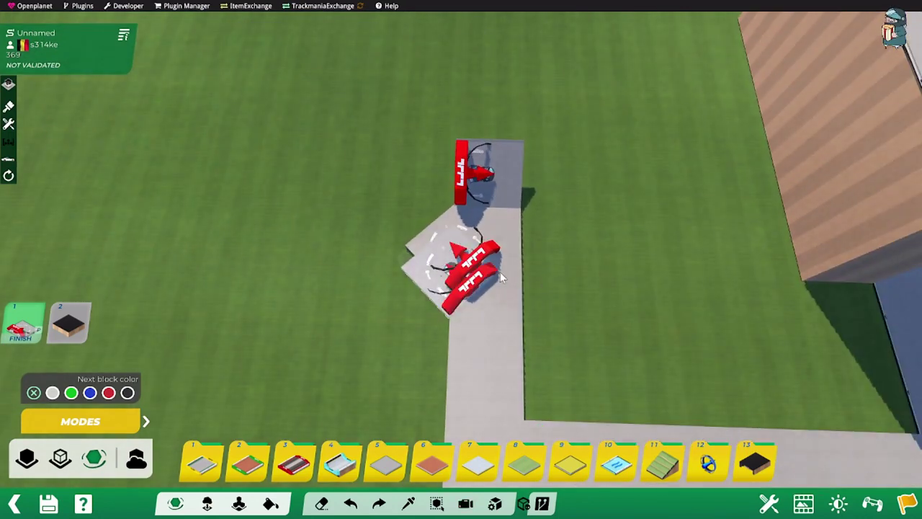
{"action": "right_click_drag", "start_coordinate": [609, 289], "coordinate": [534, 284], "text": "alt"}
{"action": "scroll", "coordinate": [591, 275], "scroll_direction": "down", "scroll_amount": 4, "text": "alt"}
{"action": "left_click_drag", "start_coordinate": [568, 252], "coordinate": [474, 290], "text": "alt"}
{"action": "scroll", "coordinate": [486, 292], "scroll_direction": "up", "scroll_amount": 2, "text": "alt"}
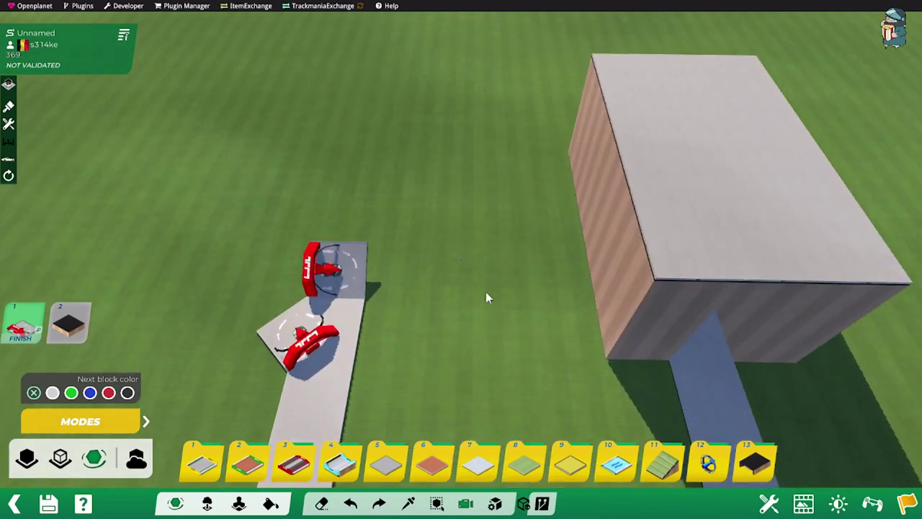
{"action": "scroll", "coordinate": [486, 292], "scroll_direction": "down", "scroll_amount": 1, "text": "alt"}
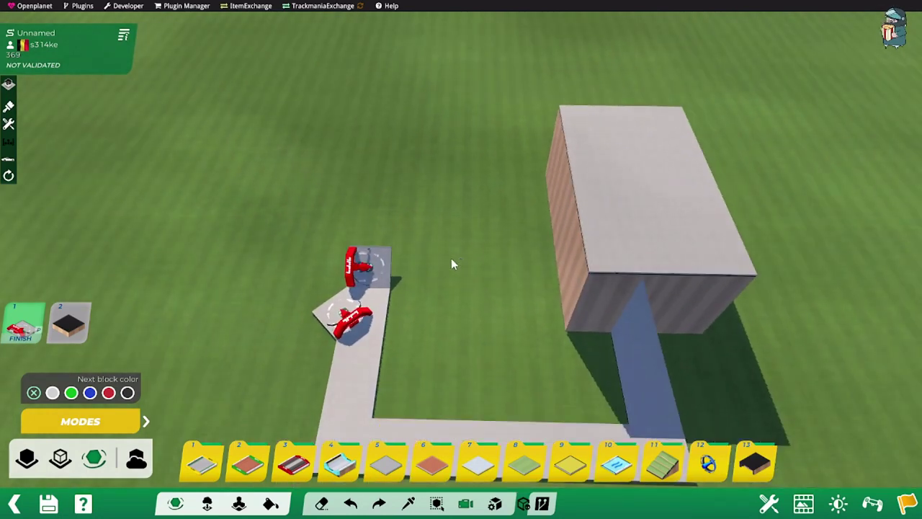
Step: Place a straight ice road block with raised sides on the open grass beyond the two Finish blocks
{"action": "left_click", "coordinate": [341, 461]}
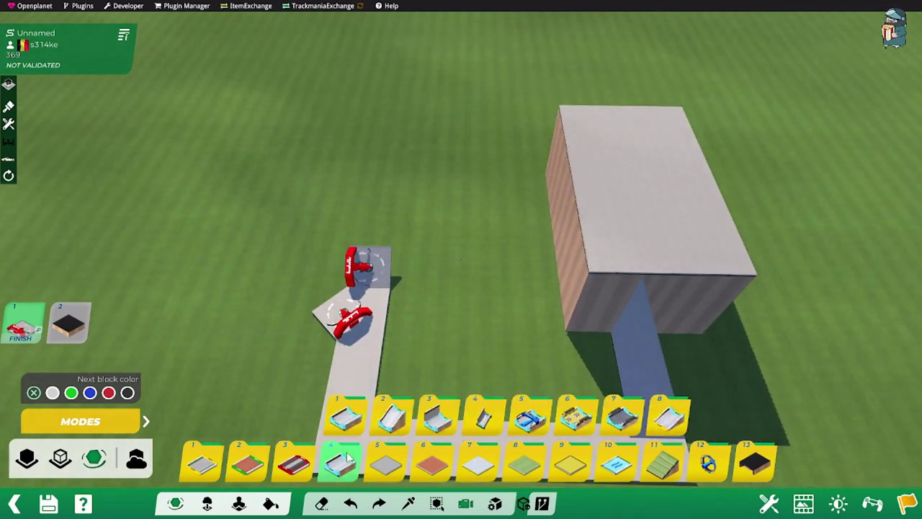
{"action": "left_click", "coordinate": [352, 418]}
{"action": "left_click", "coordinate": [349, 389]}
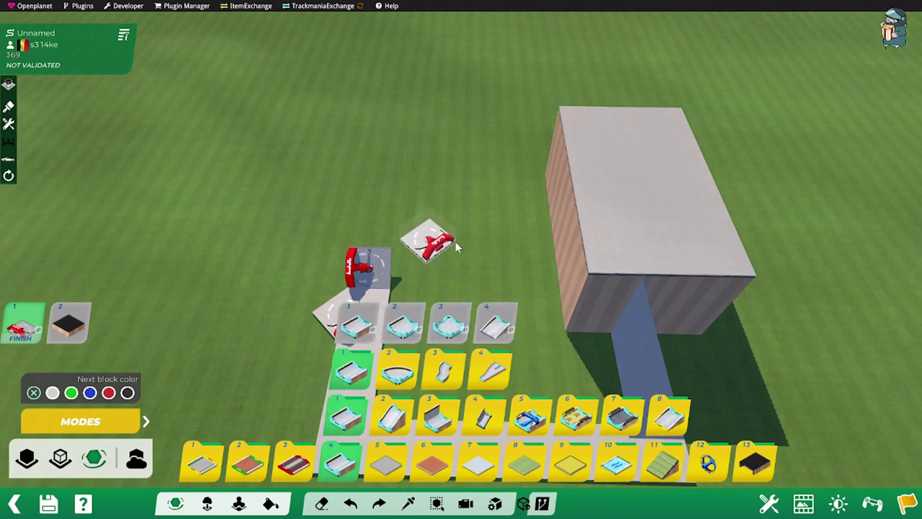
{"action": "left_click", "coordinate": [401, 326]}
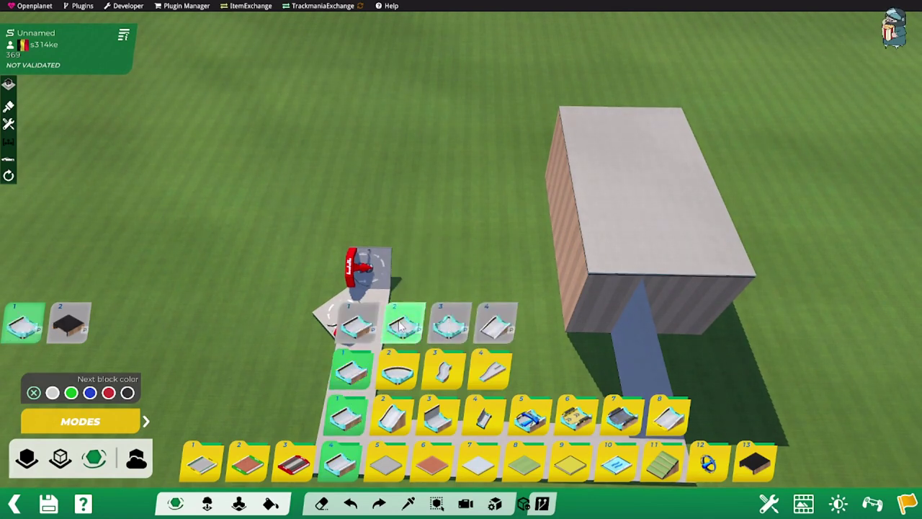
{"action": "left_click", "coordinate": [356, 325]}
{"action": "left_click", "coordinate": [372, 124]}
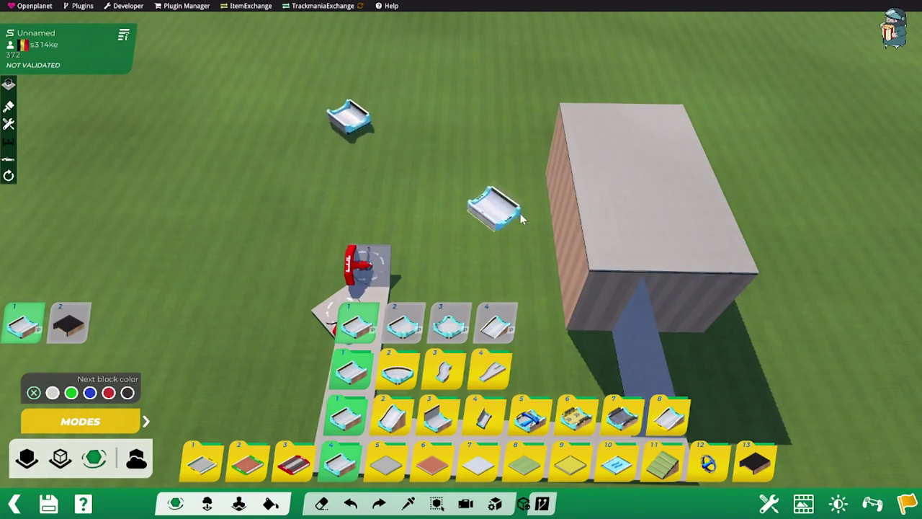
Step: Start saving the track and acknowledge the reminder about validating the map and computing shadows
{"action": "left_click_drag", "start_coordinate": [477, 246], "coordinate": [366, 178], "text": "alt"}
{"action": "right_click_drag", "start_coordinate": [366, 179], "coordinate": [379, 171], "text": "alt"}
{"action": "left_click_drag", "start_coordinate": [379, 171], "coordinate": [391, 146], "text": "alt"}
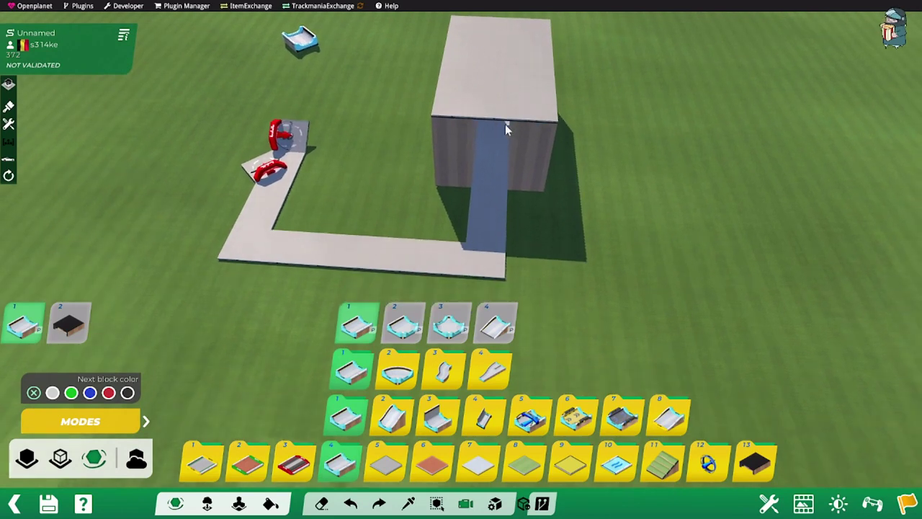
{"action": "scroll", "coordinate": [498, 135], "scroll_direction": "down", "scroll_amount": 3}
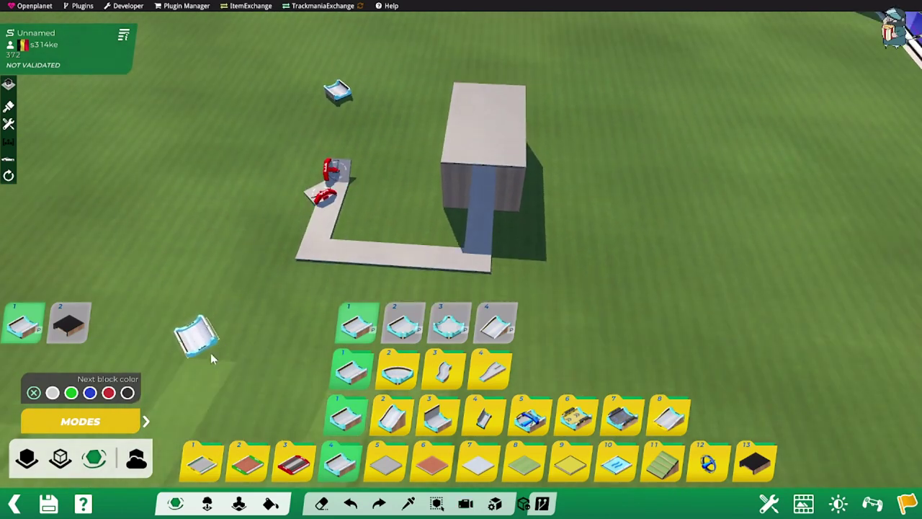
{"action": "left_click", "coordinate": [48, 504]}
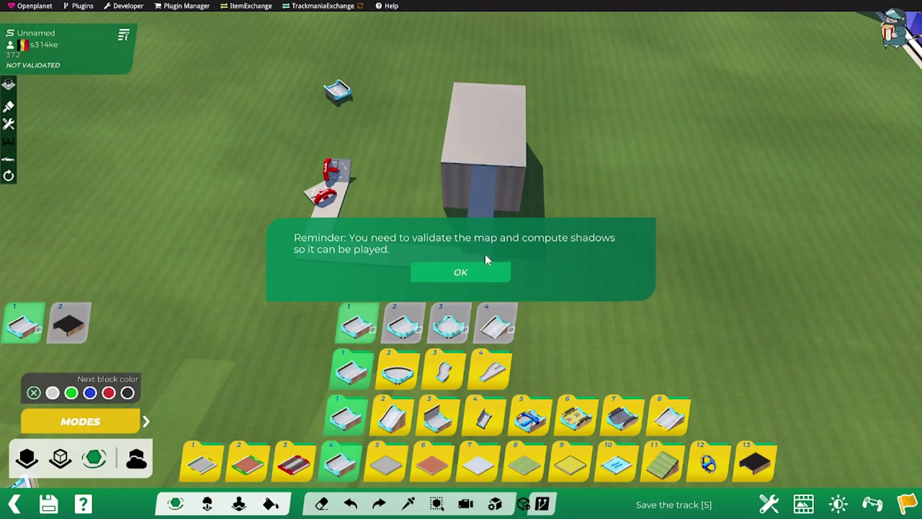
{"action": "left_click", "coordinate": [432, 272]}
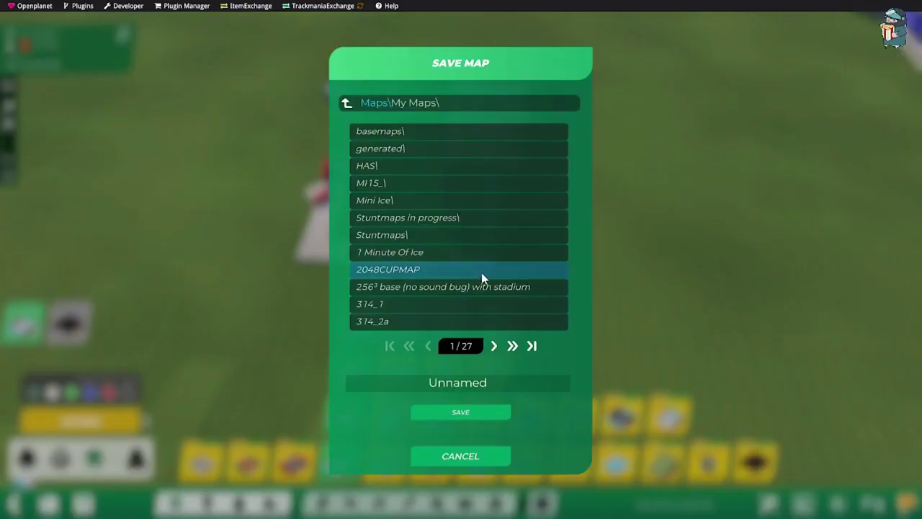
Step: Name the map "Amazing job" and save it in the My Maps folder
{"action": "left_click", "coordinate": [503, 385]}
{"action": "key", "text": "BackSpace"}
{"action": "key", "text": "BackSpace"}
{"action": "key", "text": "BackSpace"}
{"action": "key", "text": "BackSpace"}
{"action": "key", "text": "BackSpace"}
{"action": "key", "text": "BackSpace"}
{"action": "key", "text": "BackSpace"}
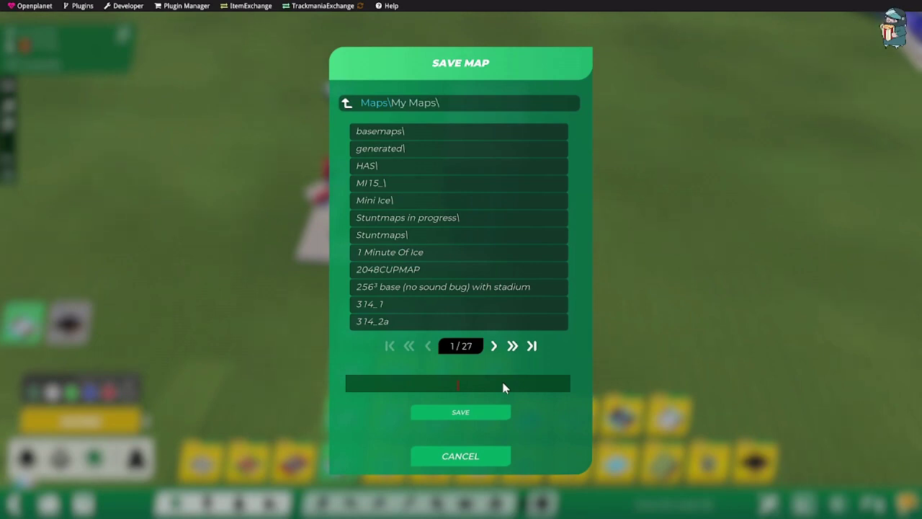
{"action": "type", "text": "Amazing"}
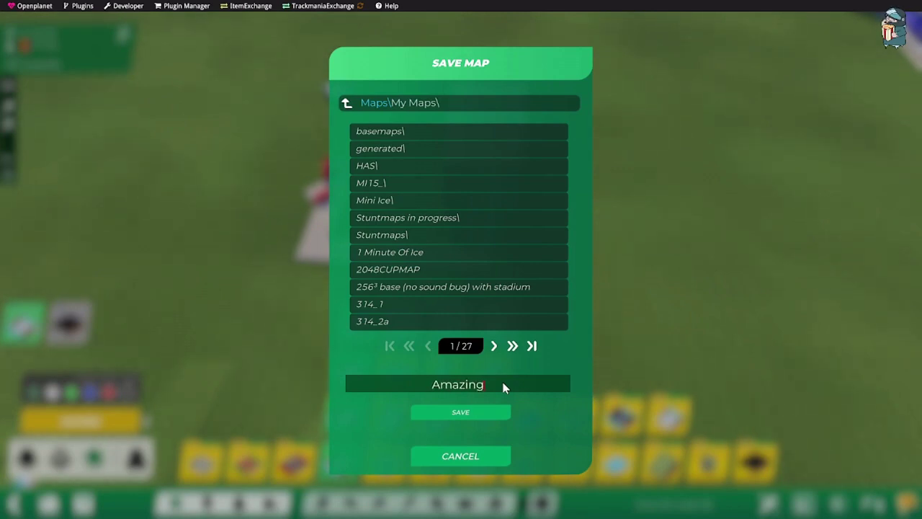
{"action": "type", "text": " job"}
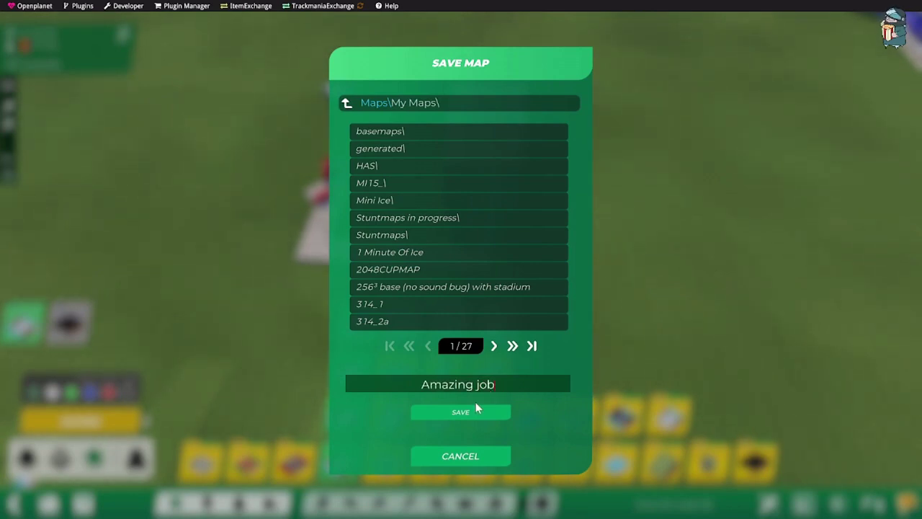
{"action": "left_click", "coordinate": [474, 410]}
Step: Look through the ice road's wall and Turbo/Boost block sets and examine the whole track from several sides
{"action": "left_click", "coordinate": [460, 436]}
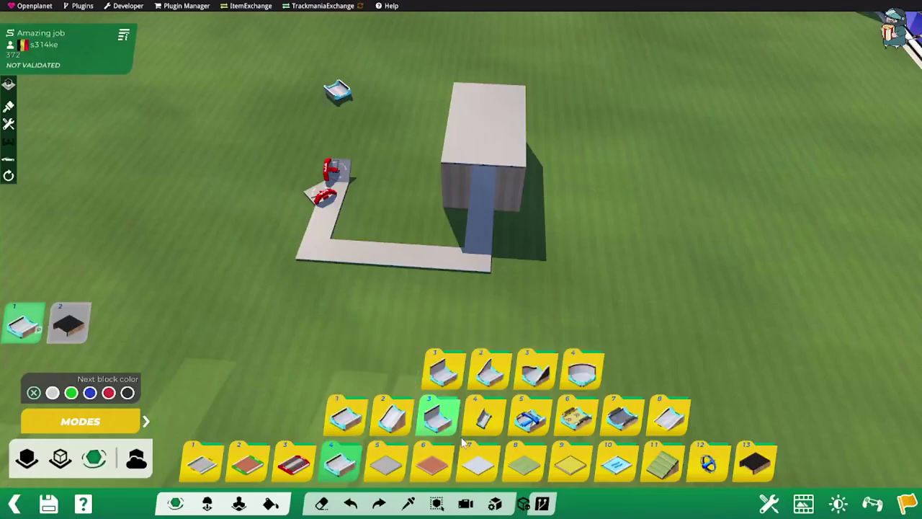
{"action": "left_click", "coordinate": [577, 416]}
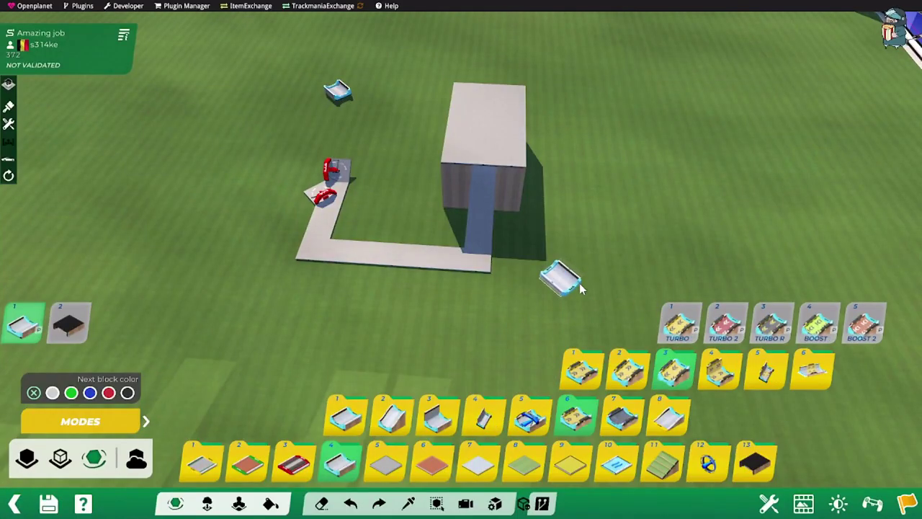
{"action": "right_click_drag", "start_coordinate": [622, 245], "coordinate": [402, 222], "text": "alt"}
{"action": "left_click_drag", "start_coordinate": [550, 253], "coordinate": [431, 261], "text": "alt"}
{"action": "right_click_drag", "start_coordinate": [431, 266], "coordinate": [355, 257]}
{"action": "right_click_drag", "start_coordinate": [549, 221], "coordinate": [429, 268]}
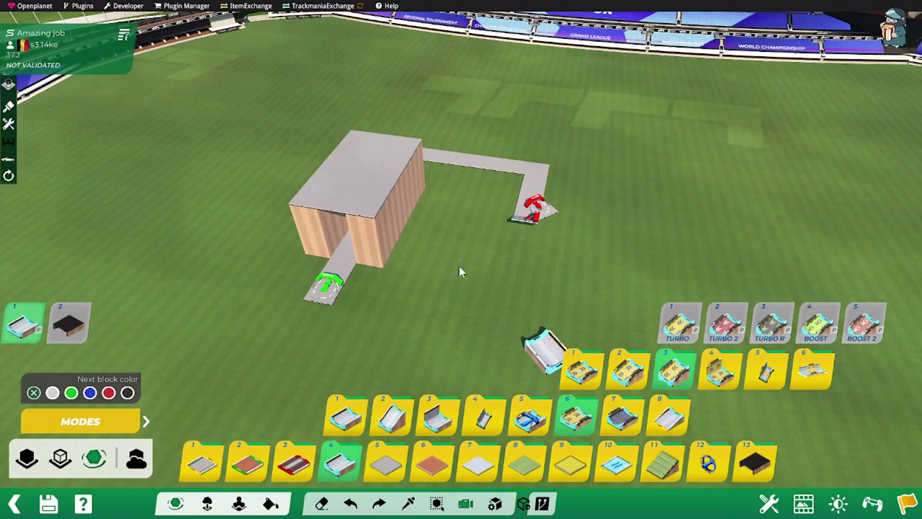
{"action": "right_click_drag", "start_coordinate": [460, 268], "coordinate": [459, 264]}
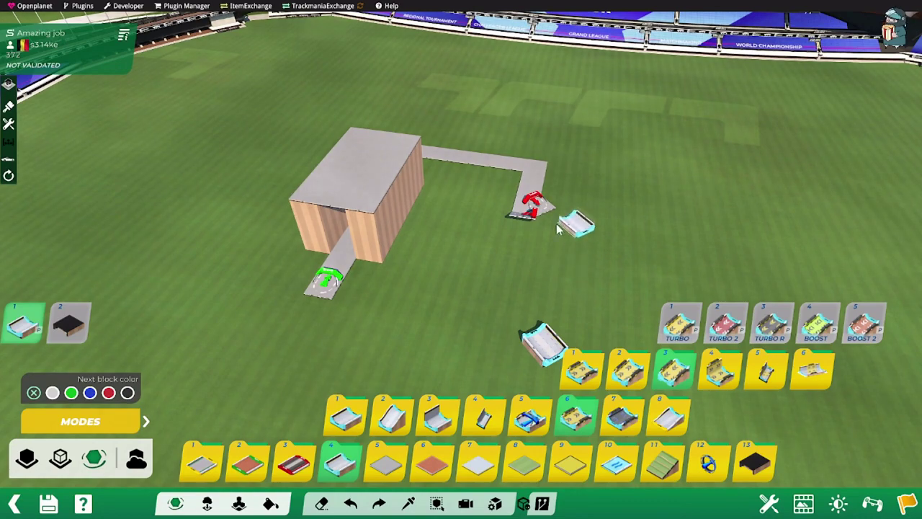
{"action": "key", "text": "alt"}
{"action": "left_click_drag", "start_coordinate": [670, 206], "coordinate": [558, 312], "text": "alt"}
{"action": "right_click_drag", "start_coordinate": [557, 313], "coordinate": [438, 302], "text": "alt"}
{"action": "scroll", "coordinate": [376, 307], "scroll_direction": "up", "scroll_amount": 2, "text": "alt"}
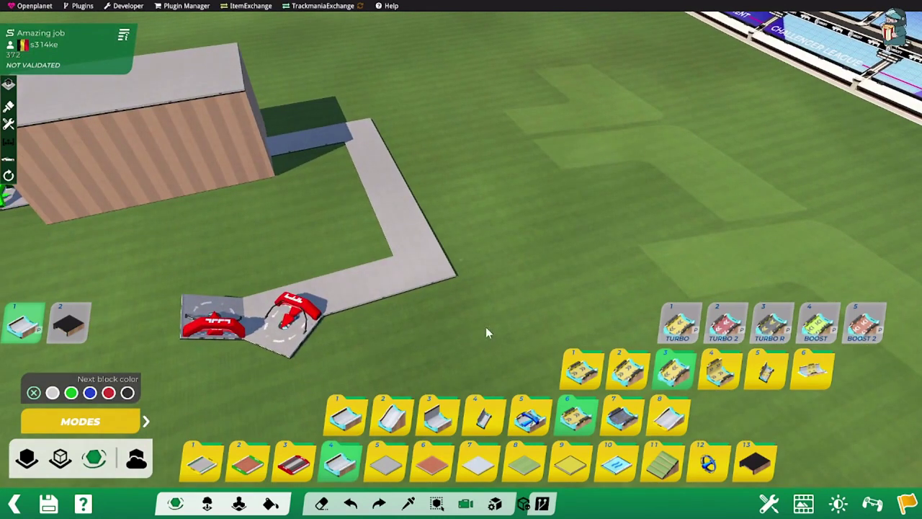
Step: Place a flat dirt platform block at an angle on top of the path beside the Finish blocks
{"action": "left_click", "coordinate": [396, 466]}
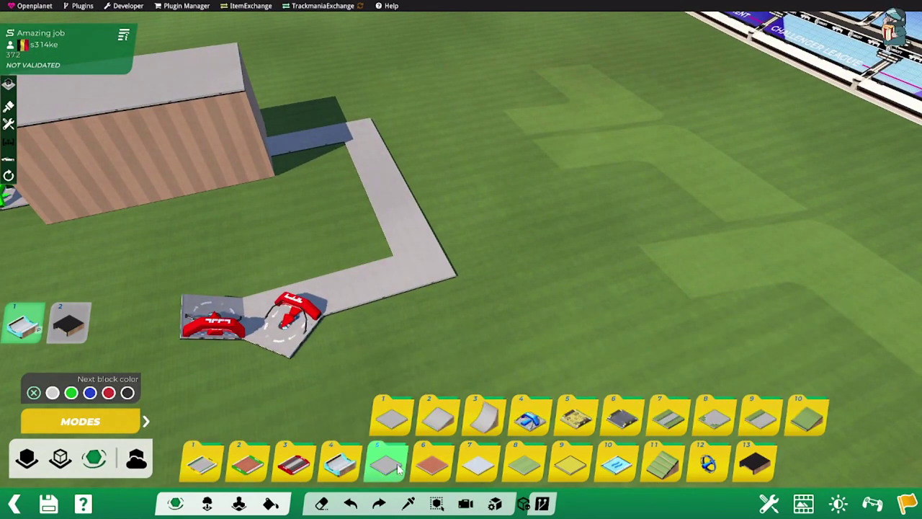
{"action": "left_click", "coordinate": [433, 466]}
{"action": "left_click", "coordinate": [441, 425]}
{"action": "left_click", "coordinate": [451, 382]}
{"action": "left_click", "coordinate": [452, 333]}
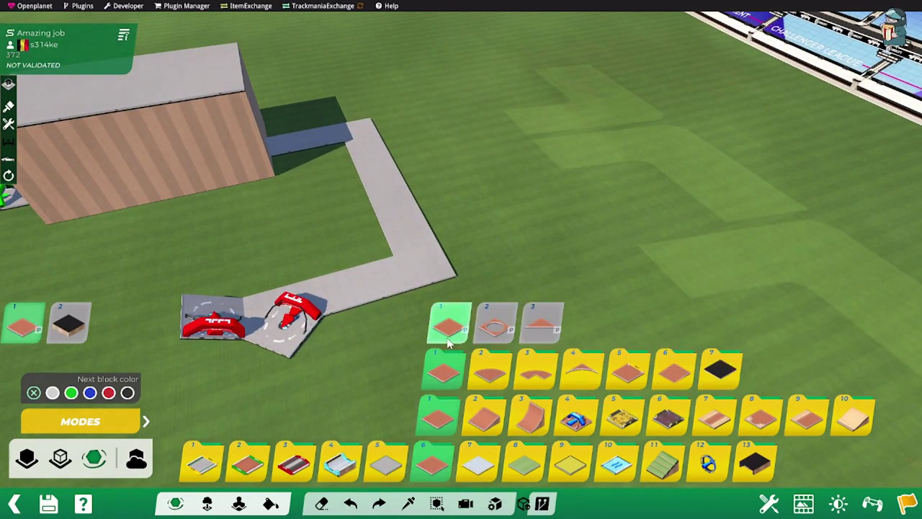
{"action": "scroll", "coordinate": [361, 279], "scroll_direction": "up", "scroll_amount": 1}
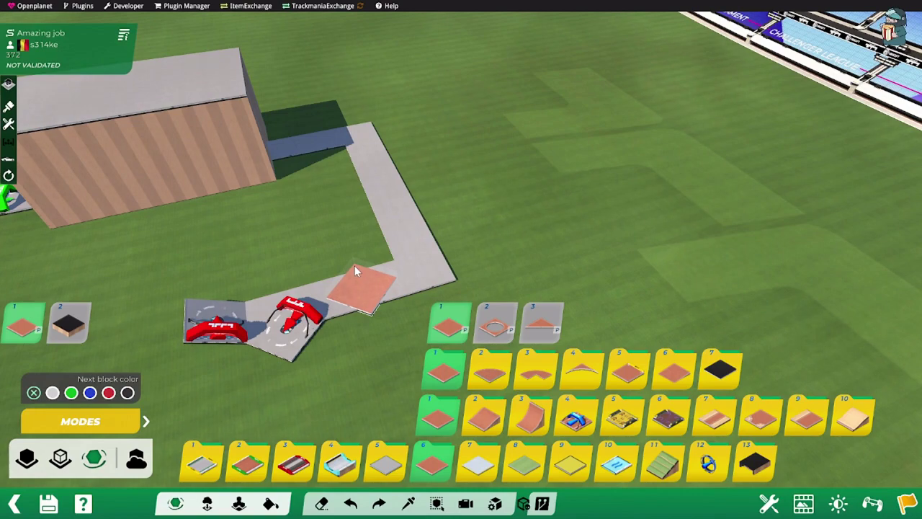
{"action": "left_click", "coordinate": [355, 265]}
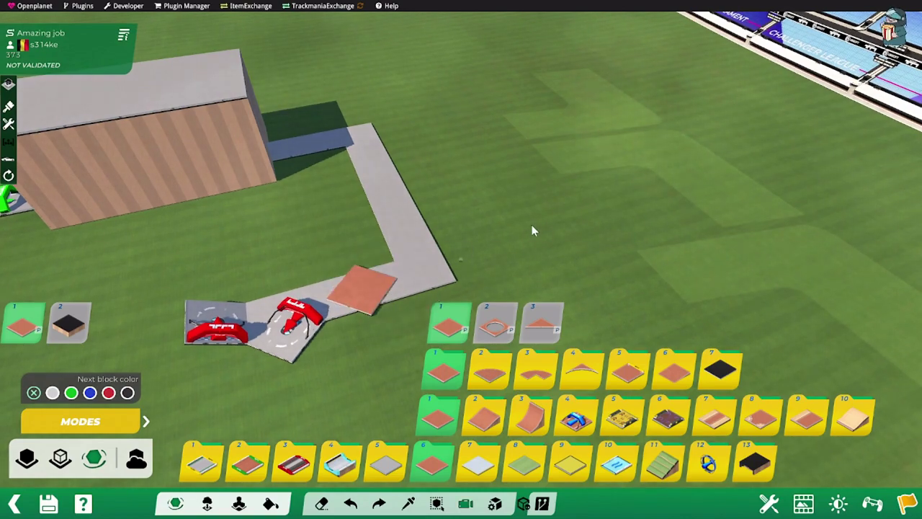
Step: Inspect the angled dirt platform block on the path from low and high angles and erase it
{"action": "right_click_drag", "start_coordinate": [531, 223], "coordinate": [317, 288], "text": "alt"}
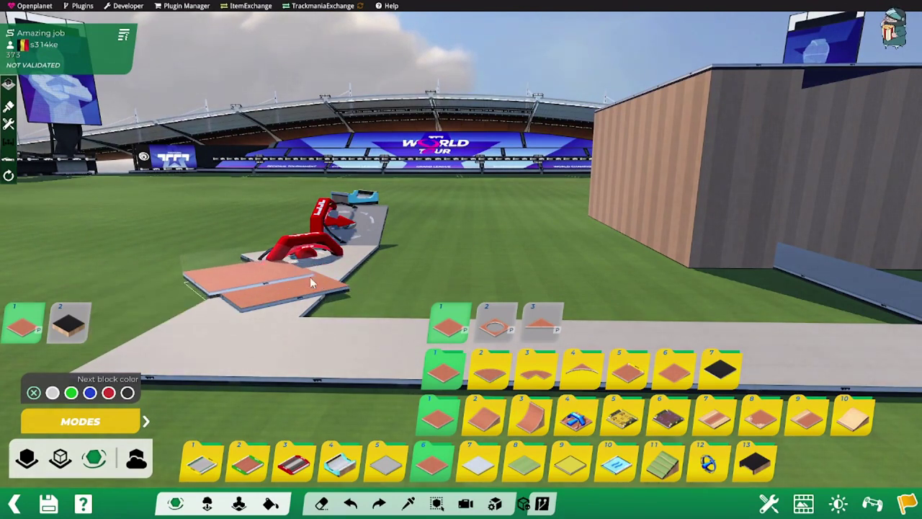
{"action": "left_click", "coordinate": [351, 294]}
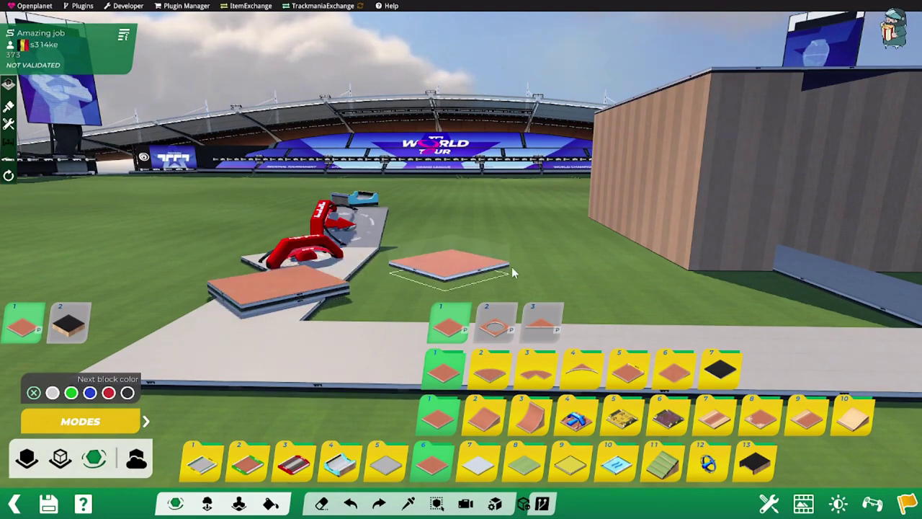
{"action": "mouse_move", "coordinate": [517, 266]}
{"action": "right_mouse_down", "text": "alt"}
{"action": "mouse_move", "coordinate": [581, 274]}
{"action": "mouse_move", "coordinate": [576, 284]}
{"action": "mouse_move", "coordinate": [564, 237]}
{"action": "mouse_move", "coordinate": [454, 207]}
{"action": "mouse_move", "coordinate": [351, 150]}
{"action": "mouse_move", "coordinate": [402, 193]}
{"action": "mouse_move", "coordinate": [268, 217]}
{"action": "right_mouse_up", "text": "alt"}
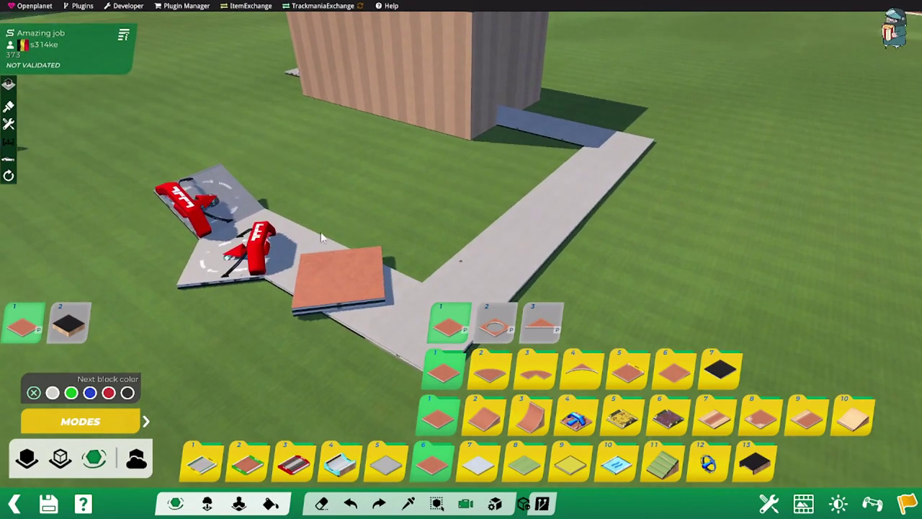
{"action": "right_click_drag", "start_coordinate": [322, 231], "coordinate": [371, 209]}
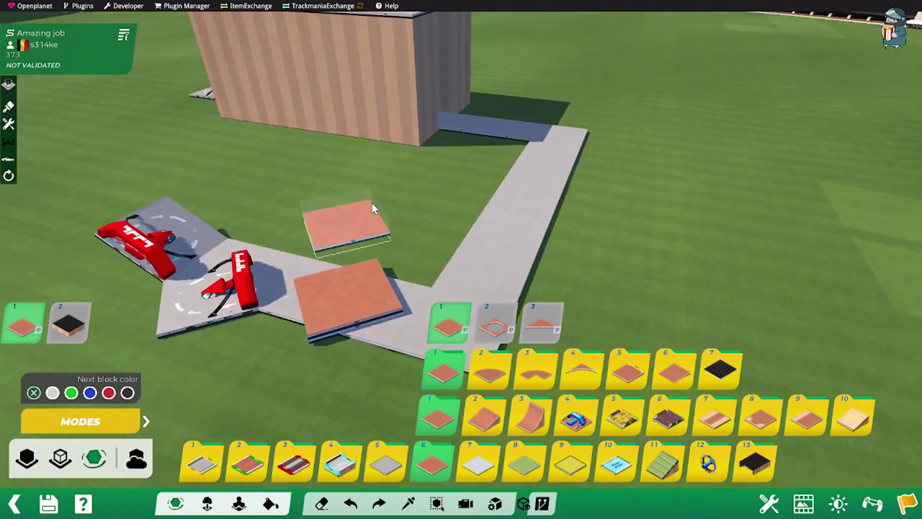
{"action": "right_click", "coordinate": [336, 296]}
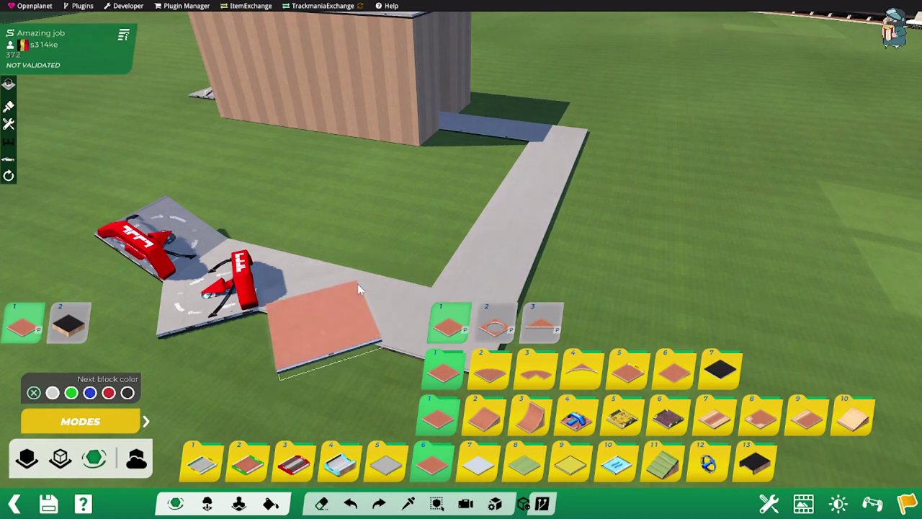
{"action": "scroll", "coordinate": [321, 235], "scroll_direction": "up", "scroll_amount": 1}
{"action": "scroll", "coordinate": [322, 219], "scroll_direction": "down", "scroll_amount": 1, "text": "alt"}
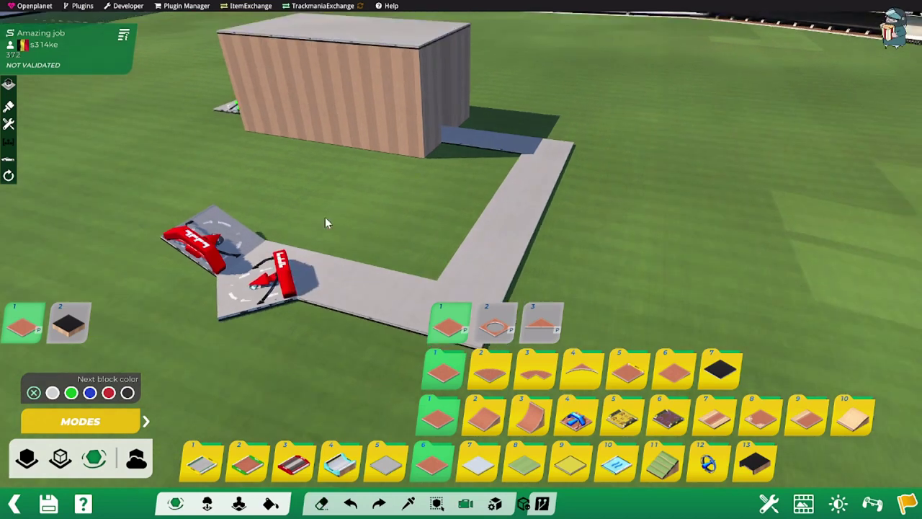
{"action": "right_click_drag", "start_coordinate": [320, 216], "coordinate": [403, 186]}
{"action": "left_click", "coordinate": [853, 416]}
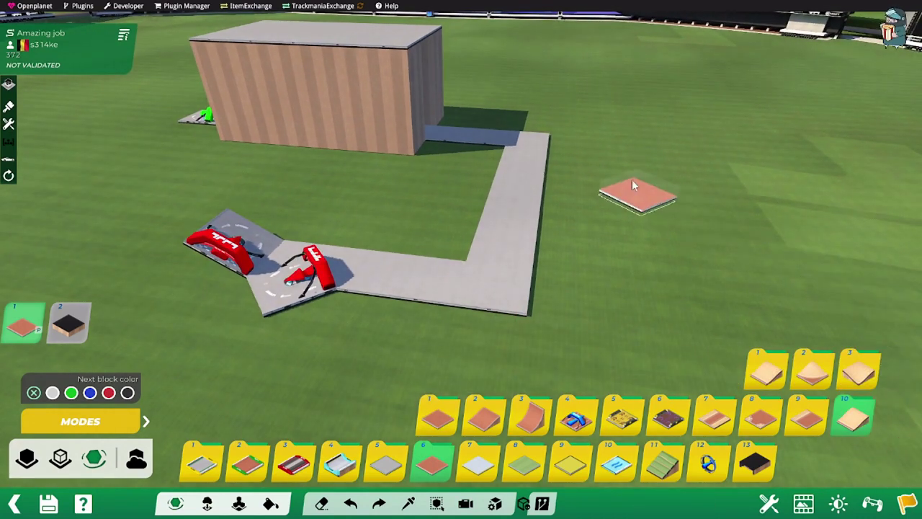
{"action": "right_click_drag", "start_coordinate": [631, 179], "coordinate": [392, 171]}
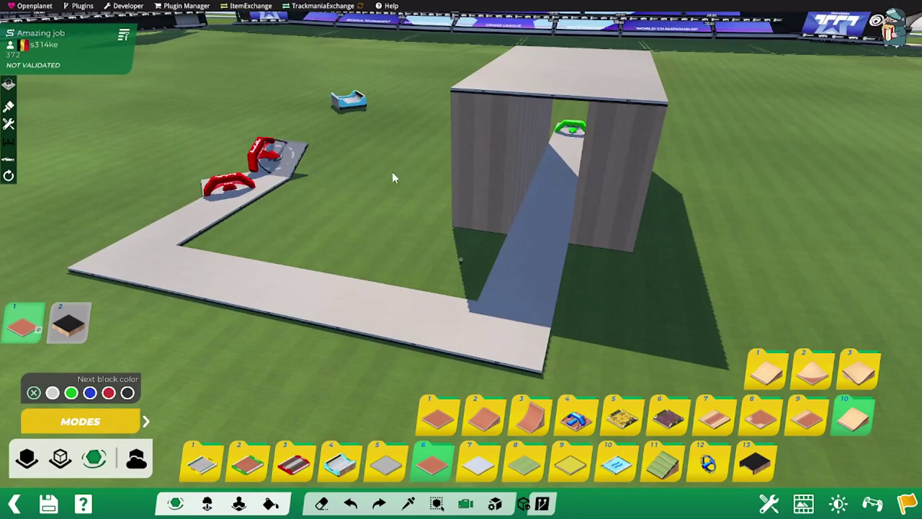
Step: Test drive from the path's corner beside the tunnel, steering through the tunnel to the Start arch, and end the run
{"action": "left_click", "coordinate": [877, 507]}
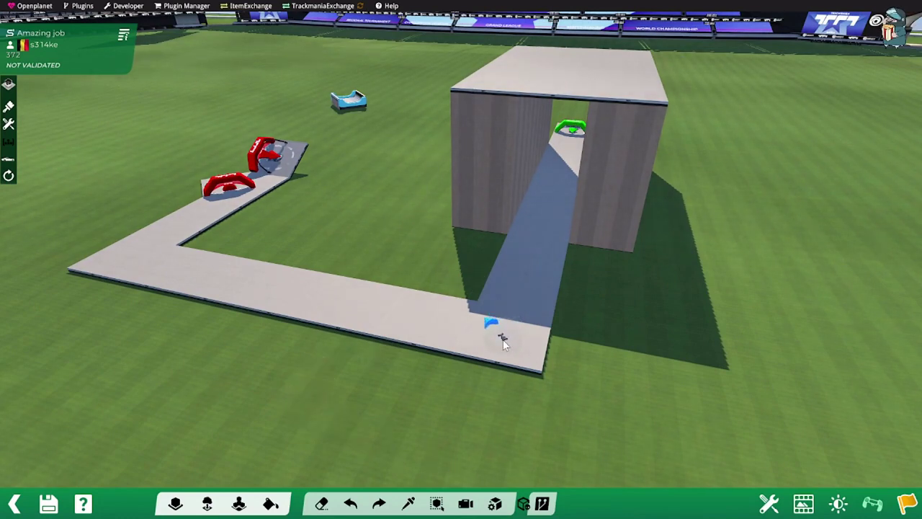
{"action": "left_click", "coordinate": [503, 340]}
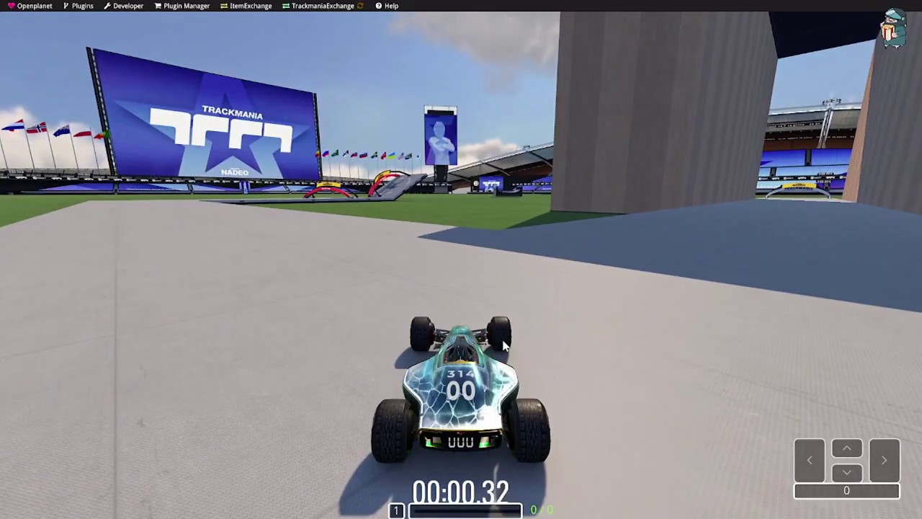
{"action": "key", "text": "Right"}
{"action": "key", "text": "Up"}
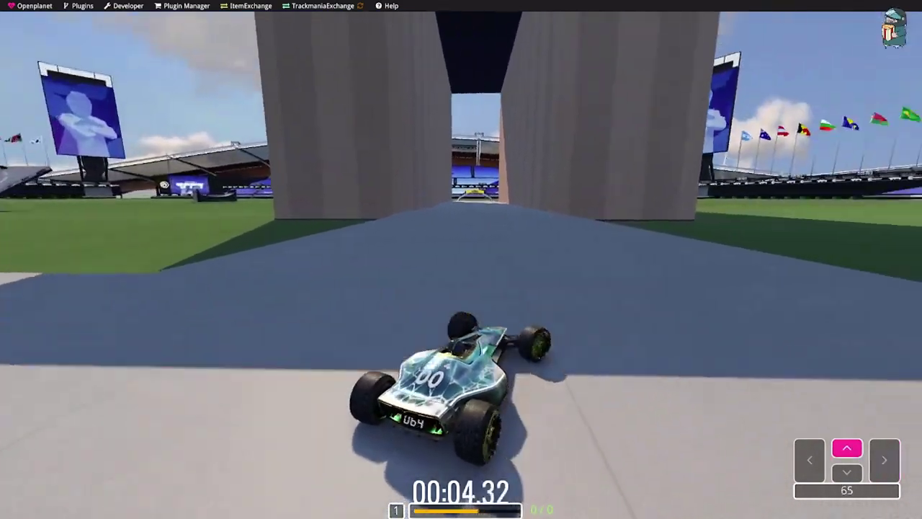
{"action": "key", "text": "Left"}
{"action": "key", "text": "Up"}
{"action": "key", "text": "Right"}
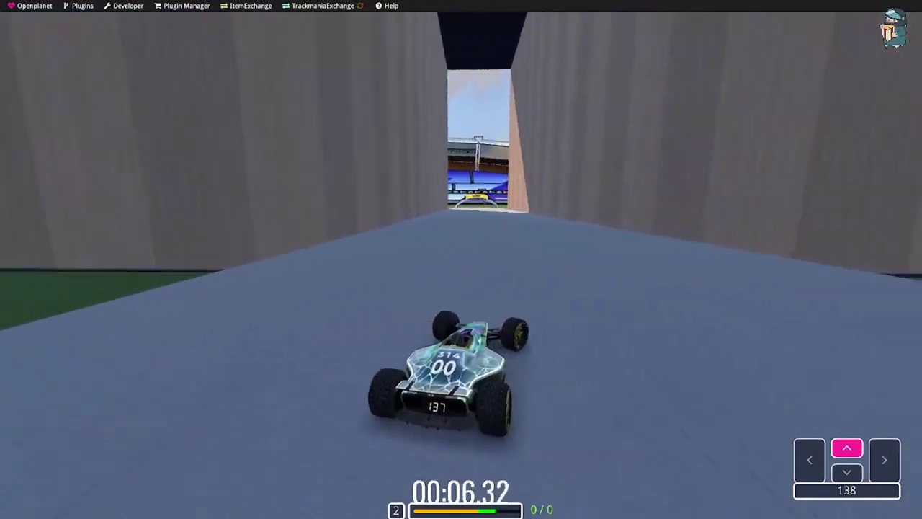
{"action": "key", "text": "Left"}
{"action": "key", "text": "Right"}
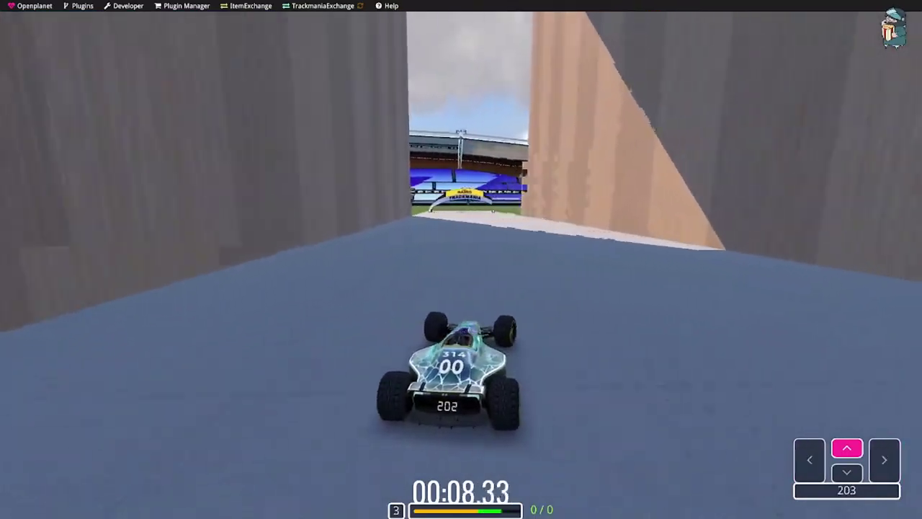
{"action": "key", "text": "Left"}
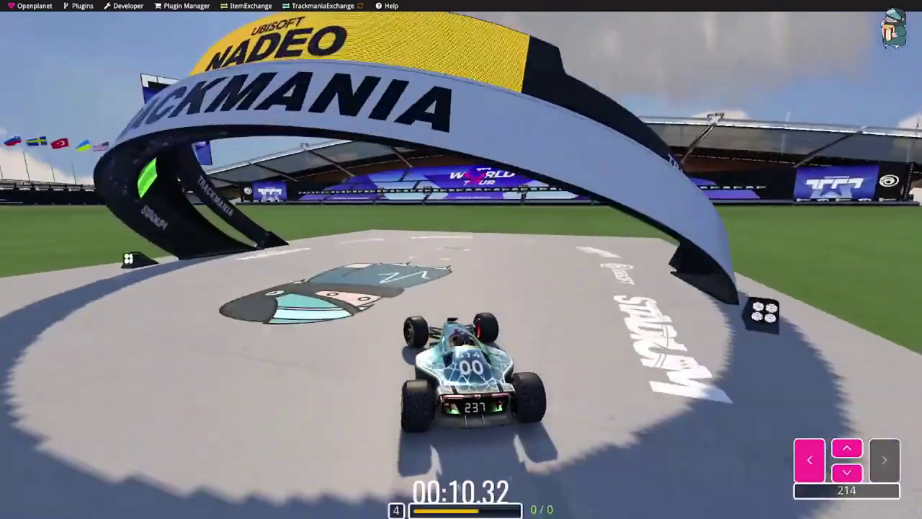
{"action": "key", "text": "Escape"}
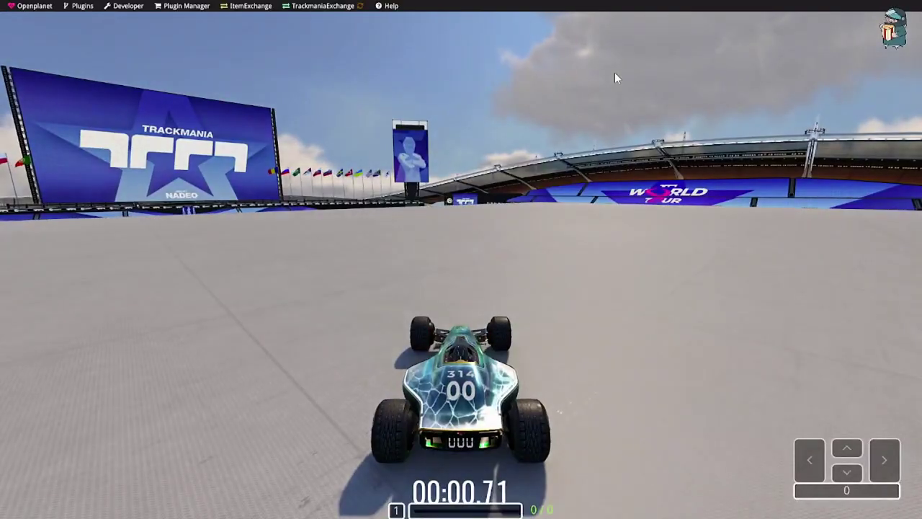
Step: Test drive from the tunnel's roof, drive off the edge onto the grass and return to the editor
{"action": "key", "text": "Up"}
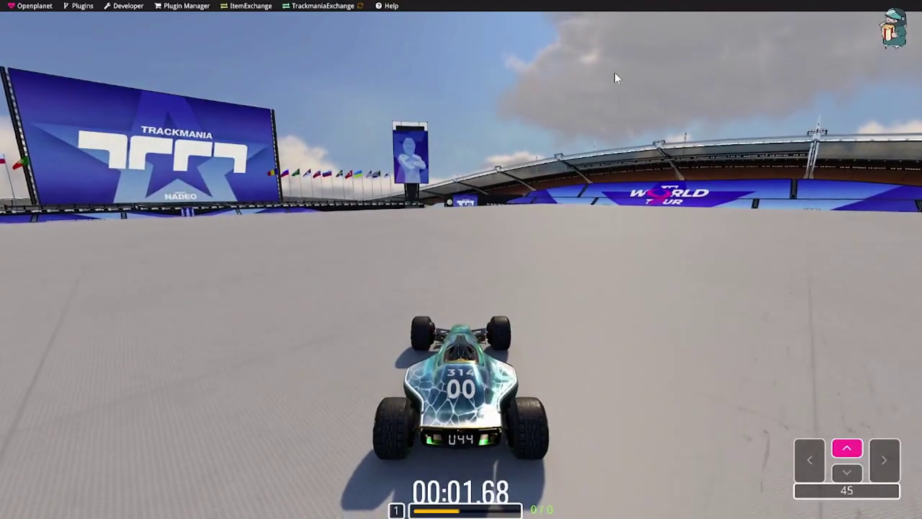
{"action": "key", "text": "Right"}
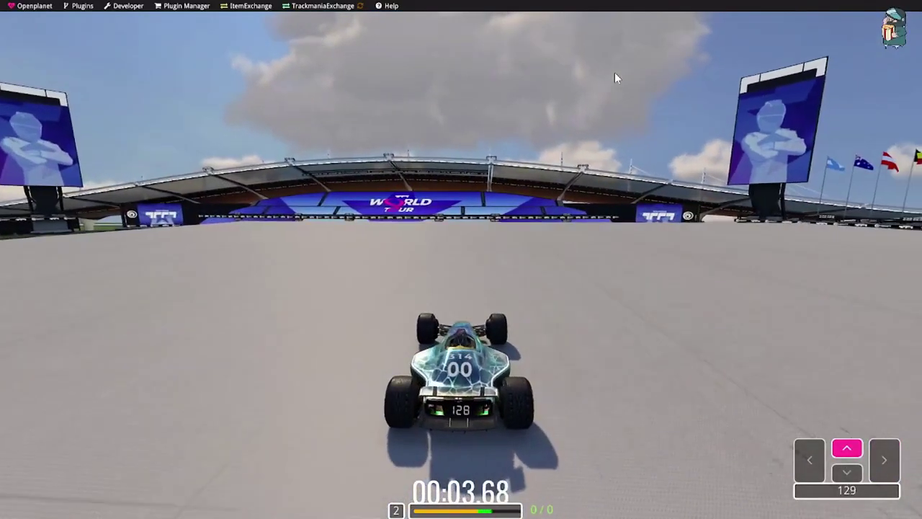
{"action": "key", "text": "Down"}
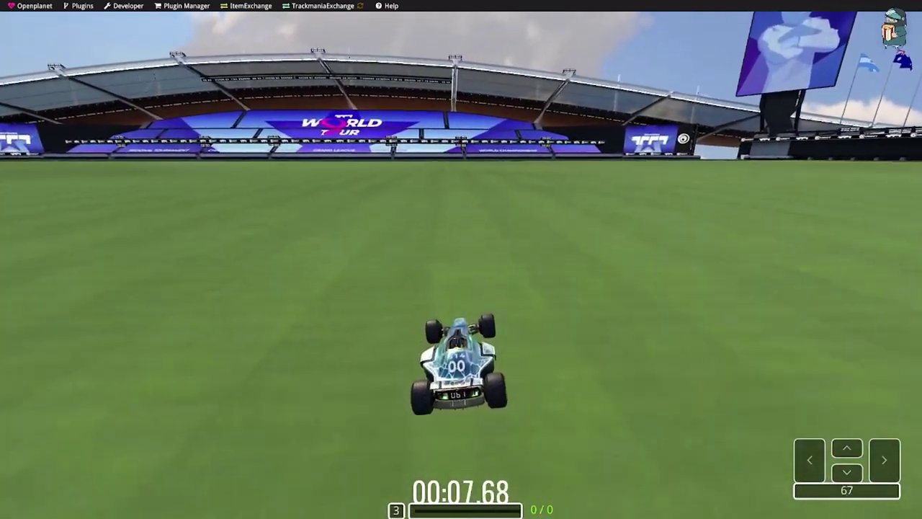
{"action": "key", "text": "Escape"}
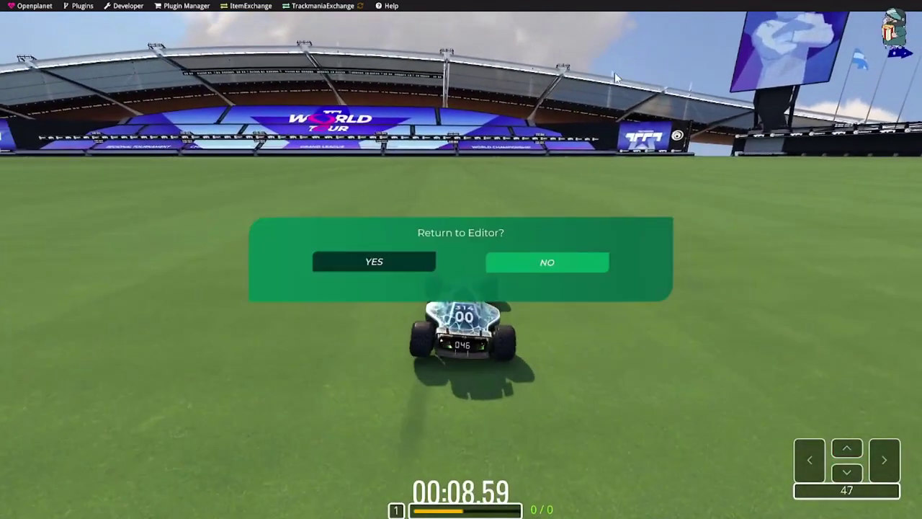
{"action": "left_click", "coordinate": [396, 263]}
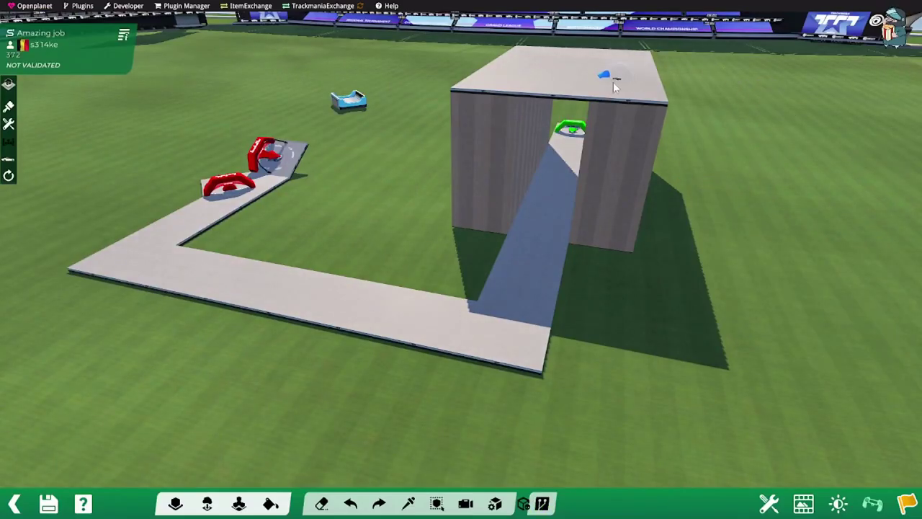
Step: Start the map's validation run and drive from the Start block straight through the tunnel
{"action": "left_click", "coordinate": [907, 505]}
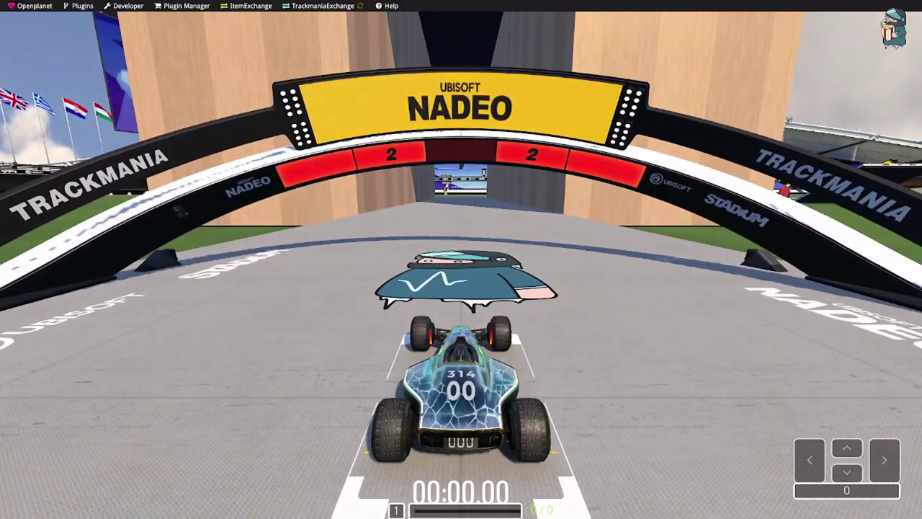
{"action": "key", "text": "Up"}
{"action": "key", "text": "Up"}
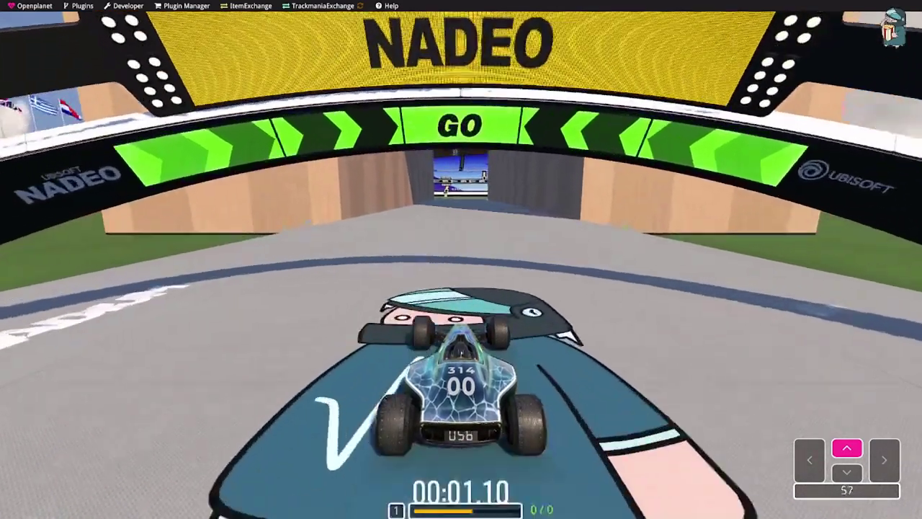
{"action": "key", "text": "Up"}
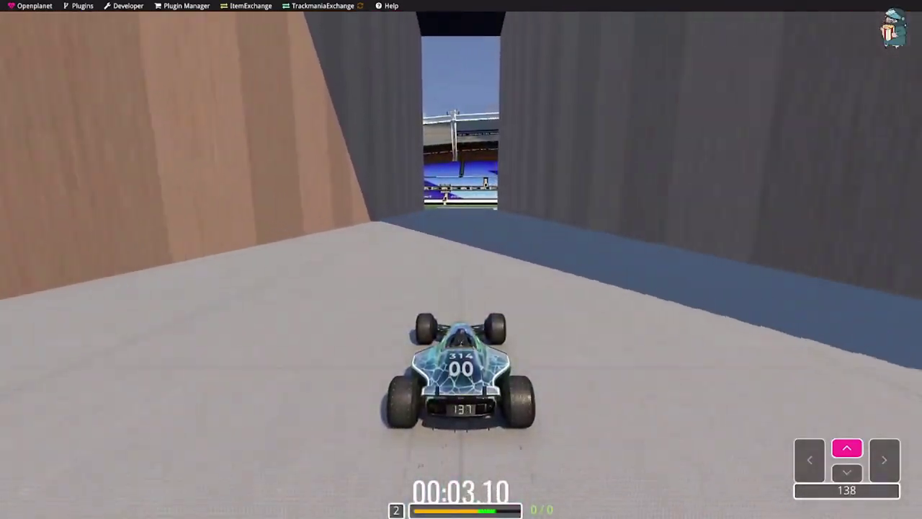
{"action": "key", "text": "Up"}
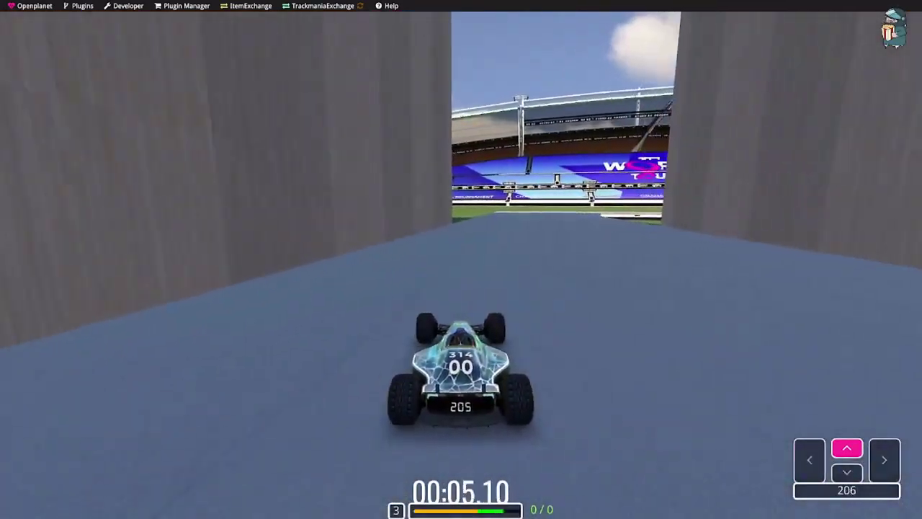
Step: Steer around the path's two right-hand corners to the Finish and exit the race validation results
{"action": "key", "text": "Right"}
{"action": "key", "text": "Up"}
{"action": "key", "text": "Right"}
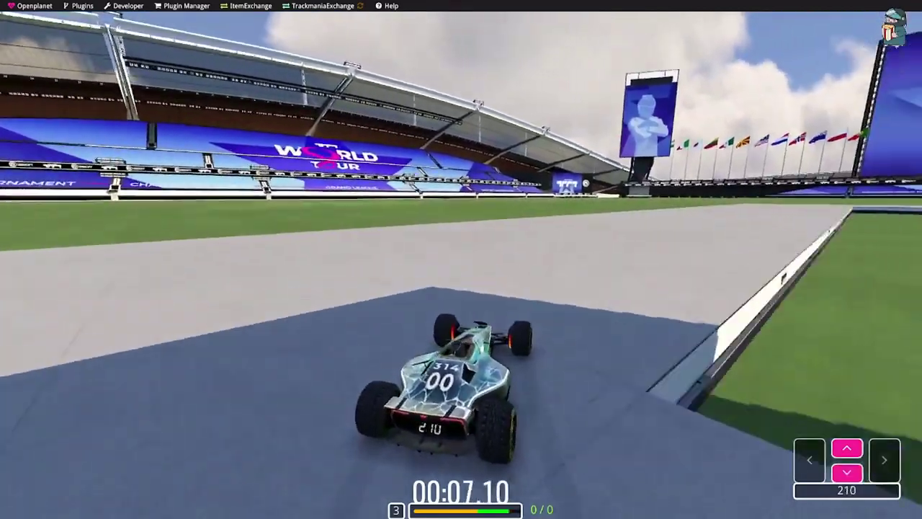
{"action": "key", "text": "Up"}
{"action": "key", "text": "Right"}
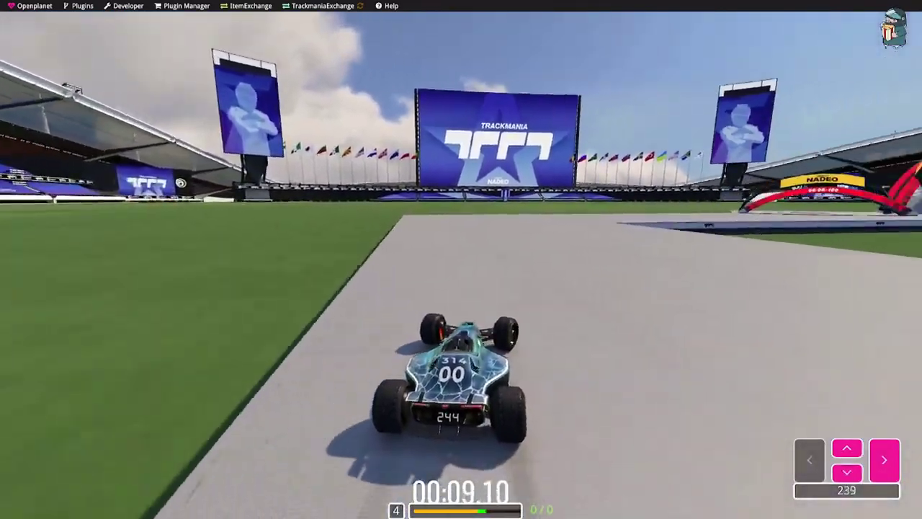
{"action": "key", "text": "Up"}
{"action": "key", "text": "Left"}
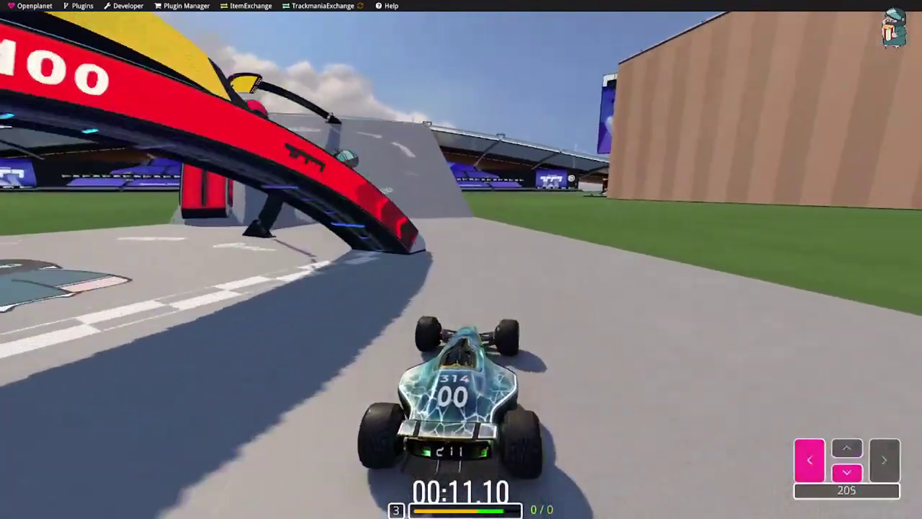
{"action": "key", "text": "Up"}
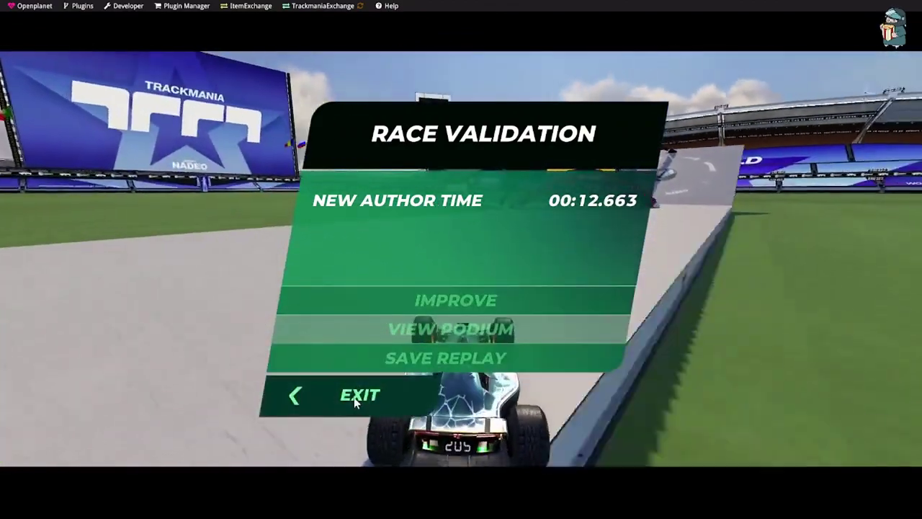
{"action": "left_click", "coordinate": [354, 397]}
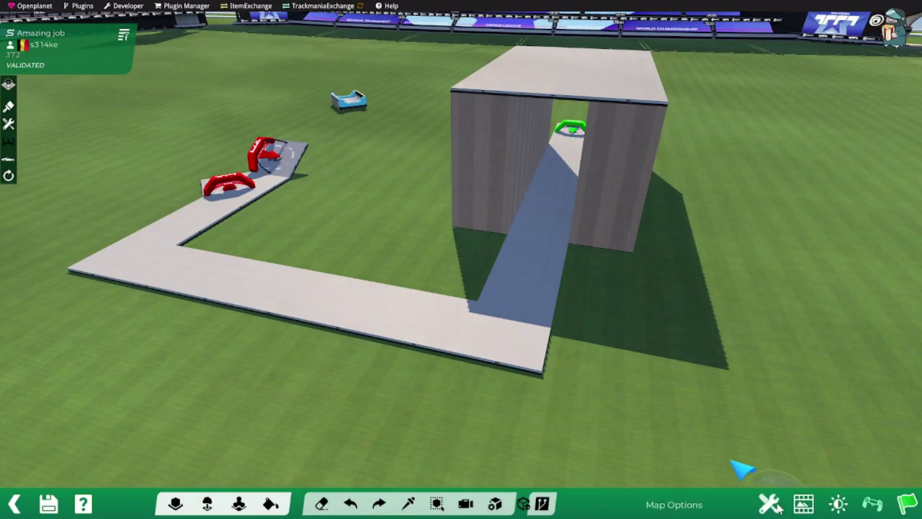
Step: Frame the map thumbnail looking into the wooden tunnel from the Start side and save it
{"action": "left_click", "coordinate": [775, 506]}
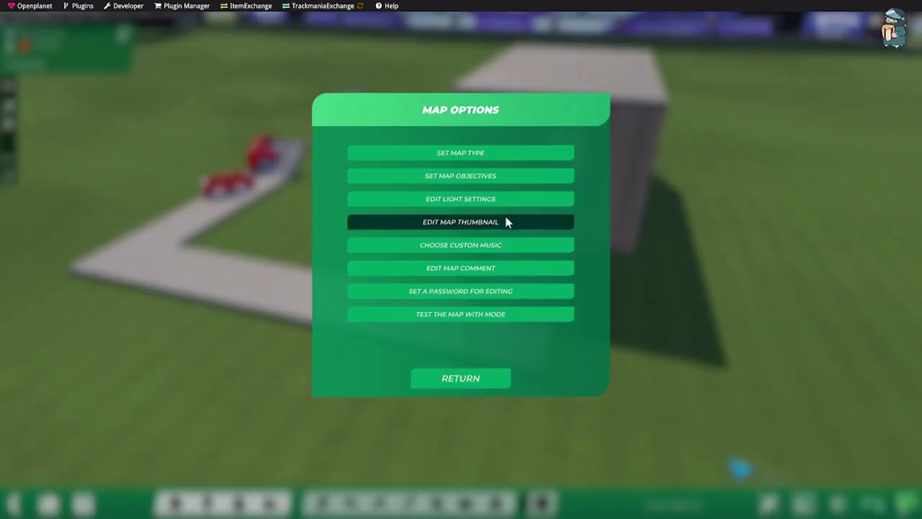
{"action": "left_click", "coordinate": [461, 222]}
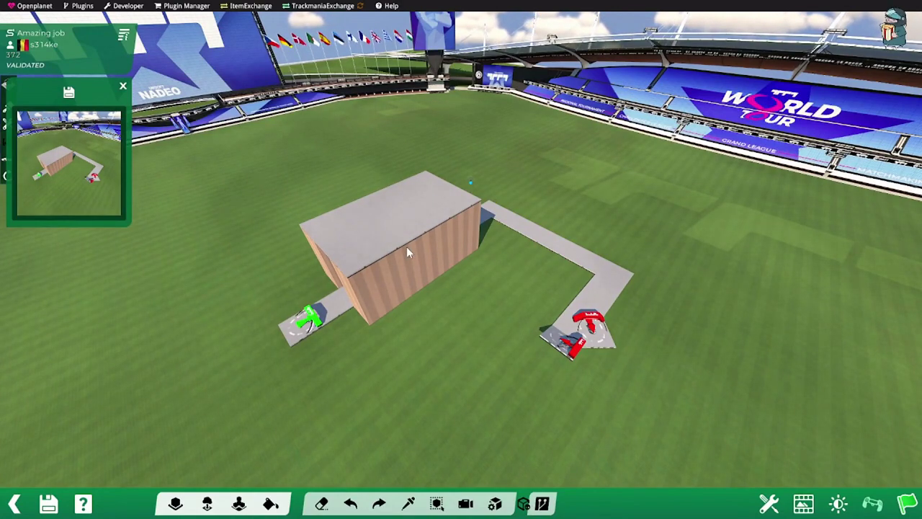
{"action": "right_click_drag", "start_coordinate": [407, 246], "coordinate": [668, 250]}
{"action": "scroll", "coordinate": [668, 251], "scroll_direction": "up", "scroll_amount": 2}
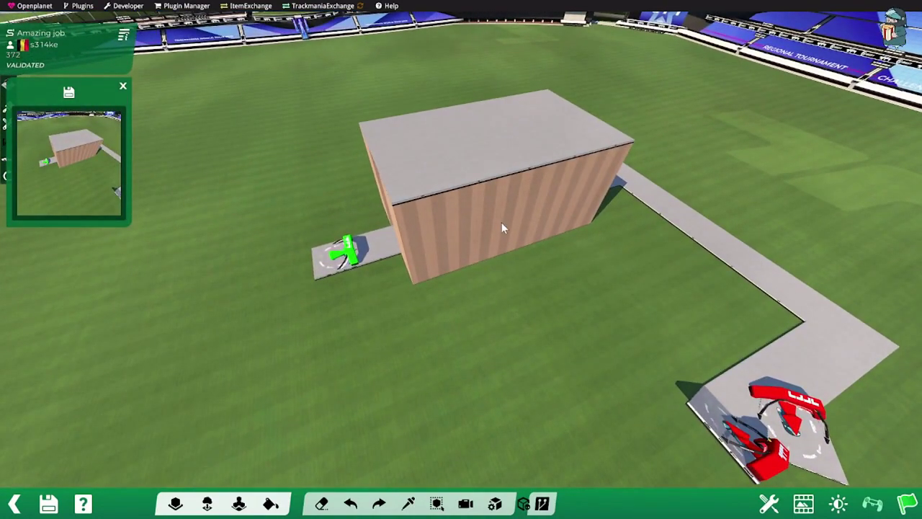
{"action": "right_click_drag", "start_coordinate": [501, 222], "coordinate": [724, 160]}
{"action": "key", "text": "Left"}
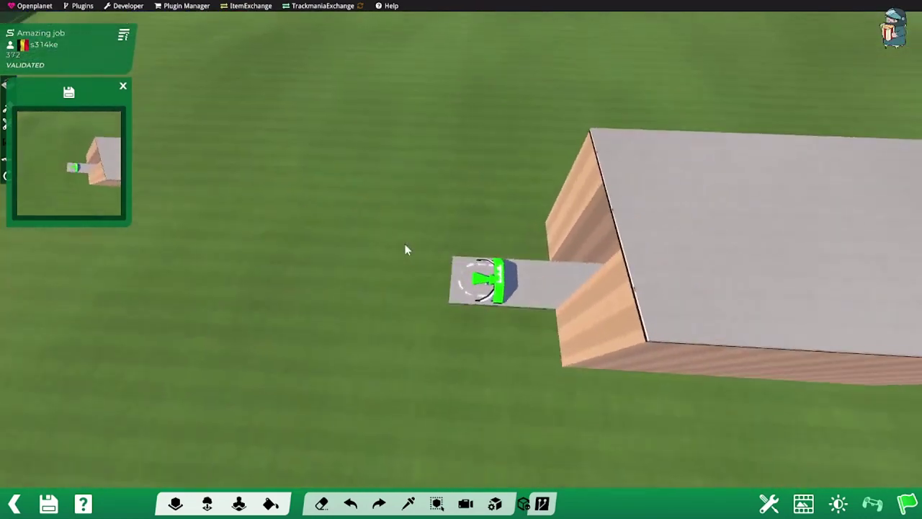
{"action": "scroll", "coordinate": [408, 241], "scroll_direction": "up", "scroll_amount": 3}
{"action": "scroll", "coordinate": [725, 160], "scroll_direction": "up", "scroll_amount": 3}
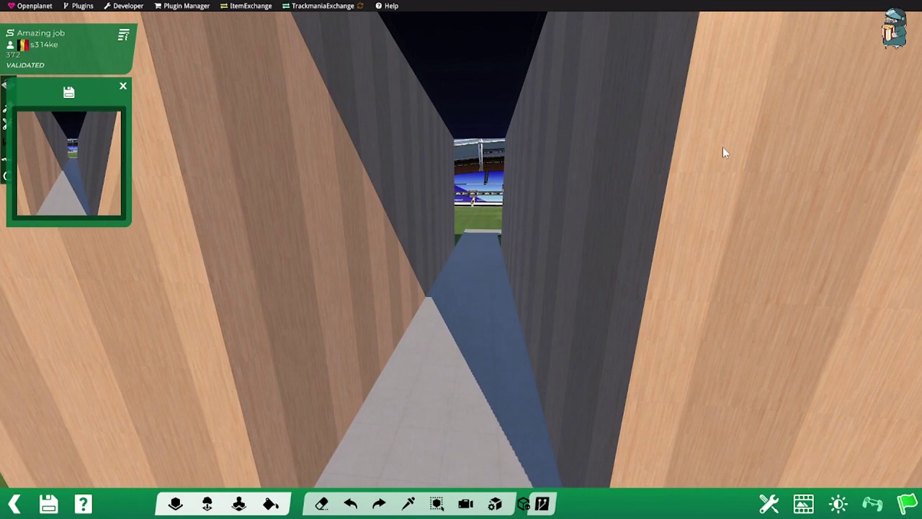
{"action": "left_click", "coordinate": [69, 92]}
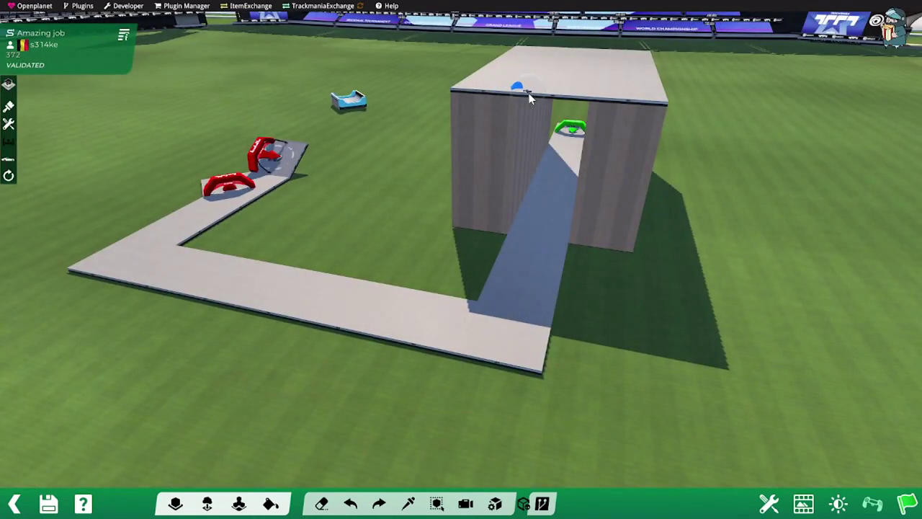
Step: Compute the map's shadows after trying the quality levels, and save it as "Amazing job" in My Maps, overwriting the existing file
{"action": "left_click", "coordinate": [51, 507]}
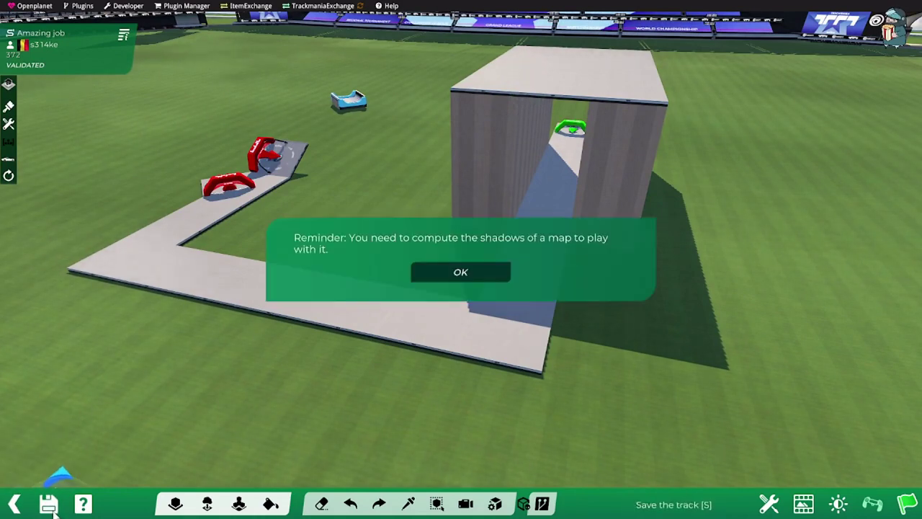
{"action": "left_click", "coordinate": [474, 271]}
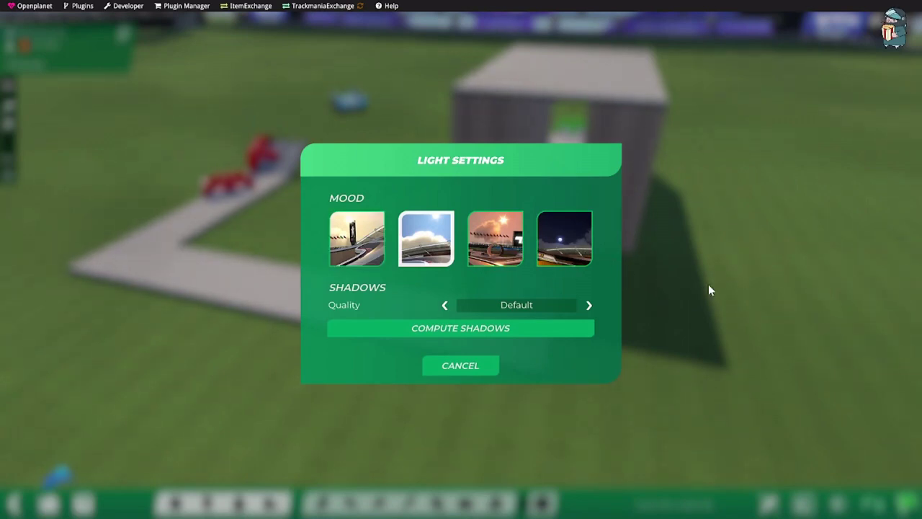
{"action": "left_click", "coordinate": [589, 307]}
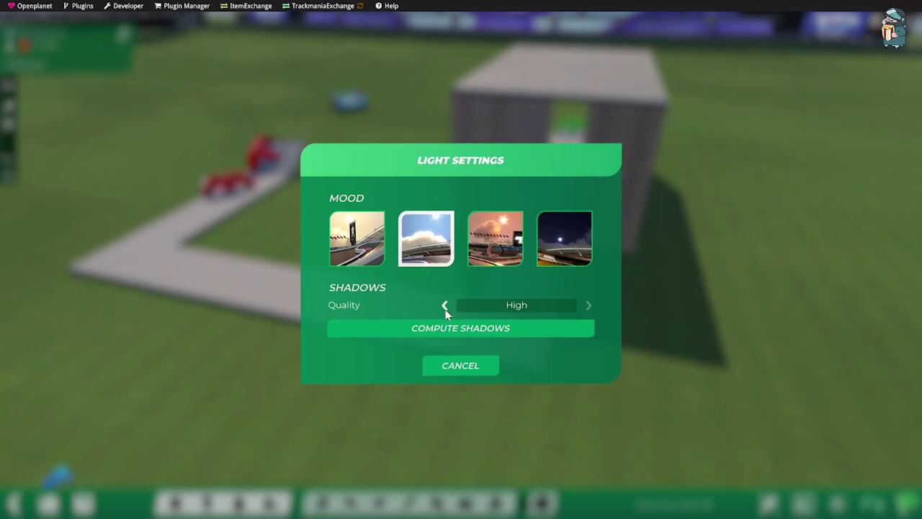
{"action": "left_click", "coordinate": [444, 305]}
{"action": "left_click", "coordinate": [444, 305]}
{"action": "left_click", "coordinate": [590, 305]}
{"action": "left_click", "coordinate": [590, 306]}
{"action": "left_click", "coordinate": [424, 329]}
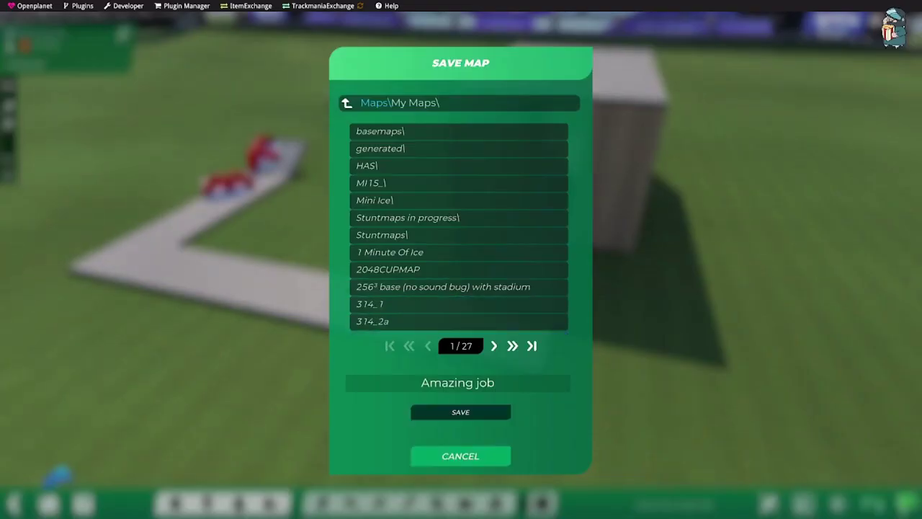
{"action": "left_click", "coordinate": [460, 412]}
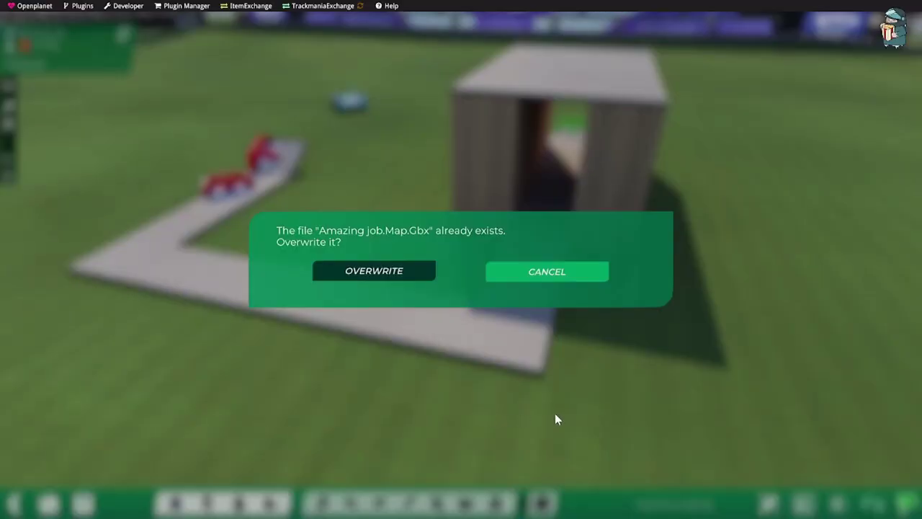
{"action": "left_click", "coordinate": [382, 274]}
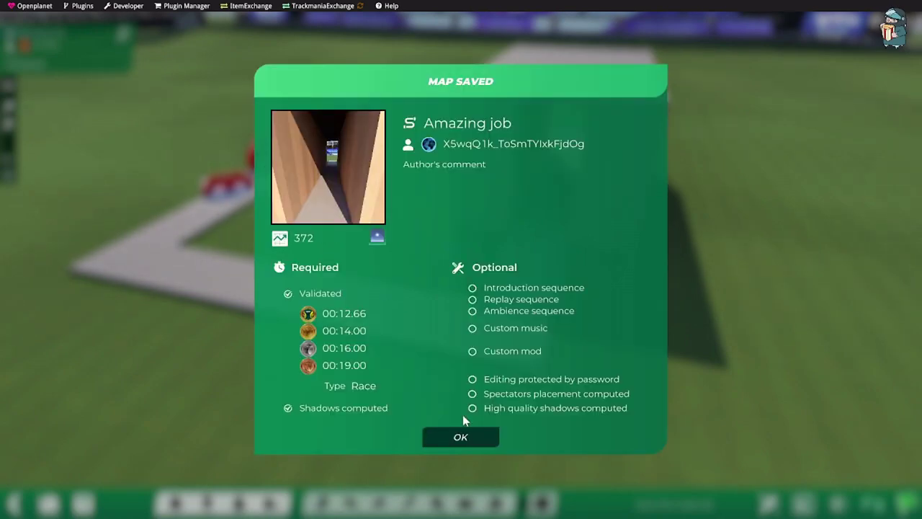
Step: Dismiss the saved map summary and leave the play choices to return to editing the track
{"action": "left_click", "coordinate": [471, 440]}
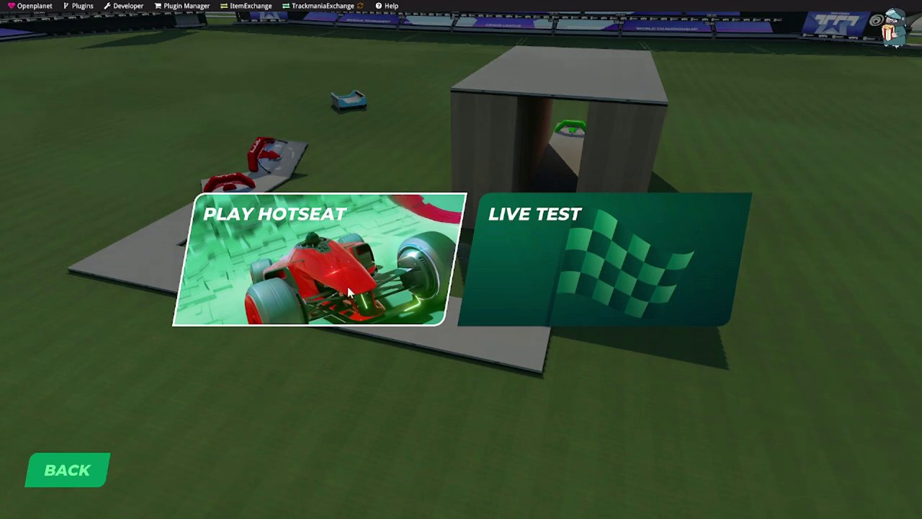
{"action": "left_click", "coordinate": [68, 472]}
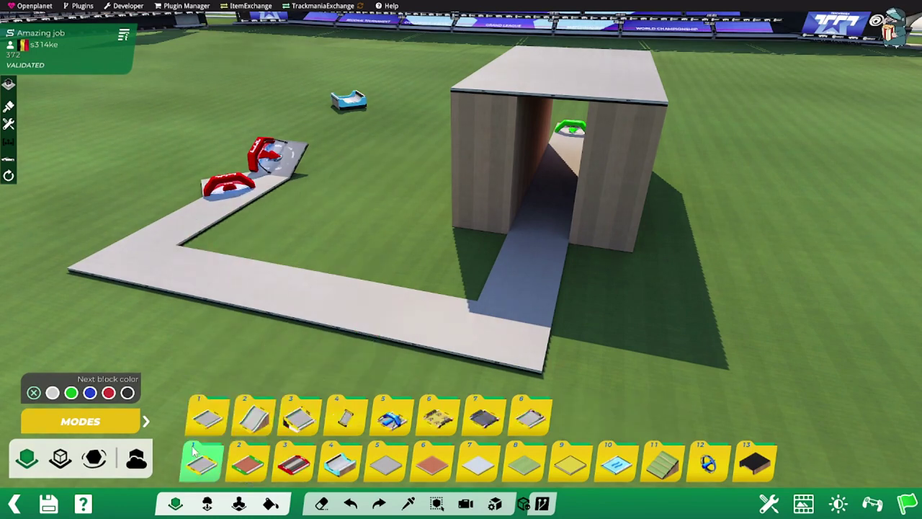
Step: Fill the ground inside the path, along its outer side and beside the wooden tunnel with flat orange platform blocks
{"action": "left_click", "coordinate": [755, 461]}
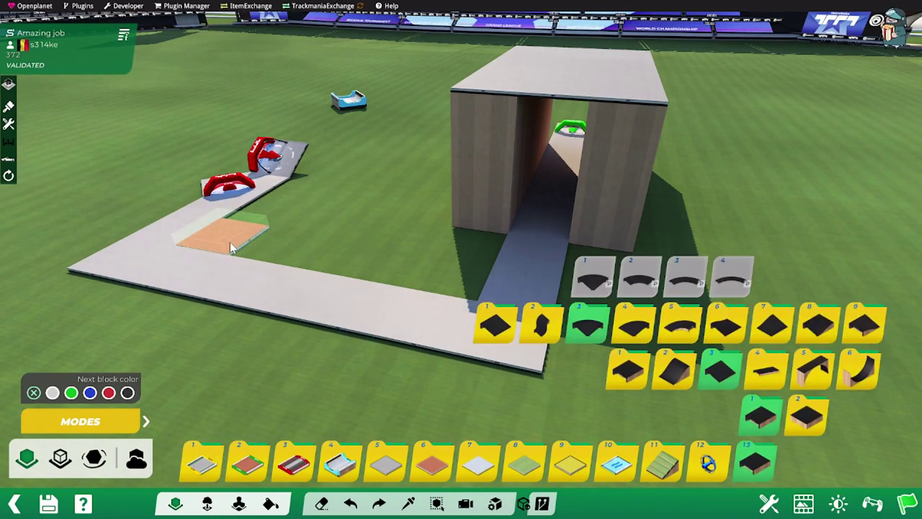
{"action": "mouse_move", "coordinate": [230, 242]}
{"action": "left_mouse_down"}
{"action": "mouse_move", "coordinate": [447, 277]}
{"action": "mouse_move", "coordinate": [474, 245]}
{"action": "mouse_move", "coordinate": [288, 217]}
{"action": "mouse_move", "coordinate": [293, 188]}
{"action": "mouse_move", "coordinate": [373, 210]}
{"action": "left_mouse_up"}
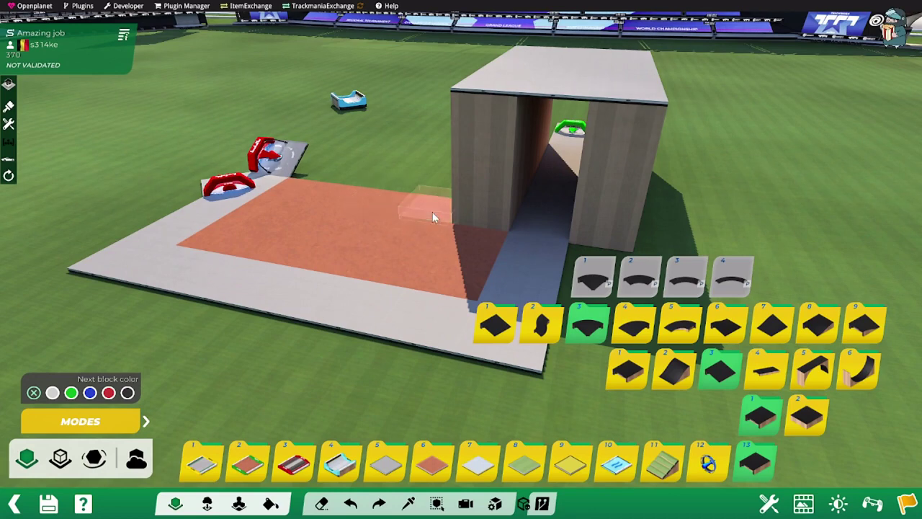
{"action": "left_click_drag", "start_coordinate": [418, 243], "coordinate": [295, 206], "text": "alt"}
{"action": "mouse_move", "coordinate": [430, 221]}
{"action": "left_mouse_down"}
{"action": "mouse_move", "coordinate": [361, 340]}
{"action": "mouse_move", "coordinate": [124, 279]}
{"action": "mouse_move", "coordinate": [78, 256]}
{"action": "mouse_move", "coordinate": [37, 249]}
{"action": "mouse_move", "coordinate": [6, 278]}
{"action": "mouse_move", "coordinate": [207, 359]}
{"action": "mouse_move", "coordinate": [160, 349]}
{"action": "mouse_move", "coordinate": [319, 397]}
{"action": "mouse_move", "coordinate": [423, 402]}
{"action": "mouse_move", "coordinate": [445, 295]}
{"action": "mouse_move", "coordinate": [495, 191]}
{"action": "mouse_move", "coordinate": [484, 219]}
{"action": "mouse_move", "coordinate": [513, 184]}
{"action": "left_mouse_up"}
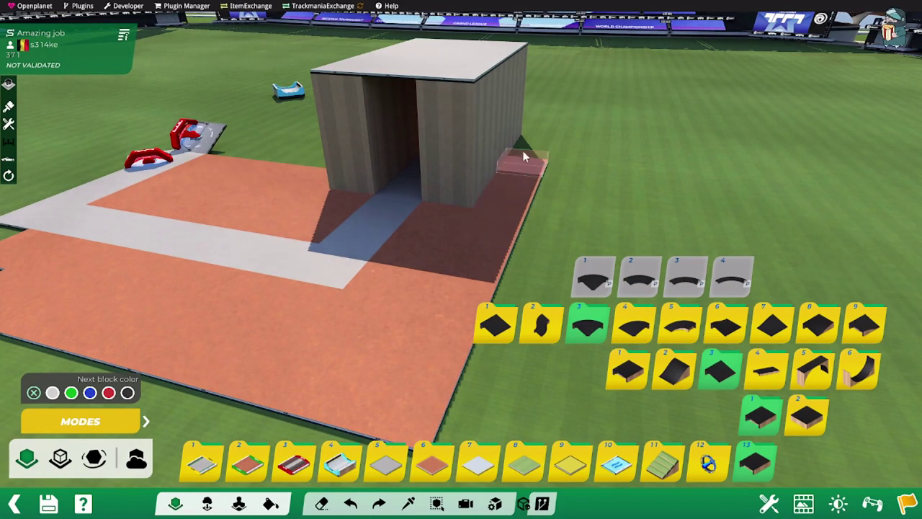
{"action": "left_click_drag", "start_coordinate": [524, 153], "coordinate": [535, 130]}
Step: Switch to item placement and select the second palm tree from the official vegetation items
{"action": "left_click", "coordinate": [247, 463]}
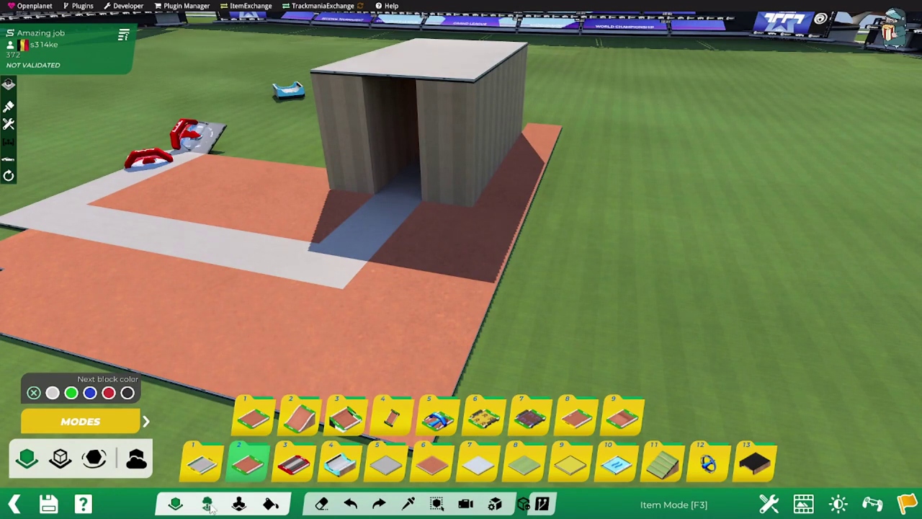
{"action": "left_click", "coordinate": [206, 505]}
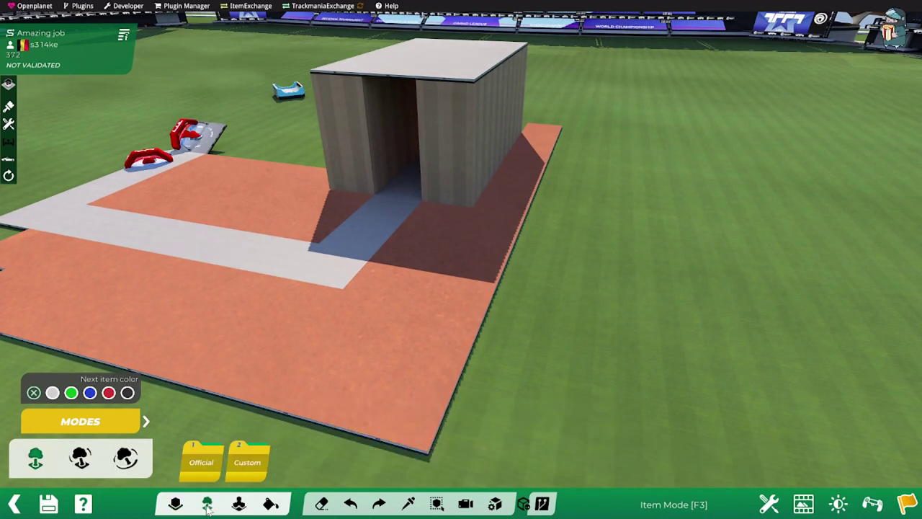
{"action": "left_click", "coordinate": [203, 464]}
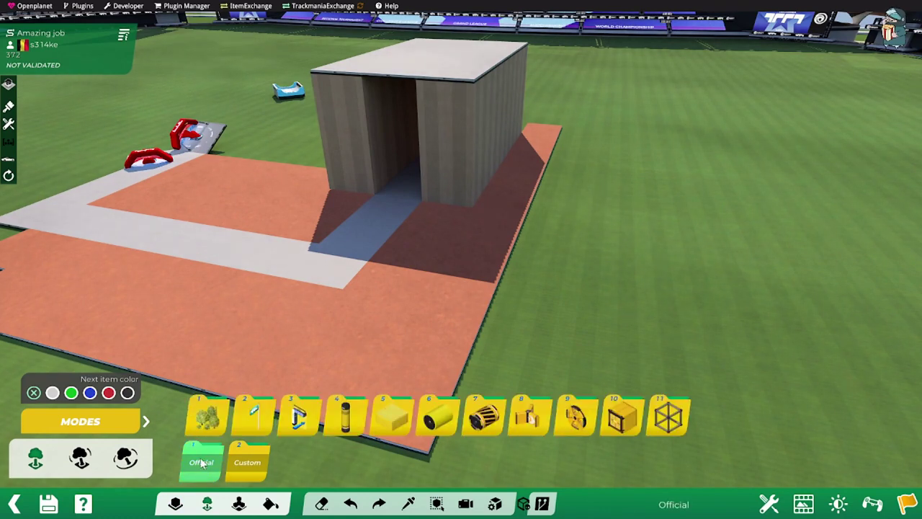
{"action": "left_click", "coordinate": [196, 433]}
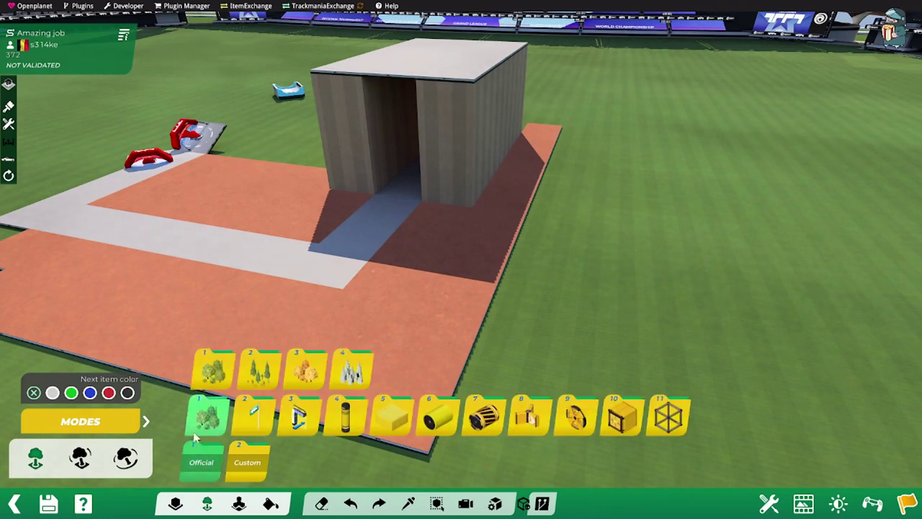
{"action": "left_click", "coordinate": [229, 364]}
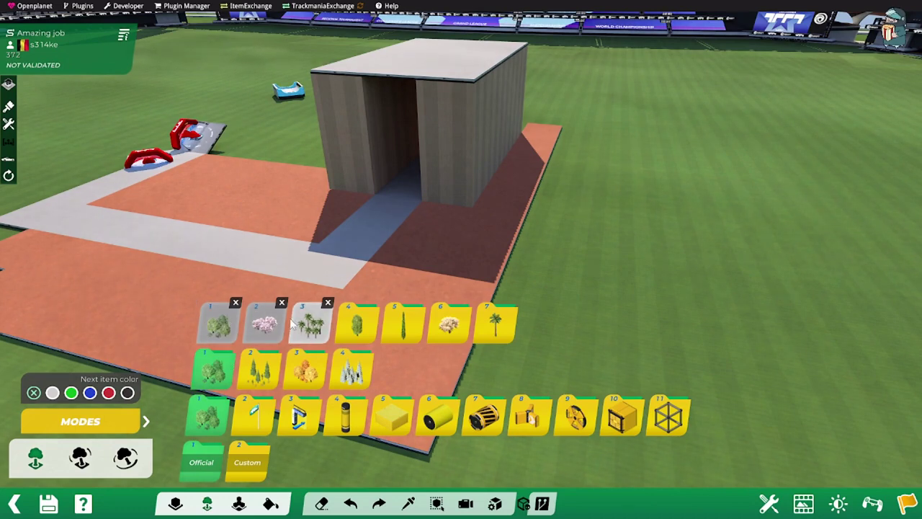
{"action": "left_click", "coordinate": [344, 328]}
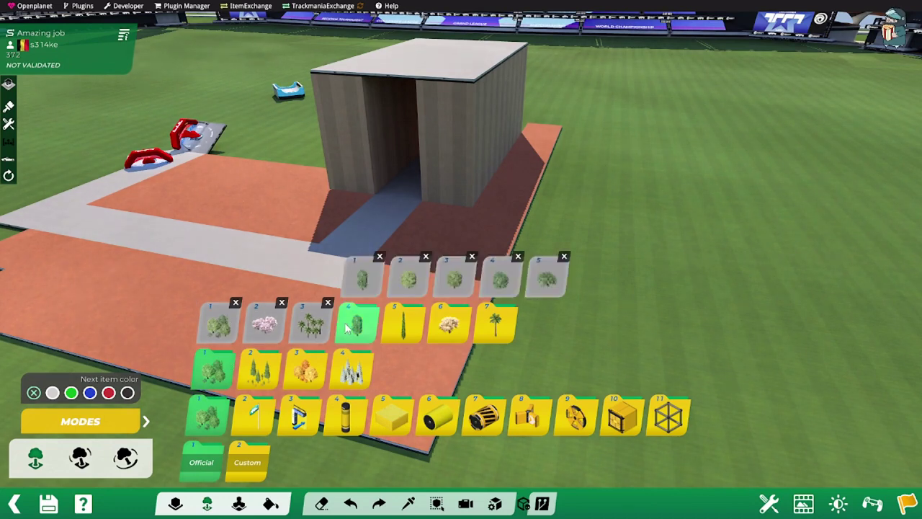
{"action": "left_click", "coordinate": [403, 324]}
{"action": "left_click", "coordinate": [406, 276]}
{"action": "scroll", "coordinate": [479, 225], "scroll_direction": "up", "scroll_amount": 2}
{"action": "left_click", "coordinate": [495, 325]}
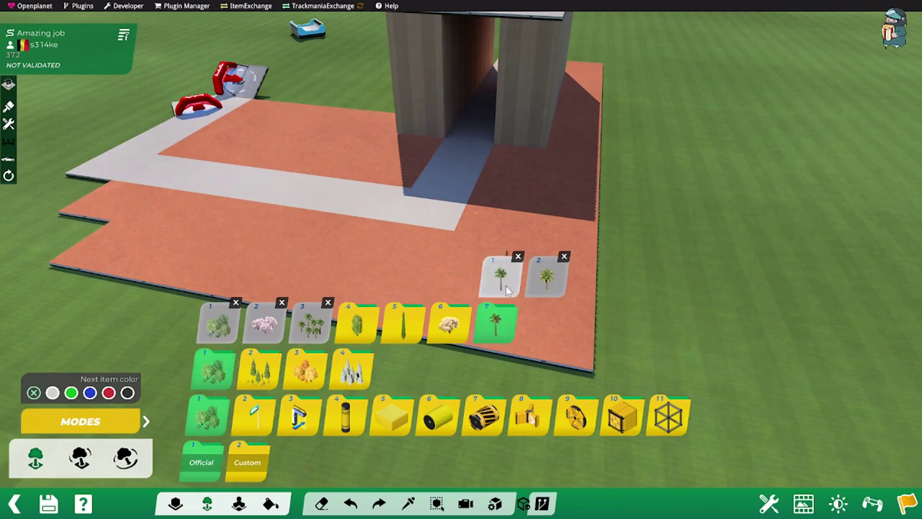
{"action": "left_click", "coordinate": [546, 276]}
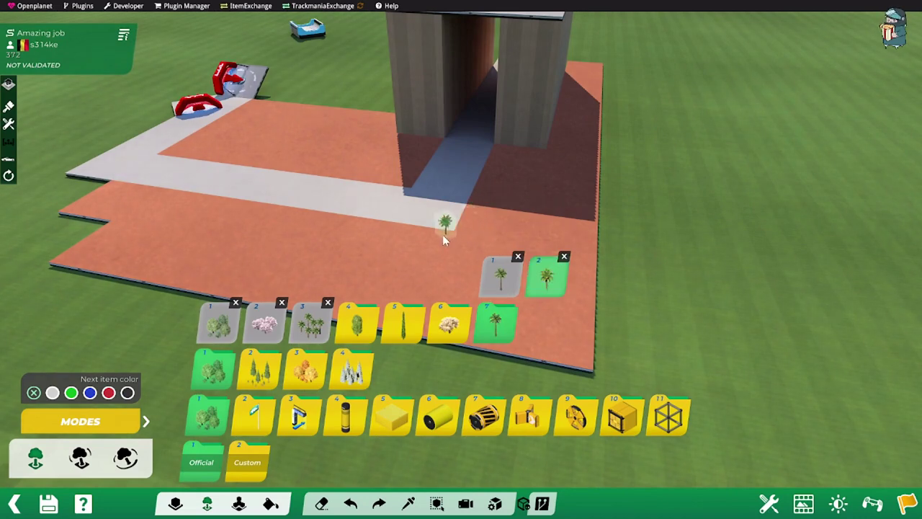
Step: Line both sides of the grey path with palm trees and put arrow signs along its outer corner edge
{"action": "left_click", "coordinate": [284, 218]}
{"action": "left_click", "coordinate": [330, 220]}
{"action": "left_click", "coordinate": [377, 226]}
{"action": "left_click", "coordinate": [483, 194]}
{"action": "left_click", "coordinate": [496, 160]}
{"action": "left_click", "coordinate": [404, 170]}
{"action": "left_click", "coordinate": [330, 163]}
{"action": "left_click", "coordinate": [276, 162]}
{"action": "left_click", "coordinate": [221, 152]}
{"action": "left_click", "coordinate": [224, 216]}
{"action": "left_click", "coordinate": [170, 202]}
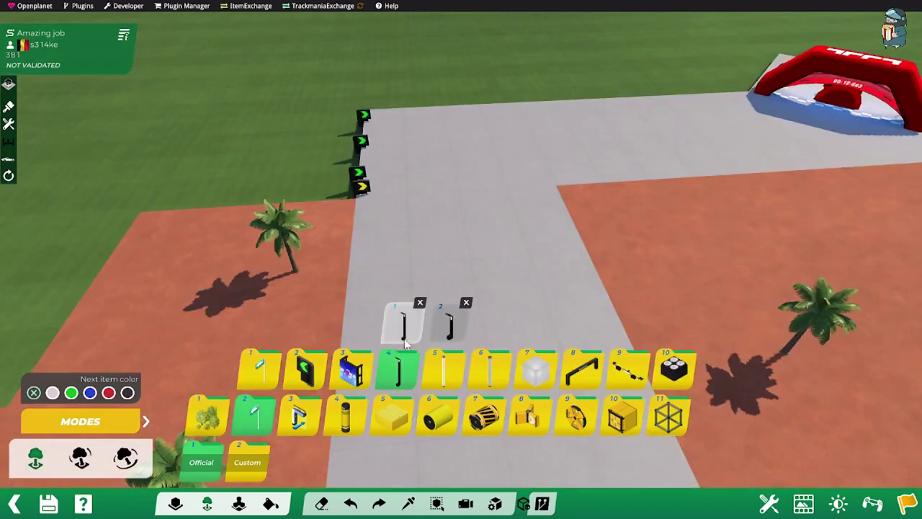
Step: Place a row of four lamp posts along the inner edge of the path's long stretch
{"action": "left_click", "coordinate": [405, 342]}
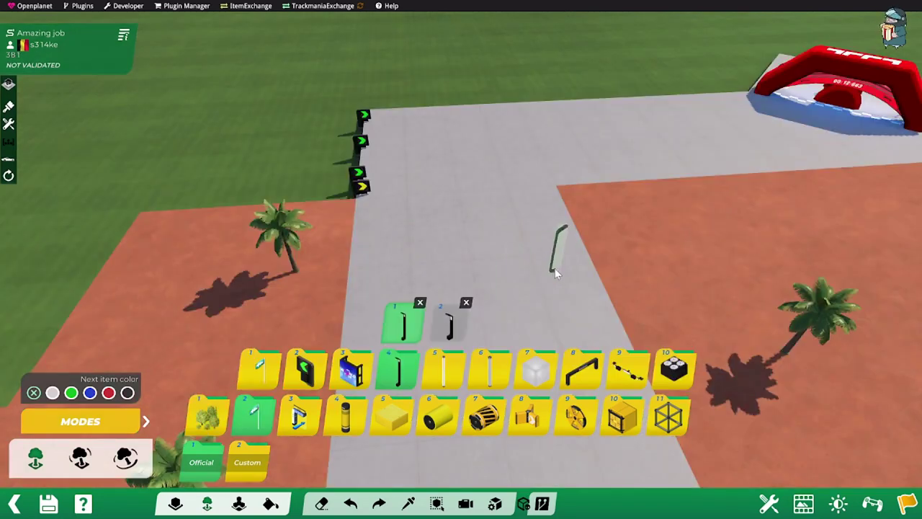
{"action": "left_click", "coordinate": [577, 231]}
{"action": "right_click_drag", "start_coordinate": [528, 240], "coordinate": [790, 241], "text": "alt"}
{"action": "left_click", "coordinate": [615, 195]}
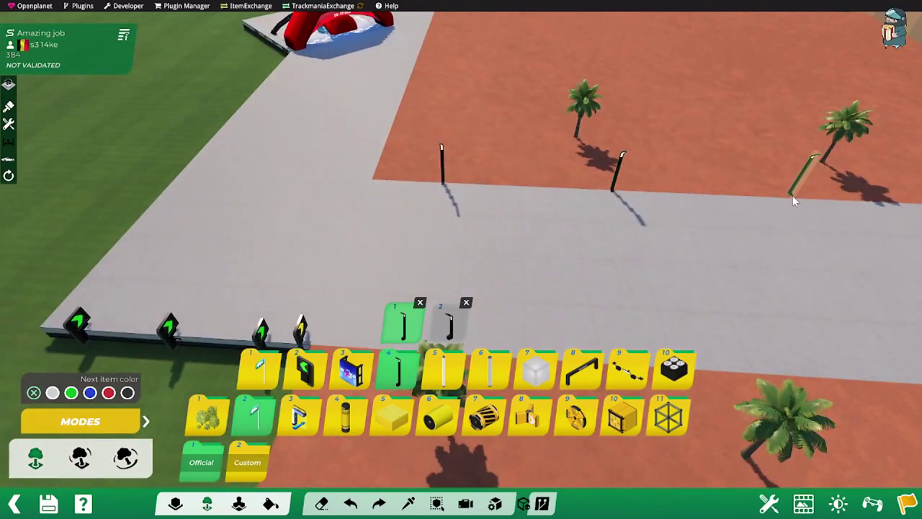
{"action": "left_click", "coordinate": [792, 196]}
{"action": "left_click", "coordinate": [479, 229]}
{"action": "key", "text": "F3"}
{"action": "left_click_drag", "start_coordinate": [565, 210], "coordinate": [524, 240], "text": "alt"}
{"action": "left_click", "coordinate": [553, 219]}
{"action": "scroll", "coordinate": [550, 219], "scroll_direction": "down", "scroll_amount": 3}
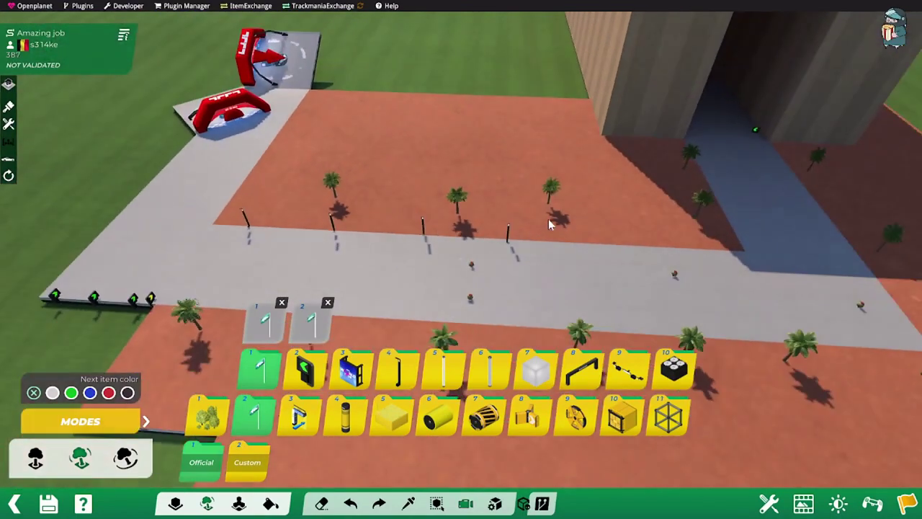
Step: Place five lamp posts in normal item mode along the outer edge of the stretch leading to the Finish
{"action": "scroll", "coordinate": [549, 219], "scroll_direction": "down", "scroll_amount": 3, "text": "alt"}
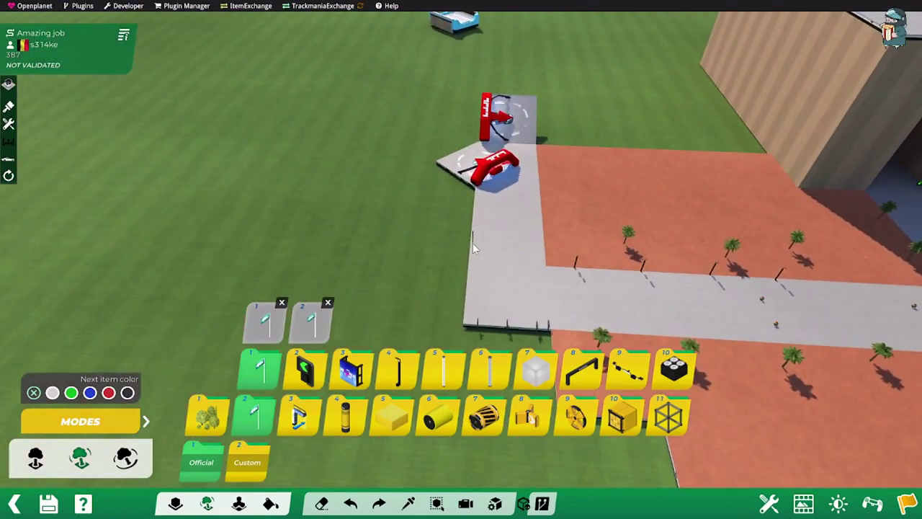
{"action": "left_click", "coordinate": [208, 416]}
{"action": "left_click", "coordinate": [36, 459]}
{"action": "left_click", "coordinate": [213, 370]}
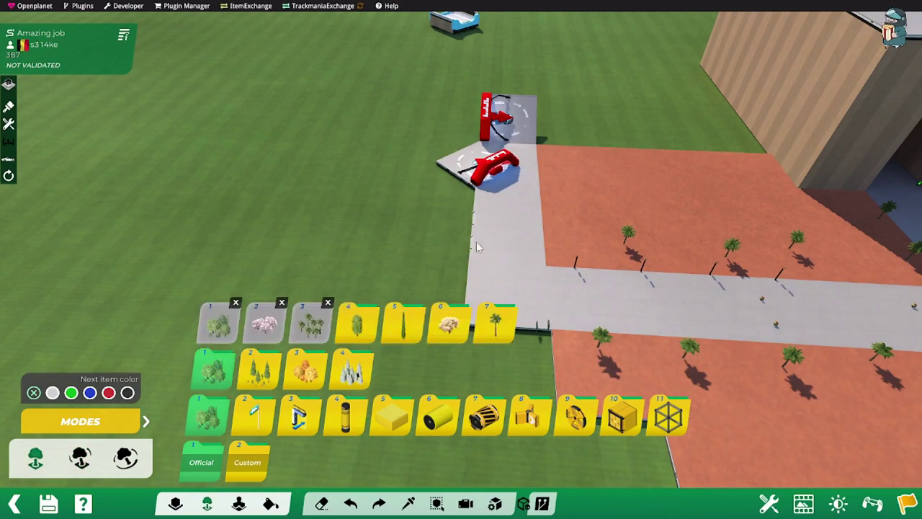
{"action": "scroll", "coordinate": [479, 241], "scroll_direction": "up", "scroll_amount": 3, "text": "alt"}
{"action": "right_click_drag", "start_coordinate": [606, 225], "coordinate": [399, 261], "text": "alt"}
{"action": "left_click_drag", "start_coordinate": [400, 261], "coordinate": [411, 207], "text": "alt"}
{"action": "left_click", "coordinate": [360, 209]}
{"action": "left_click", "coordinate": [415, 213]}
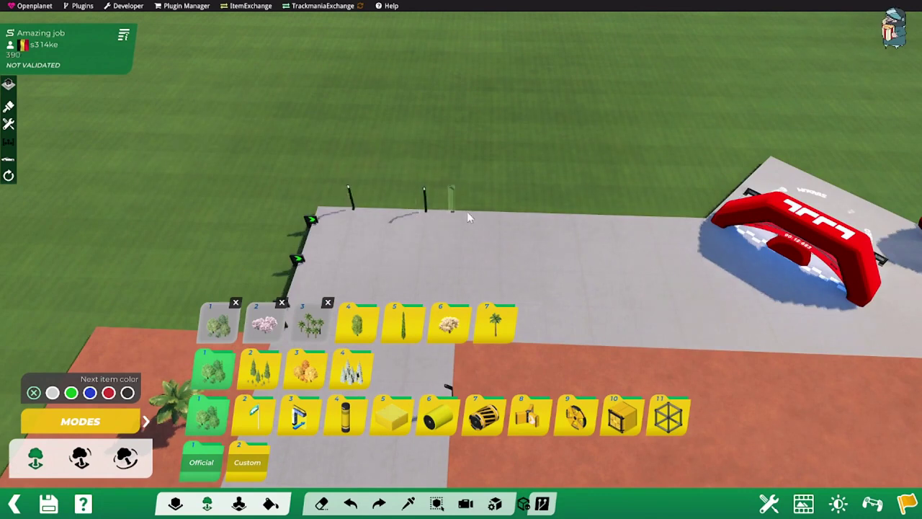
{"action": "left_click", "coordinate": [498, 212]}
{"action": "left_click", "coordinate": [579, 215]}
{"action": "left_click", "coordinate": [646, 223]}
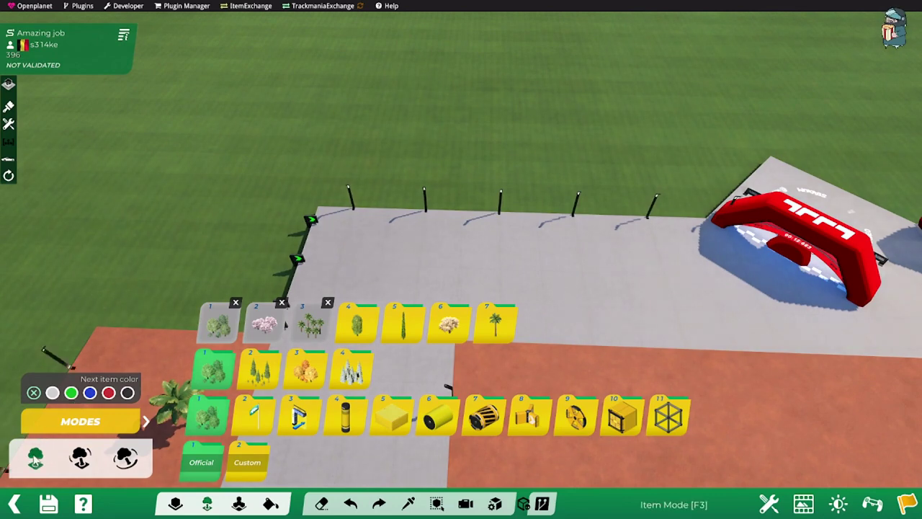
Step: Switch to the second item placement mode and set two lamp posts close together on the path's inner edge near the Finish
{"action": "left_click", "coordinate": [81, 456]}
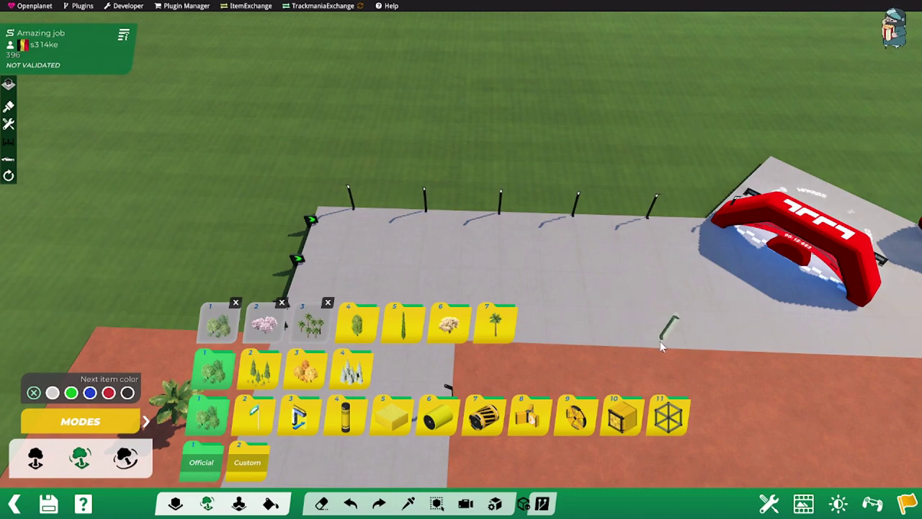
{"action": "left_click", "coordinate": [726, 345]}
{"action": "left_click", "coordinate": [748, 345]}
{"action": "right_click_drag", "start_coordinate": [660, 346], "coordinate": [776, 337], "text": "alt"}
Step: Switch to the third item placement mode and place a tilted lamp post on the path in front of the Finish
{"action": "left_click", "coordinate": [125, 458]}
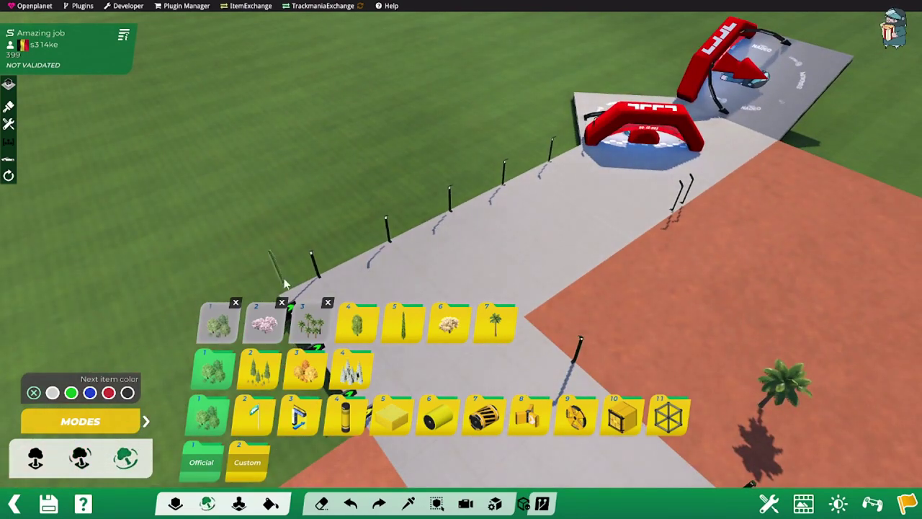
{"action": "scroll", "coordinate": [567, 286], "scroll_direction": "up", "scroll_amount": 1}
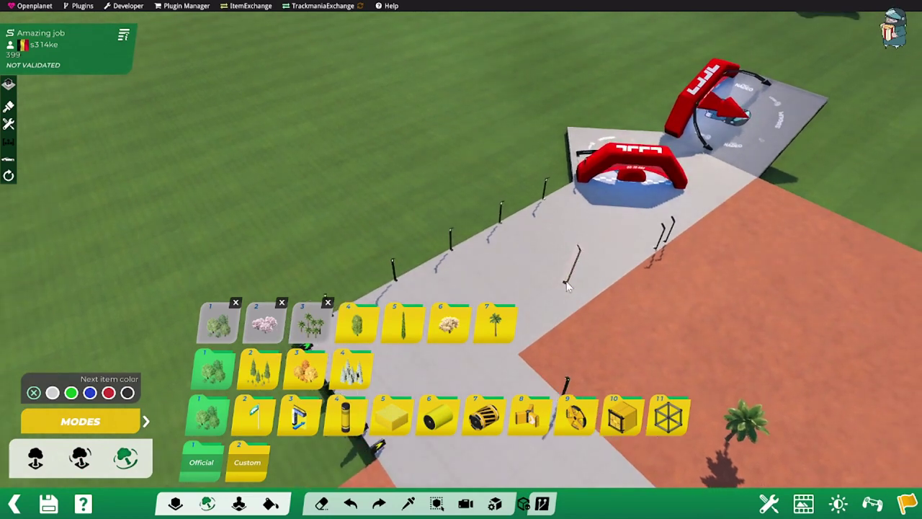
{"action": "scroll", "coordinate": [579, 242], "scroll_direction": "down", "scroll_amount": 1}
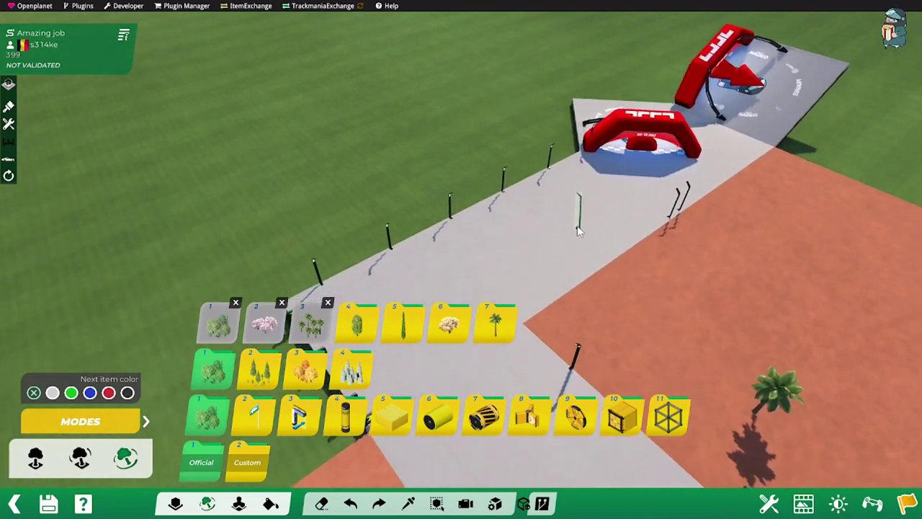
{"action": "right_click_drag", "start_coordinate": [574, 216], "coordinate": [665, 224]}
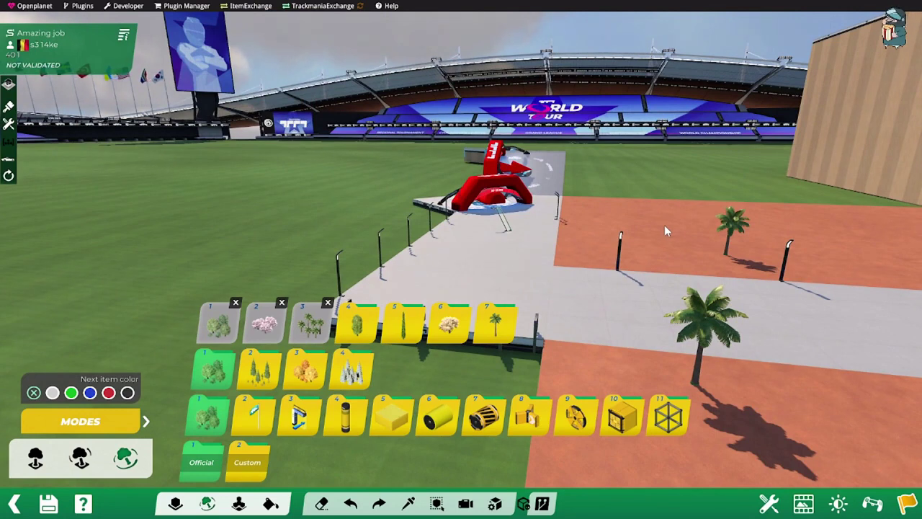
Step: Select the pink blossom tree and rotate it upright on the path beside the inner corner lamp post
{"action": "left_click", "coordinate": [448, 324]}
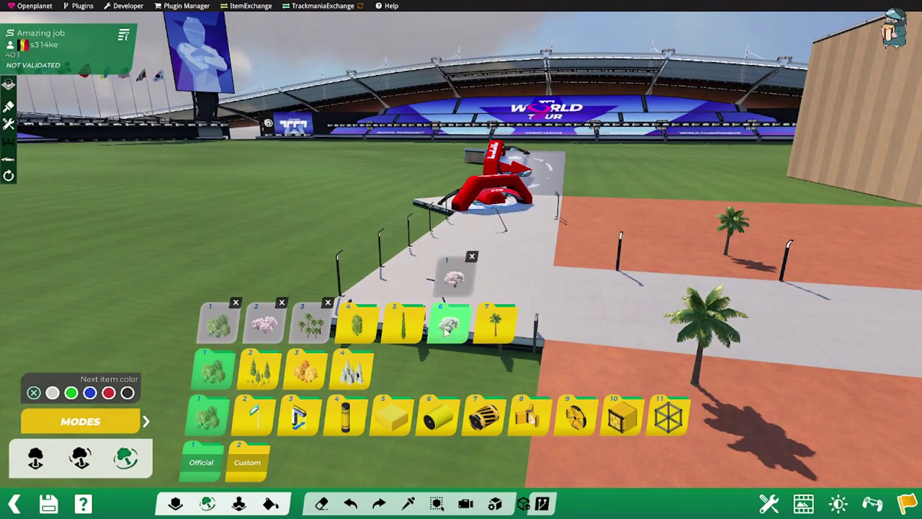
{"action": "left_click", "coordinate": [455, 280]}
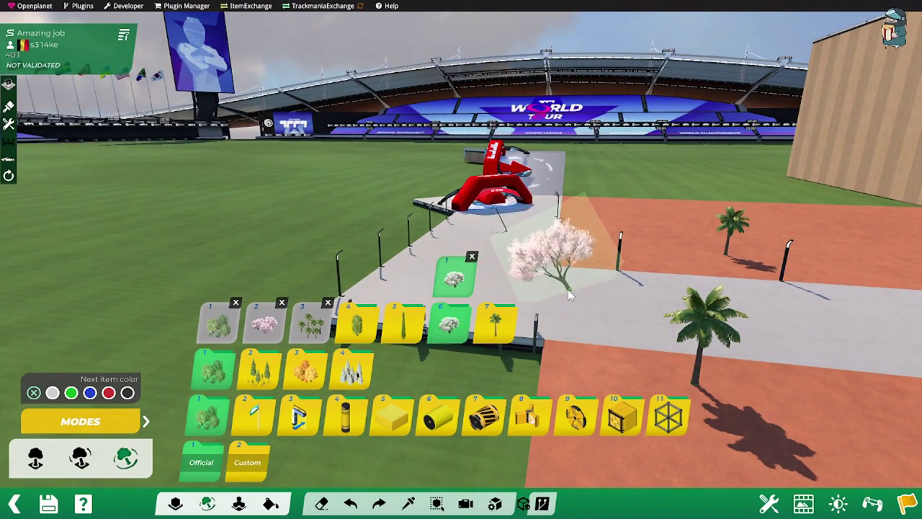
{"action": "key", "text": "Right"}
{"action": "key", "text": "Right"}
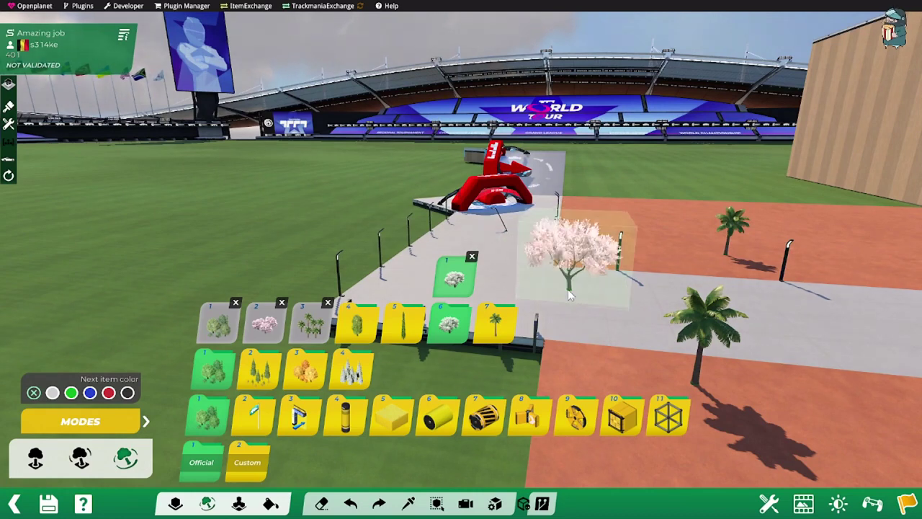
{"action": "left_click", "coordinate": [569, 289]}
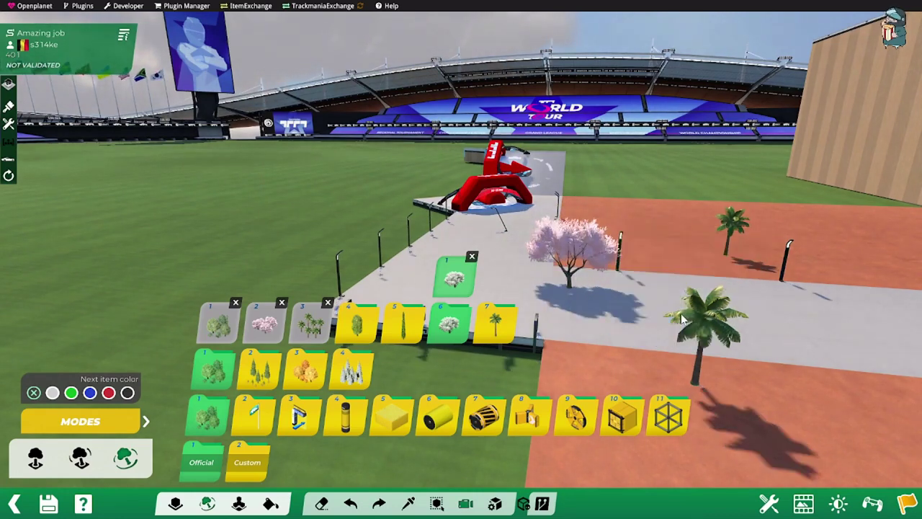
Step: Examine the blossom tree and the surrounding path decorations up close from several angles
{"action": "scroll", "coordinate": [683, 319], "scroll_direction": "up", "scroll_amount": 3, "text": "alt"}
{"action": "left_click_drag", "start_coordinate": [683, 320], "coordinate": [559, 321], "text": "alt"}
{"action": "right_click_drag", "start_coordinate": [556, 315], "coordinate": [705, 300]}
{"action": "scroll", "coordinate": [705, 299], "scroll_direction": "up", "scroll_amount": 3}
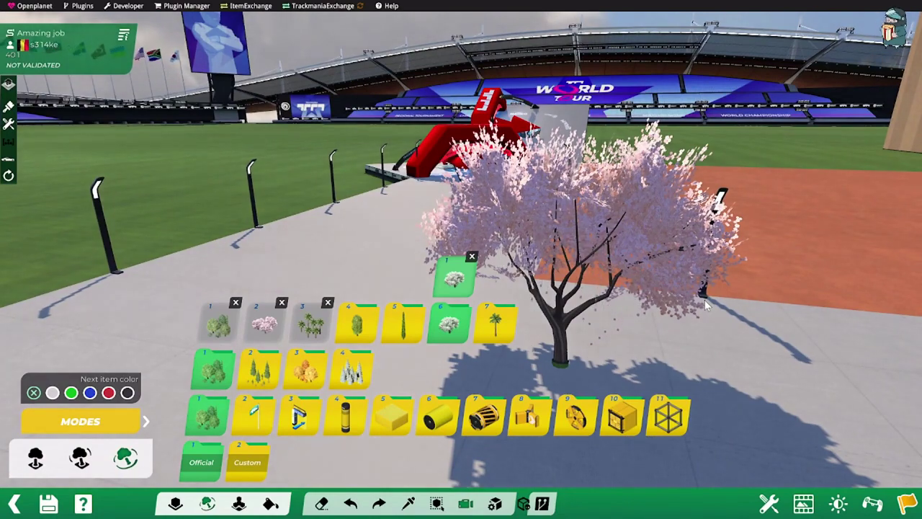
{"action": "right_click_drag", "start_coordinate": [692, 291], "coordinate": [688, 301], "text": "alt"}
{"action": "scroll", "coordinate": [597, 317], "scroll_direction": "down", "scroll_amount": 2}
{"action": "right_click_drag", "start_coordinate": [599, 304], "coordinate": [596, 308], "text": "alt"}
{"action": "scroll", "coordinate": [595, 310], "scroll_direction": "up", "scroll_amount": 5}
{"action": "scroll", "coordinate": [591, 323], "scroll_direction": "down", "scroll_amount": 1}
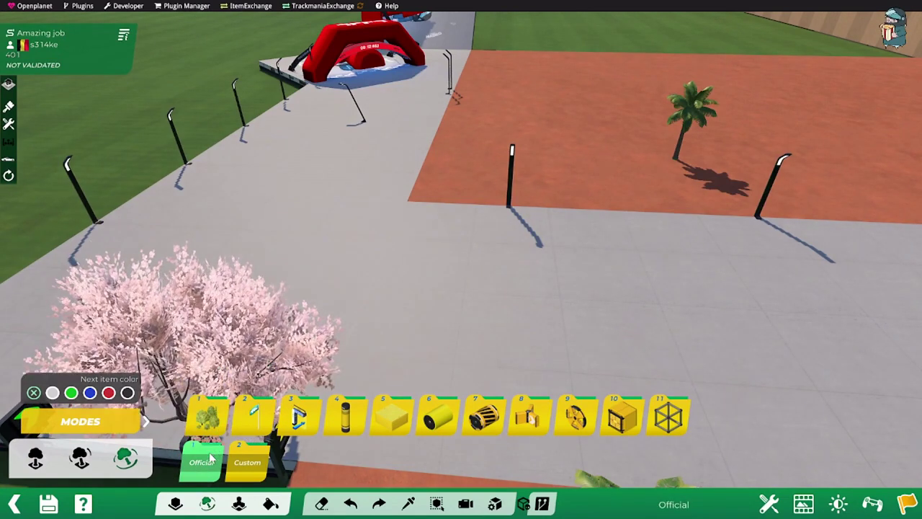
Step: Browse the custom item folders, including YorshSupporters, Village, the coloured Tree_Set variants and Semi Circle Ramp Set
{"action": "left_click", "coordinate": [249, 462]}
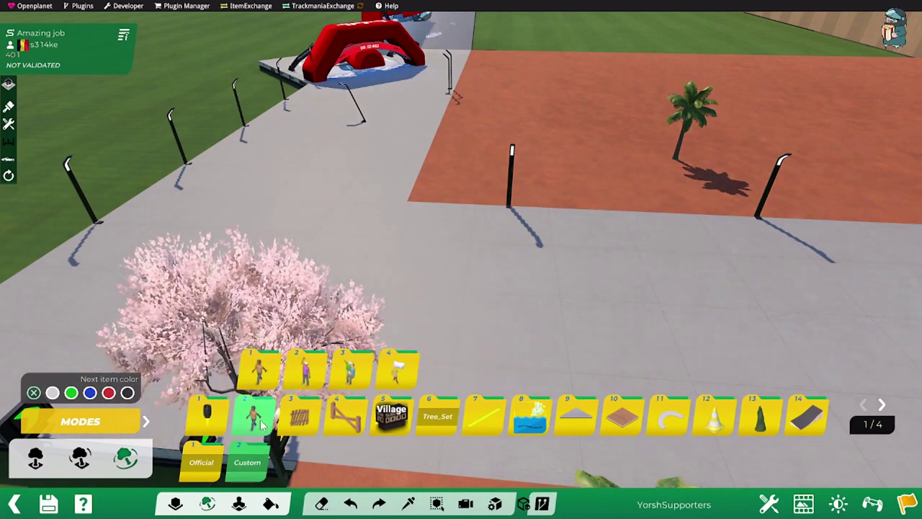
{"action": "mouse_move", "coordinate": [336, 421]}
{"action": "mouse_move", "coordinate": [383, 419]}
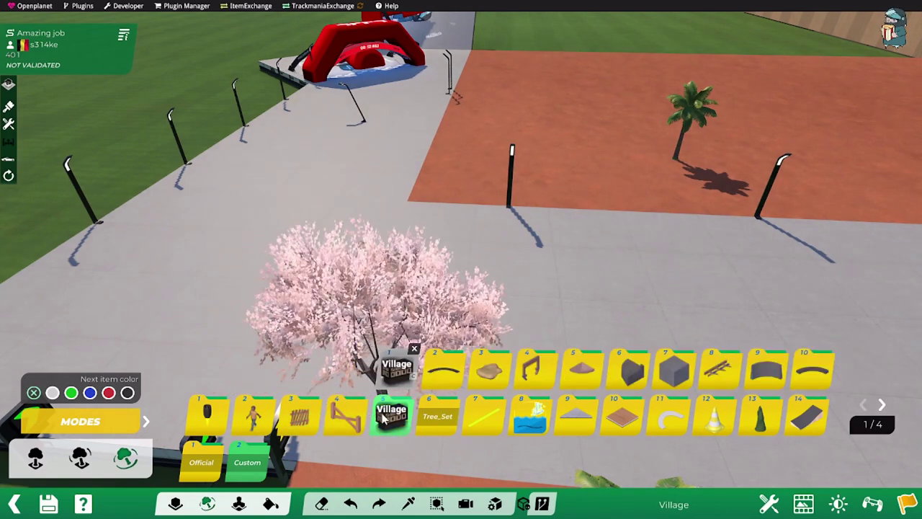
{"action": "mouse_move", "coordinate": [438, 416]}
{"action": "mouse_move", "coordinate": [443, 370]}
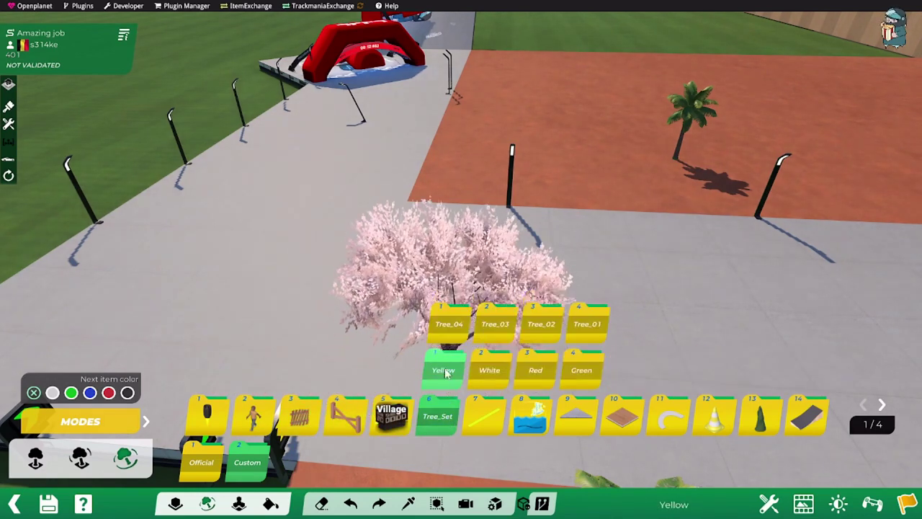
{"action": "mouse_move", "coordinate": [449, 324]}
{"action": "mouse_move", "coordinate": [577, 325]}
{"action": "mouse_move", "coordinate": [560, 423]}
{"action": "mouse_move", "coordinate": [667, 422]}
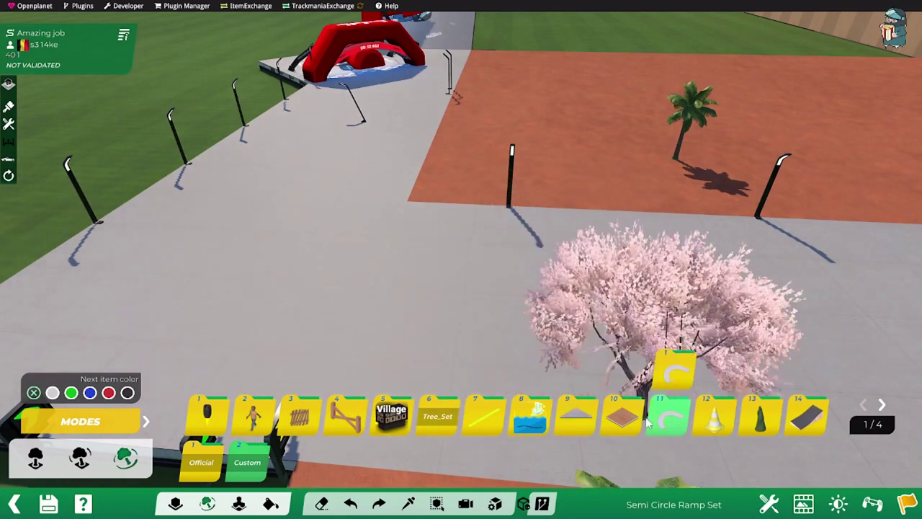
Step: Examine the whole decorated map from above, from the palm-lined path to the red arches and the large wooden tunnel
{"action": "scroll", "coordinate": [516, 342], "scroll_direction": "down", "scroll_amount": 3, "text": "alt"}
{"action": "scroll", "coordinate": [516, 339], "scroll_direction": "down", "scroll_amount": 4, "text": "alt"}
{"action": "left_click_drag", "start_coordinate": [625, 328], "coordinate": [411, 273], "text": "alt"}
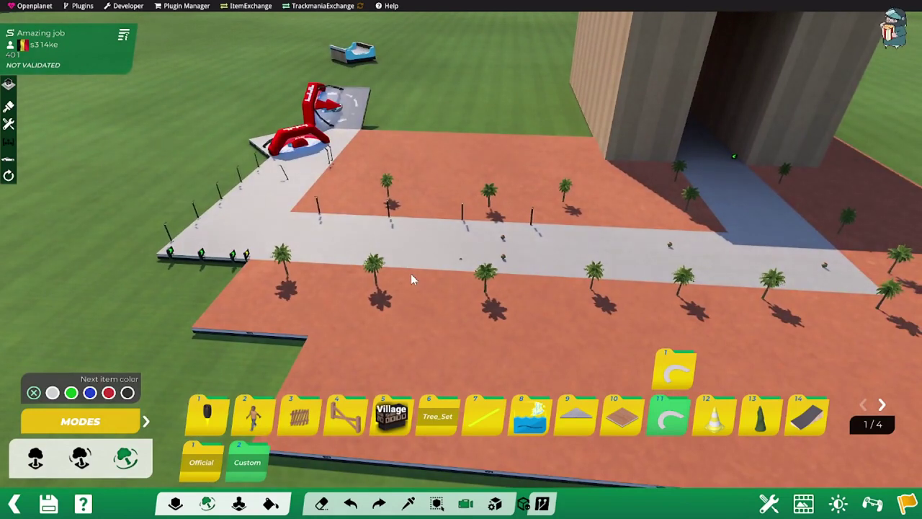
{"action": "scroll", "coordinate": [474, 221], "scroll_direction": "down", "scroll_amount": 2}
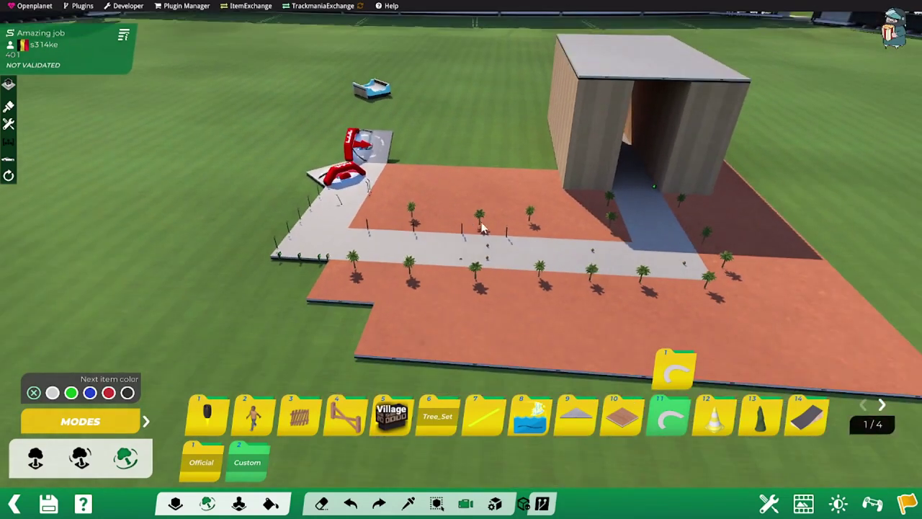
{"action": "scroll", "coordinate": [488, 234], "scroll_direction": "up", "scroll_amount": 3}
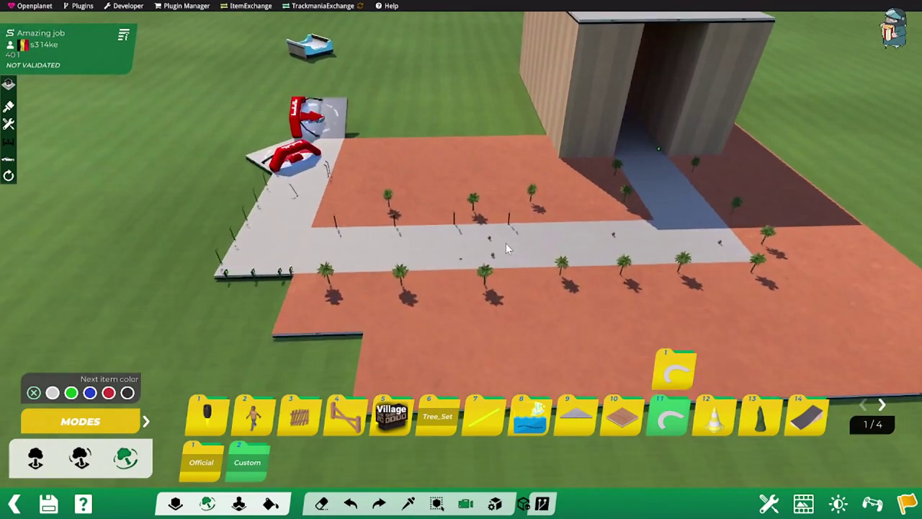
{"action": "scroll", "coordinate": [477, 262], "scroll_direction": "down", "scroll_amount": 2}
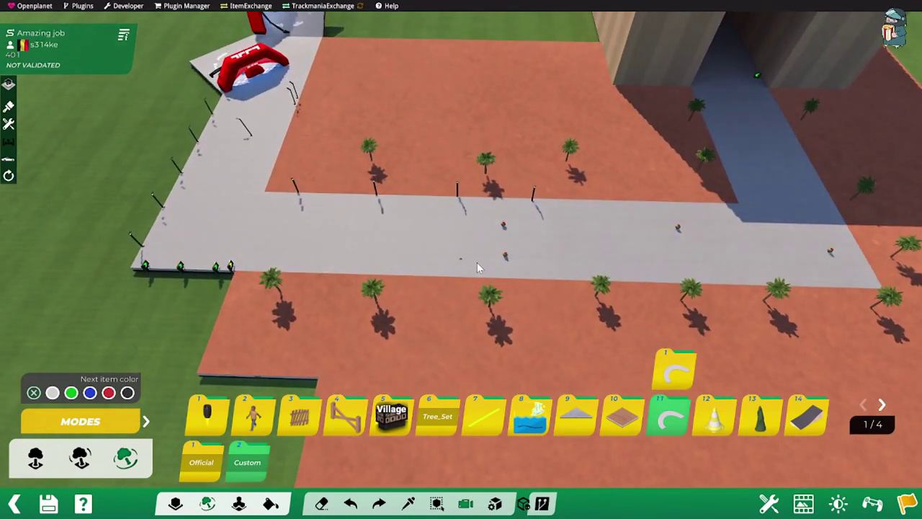
{"action": "scroll", "coordinate": [477, 262], "scroll_direction": "up", "scroll_amount": 3}
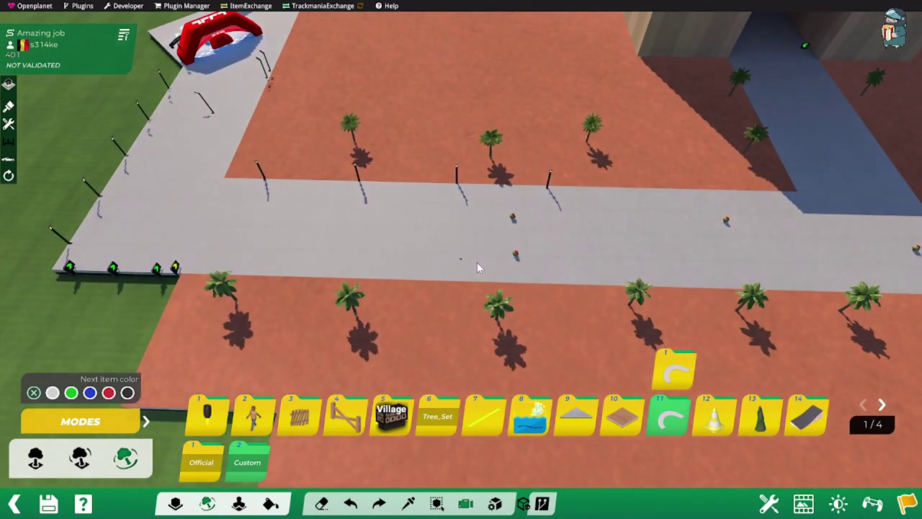
{"action": "right_click_drag", "start_coordinate": [501, 305], "coordinate": [507, 290], "text": "alt"}
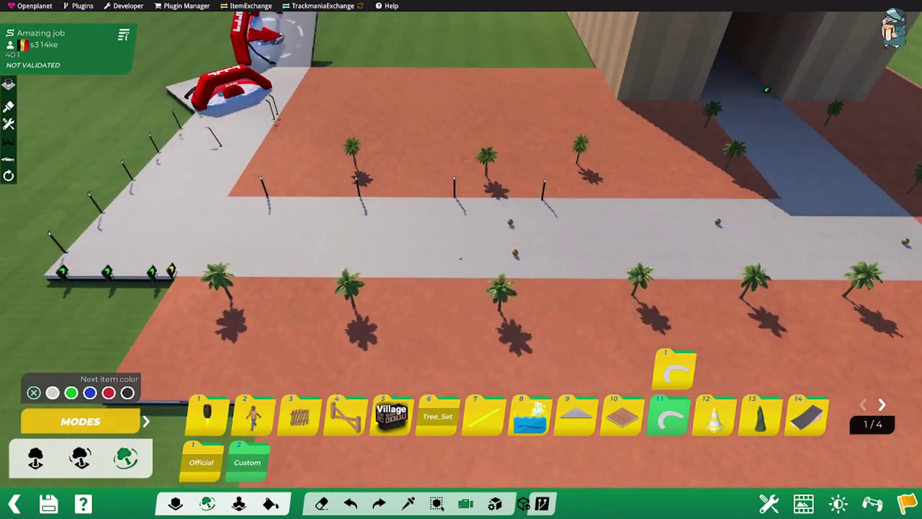
{"action": "scroll", "coordinate": [460, 257], "scroll_direction": "up", "scroll_amount": 2}
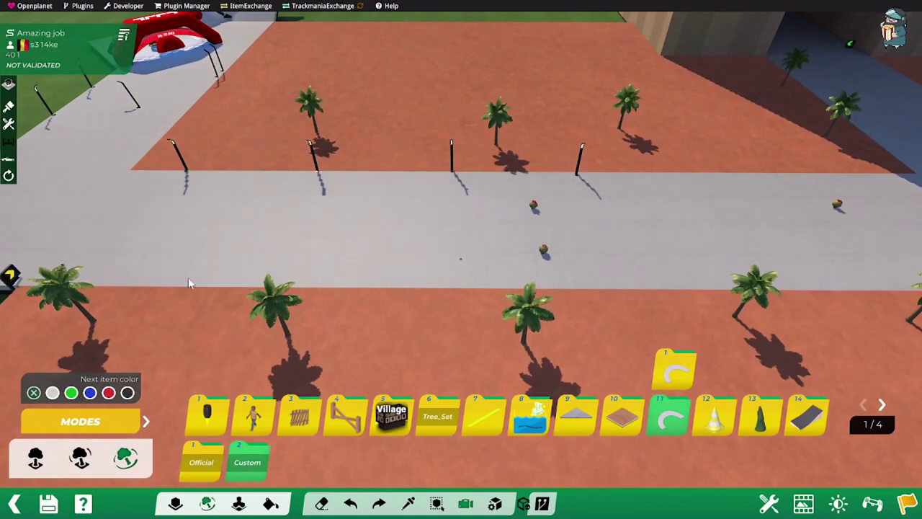
{"action": "scroll", "coordinate": [247, 279], "scroll_direction": "down", "scroll_amount": 5}
{"action": "scroll", "coordinate": [457, 292], "scroll_direction": "down", "scroll_amount": 2}
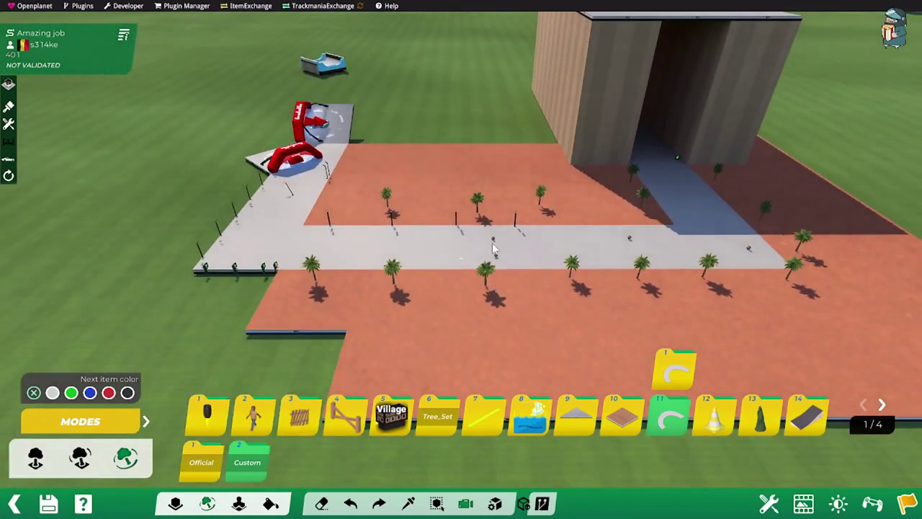
{"action": "scroll", "coordinate": [487, 252], "scroll_direction": "down", "scroll_amount": 3}
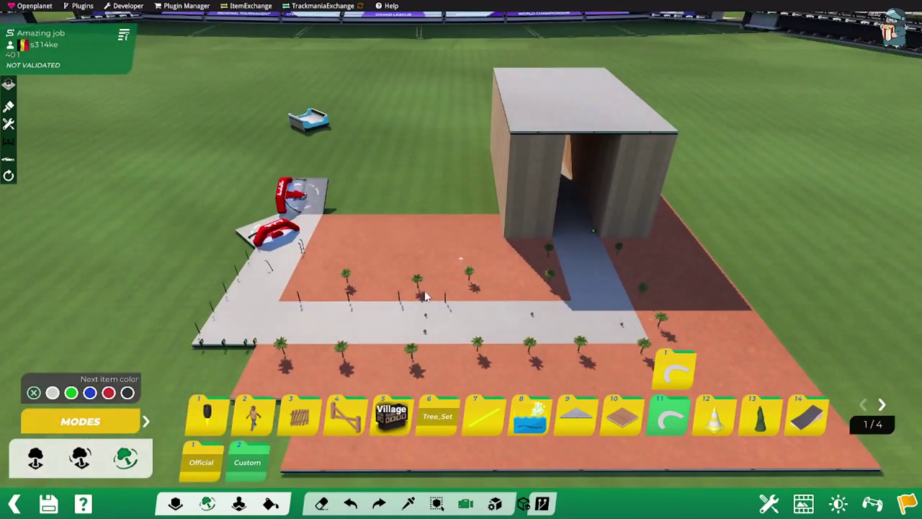
{"action": "right_click_drag", "start_coordinate": [425, 296], "coordinate": [426, 291], "text": "alt"}
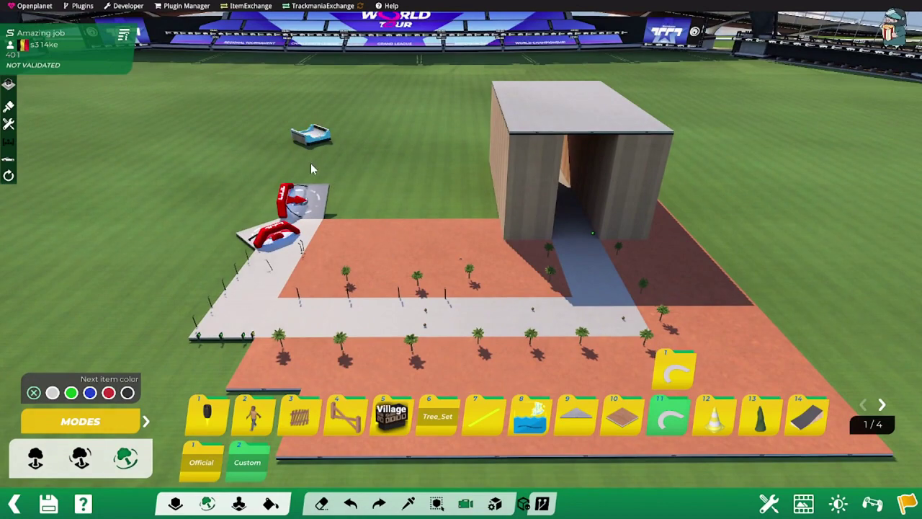
{"action": "scroll", "coordinate": [311, 163], "scroll_direction": "up", "scroll_amount": 3}
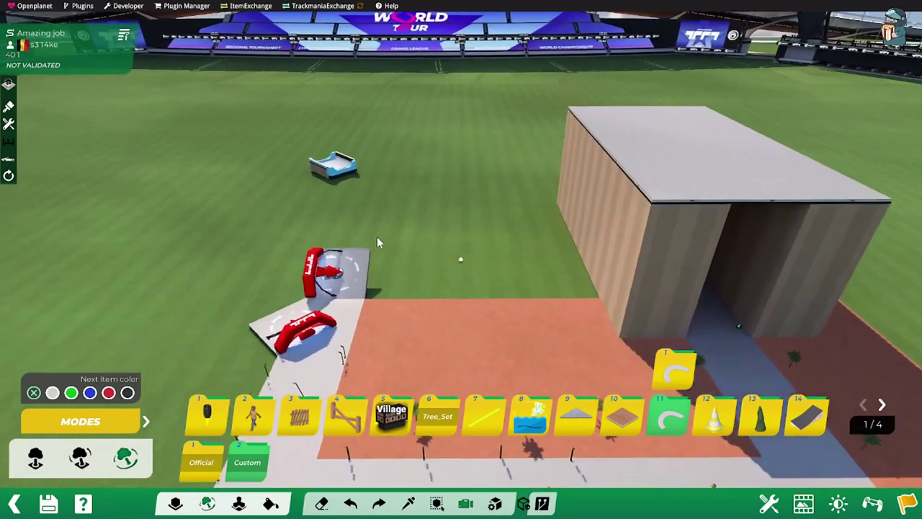
{"action": "left_click_drag", "start_coordinate": [377, 237], "coordinate": [405, 234], "text": "alt"}
{"action": "right_click_drag", "start_coordinate": [405, 233], "coordinate": [408, 226], "text": "alt"}
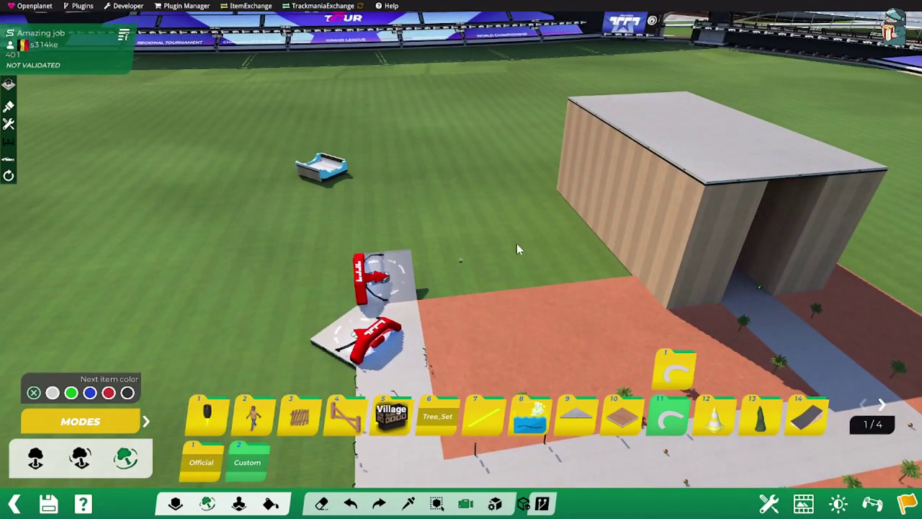
Step: Switch to block mode and look through the ice road block folders, including the slope, banked, checkpoint and special variants
{"action": "left_click", "coordinate": [208, 506]}
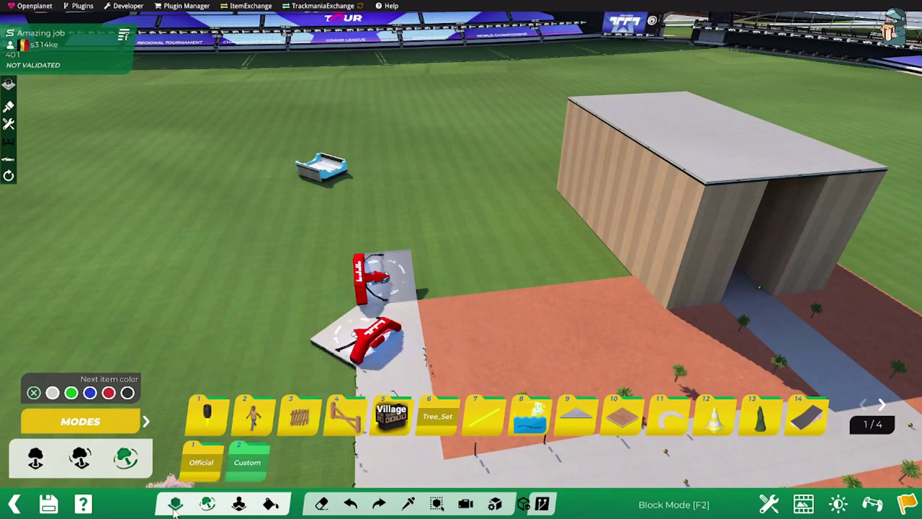
{"action": "left_click", "coordinate": [175, 504]}
{"action": "left_click", "coordinate": [338, 465]}
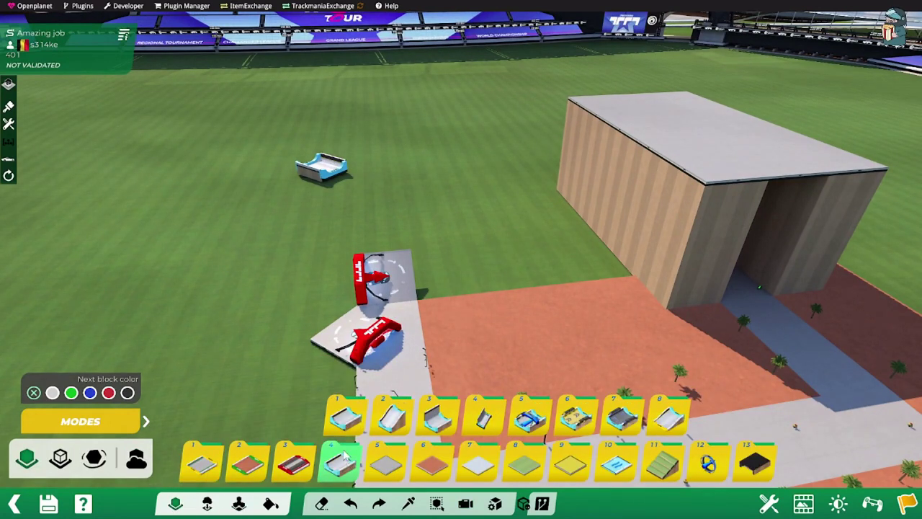
{"action": "mouse_move", "coordinate": [436, 385]}
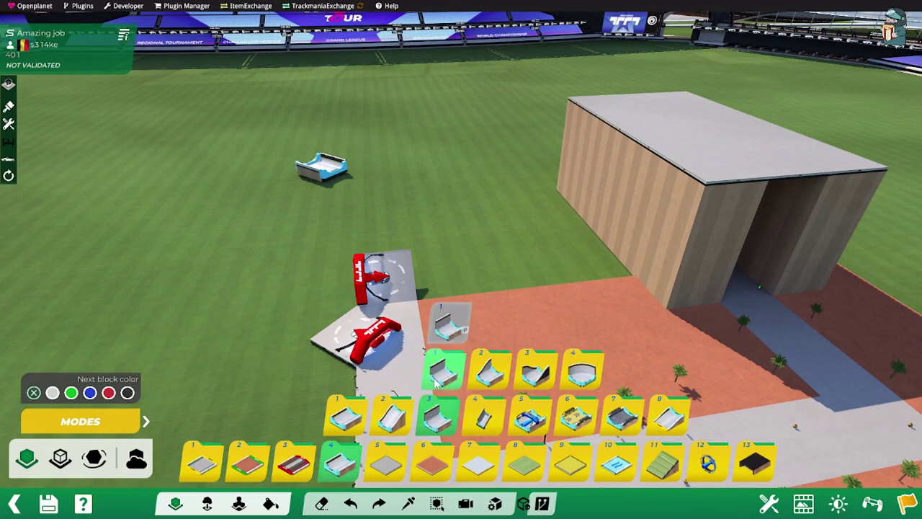
{"action": "mouse_move", "coordinate": [576, 423]}
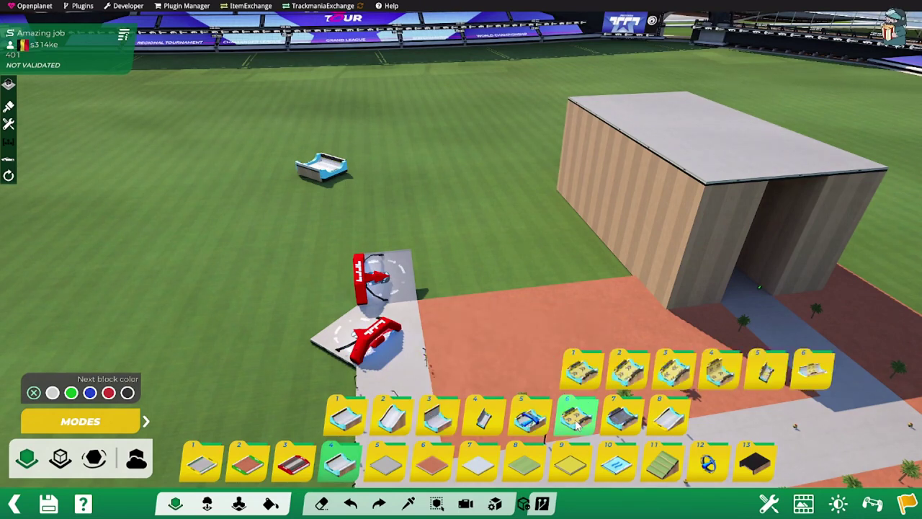
{"action": "mouse_move", "coordinate": [488, 422]}
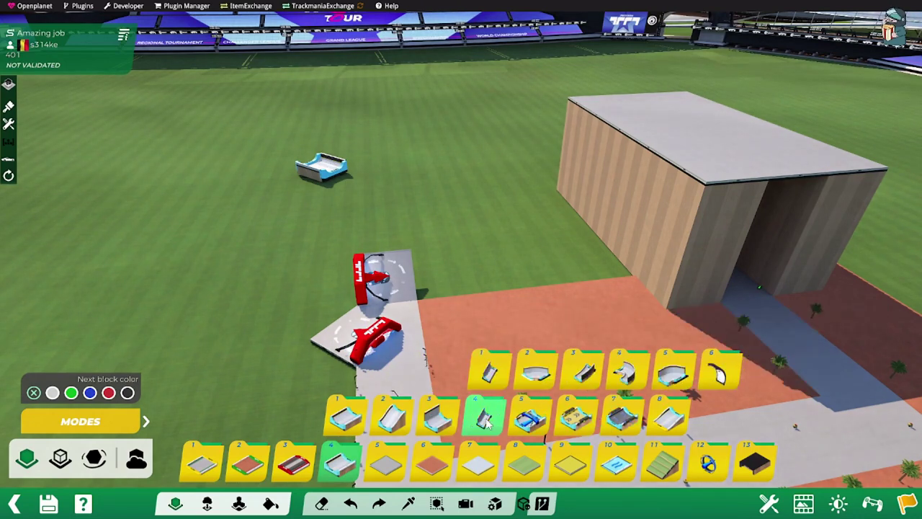
{"action": "mouse_move", "coordinate": [532, 418]}
{"action": "mouse_move", "coordinate": [535, 376]}
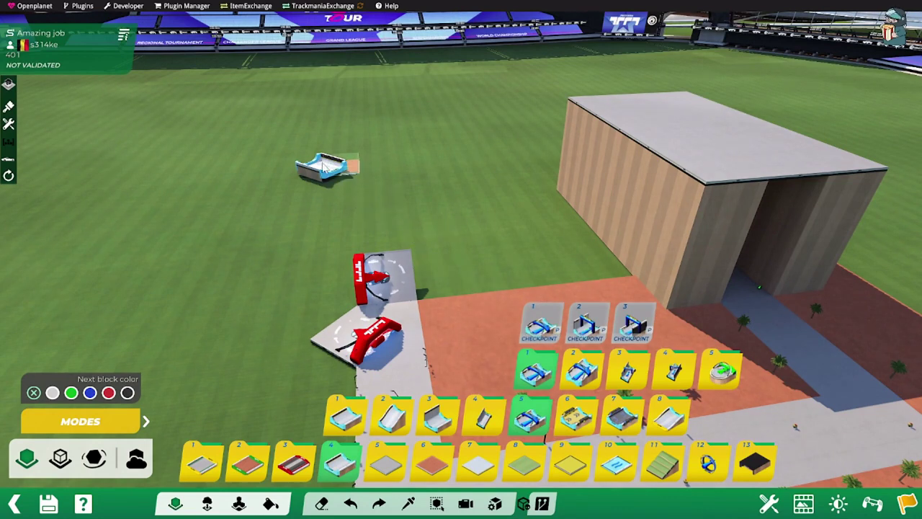
Step: Copy the isolated blue-edged ice road block on the grass so it becomes the current block
{"action": "left_click", "coordinate": [325, 165]}
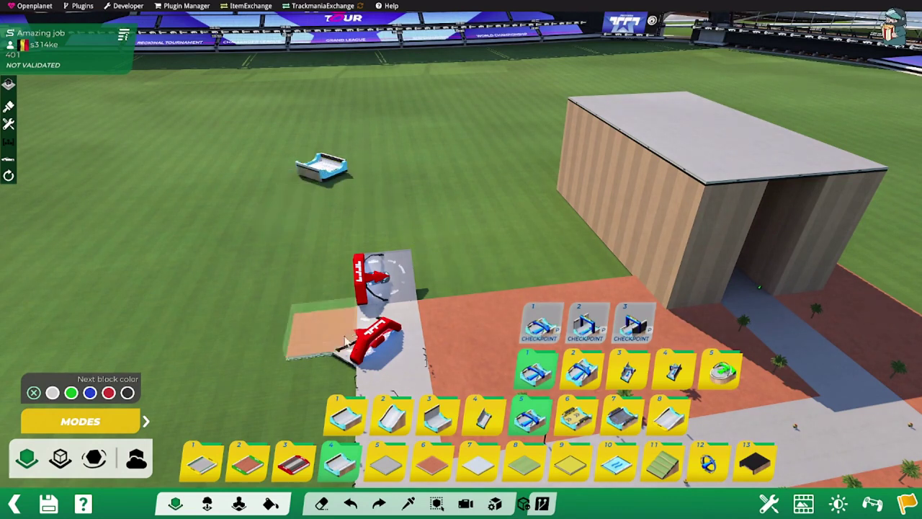
{"action": "left_click", "coordinate": [409, 503]}
{"action": "left_click", "coordinate": [392, 274]}
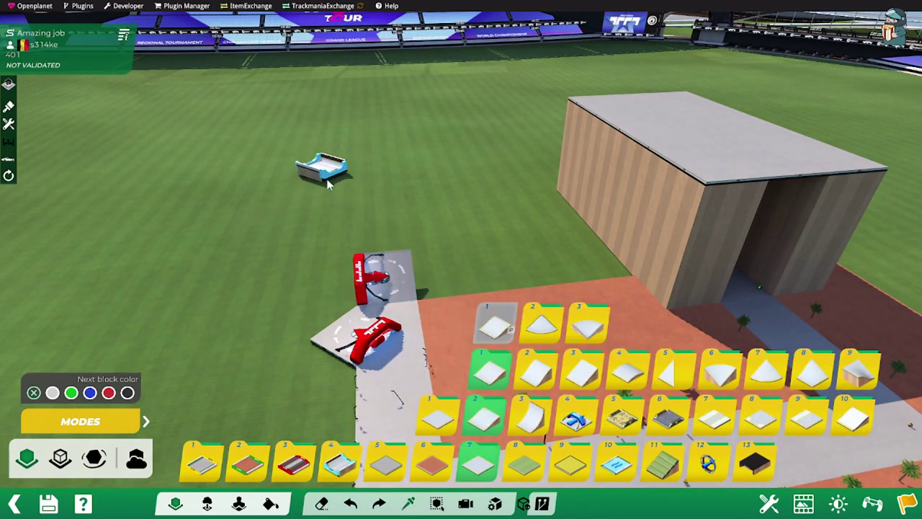
{"action": "left_click", "coordinate": [327, 177], "text": "ctrl"}
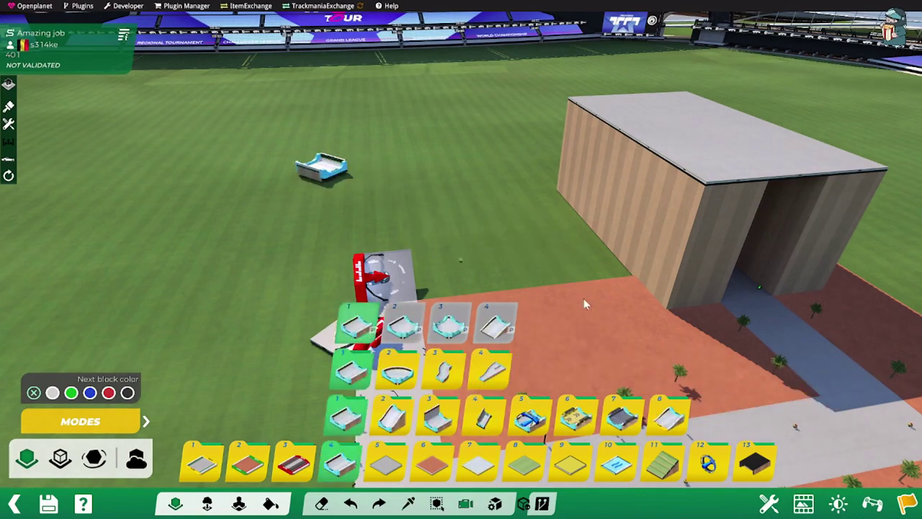
Step: Place a straight ice road piece and the fourth variant in line so they meet the dirt platform's notched corner
{"action": "left_click_drag", "start_coordinate": [586, 304], "coordinate": [509, 237], "text": "alt"}
{"action": "scroll", "coordinate": [510, 232], "scroll_direction": "down", "scroll_amount": 2, "text": "alt"}
{"action": "right_click_drag", "start_coordinate": [515, 220], "coordinate": [466, 235], "text": "alt"}
{"action": "left_click_drag", "start_coordinate": [466, 235], "coordinate": [320, 203], "text": "alt"}
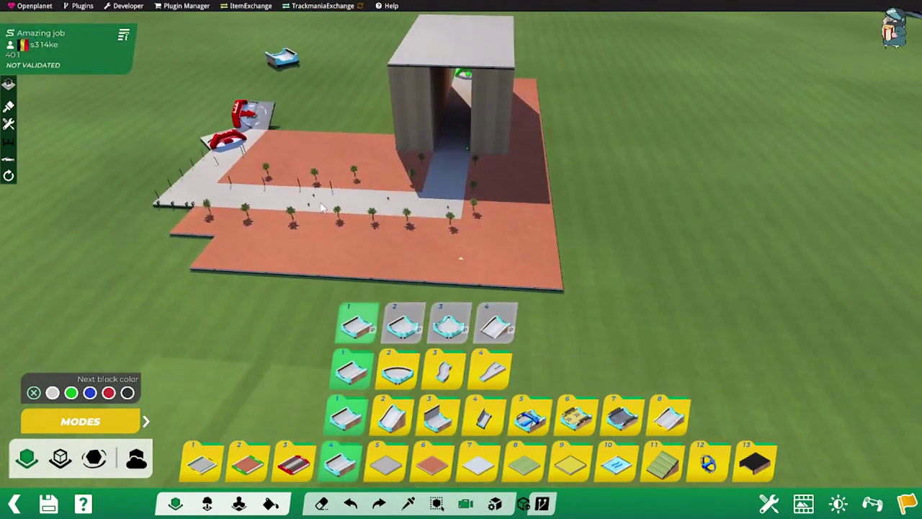
{"action": "left_click", "coordinate": [172, 245]}
{"action": "key", "text": "4"}
{"action": "left_click", "coordinate": [209, 250]}
{"action": "mouse_move", "coordinate": [346, 253]}
{"action": "right_mouse_down", "text": "alt"}
{"action": "mouse_move", "coordinate": [430, 243]}
{"action": "mouse_move", "coordinate": [355, 260]}
{"action": "right_mouse_up", "text": "alt"}
{"action": "scroll", "coordinate": [430, 243], "scroll_direction": "up", "scroll_amount": 2, "text": "alt"}
{"action": "scroll", "coordinate": [429, 243], "scroll_direction": "down", "scroll_amount": 2, "text": "alt"}
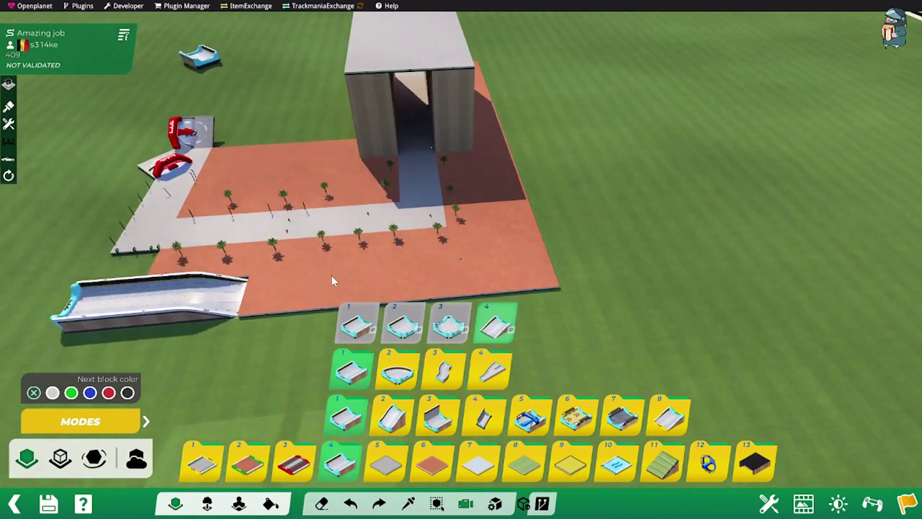
Step: Copy the existing dirt platform block and place one tile on the grass beside the far red arch
{"action": "scroll", "coordinate": [330, 269], "scroll_direction": "up", "scroll_amount": 3}
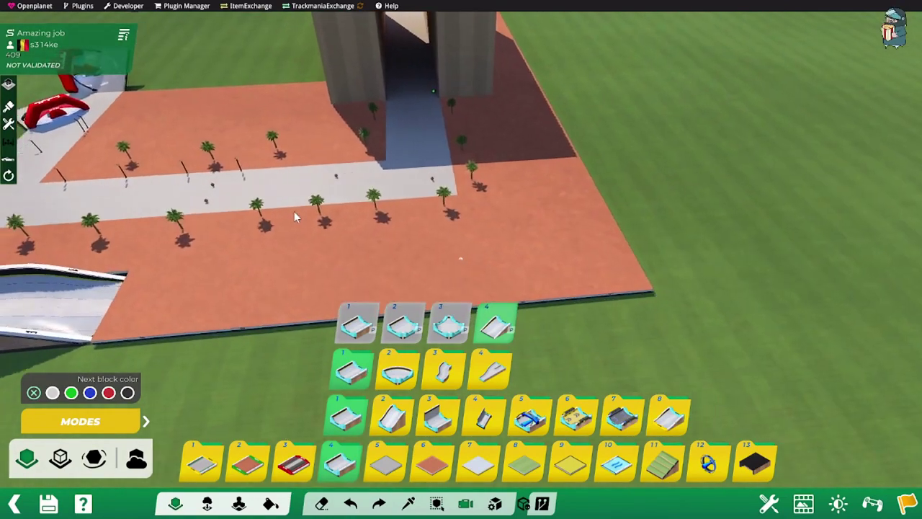
{"action": "left_click_drag", "start_coordinate": [294, 211], "coordinate": [546, 309], "text": "alt"}
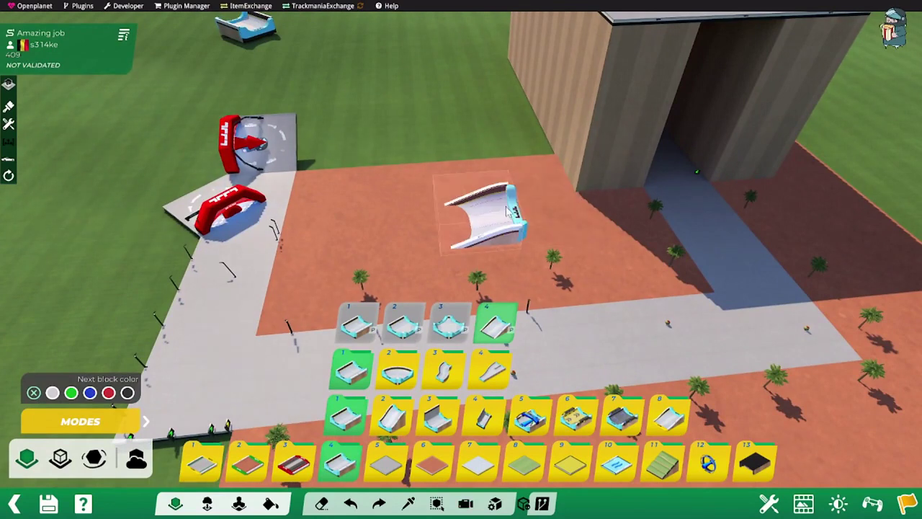
{"action": "key", "text": "ctrl"}
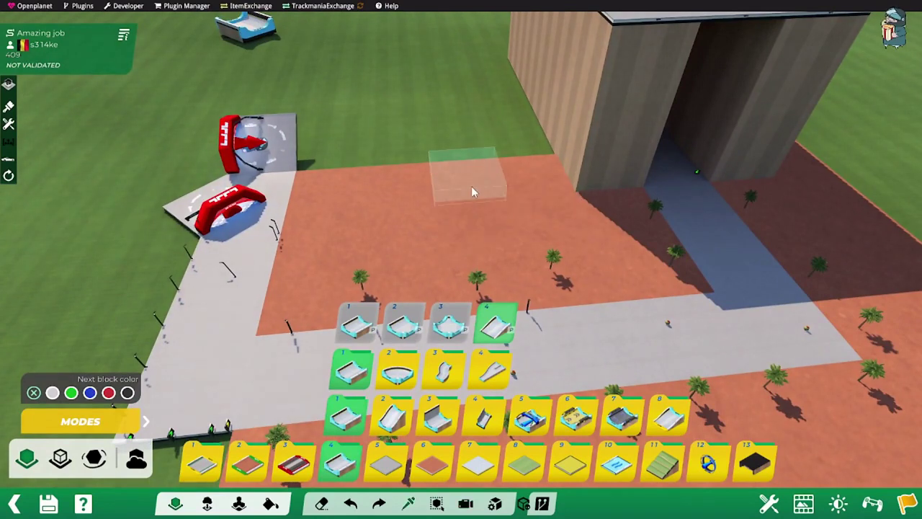
{"action": "left_click", "coordinate": [343, 227], "text": "ctrl"}
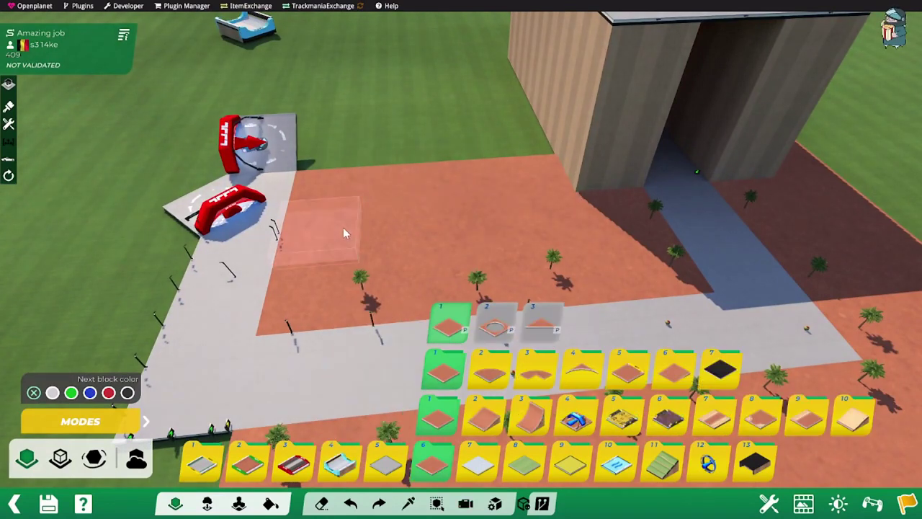
{"action": "left_click", "coordinate": [353, 147]}
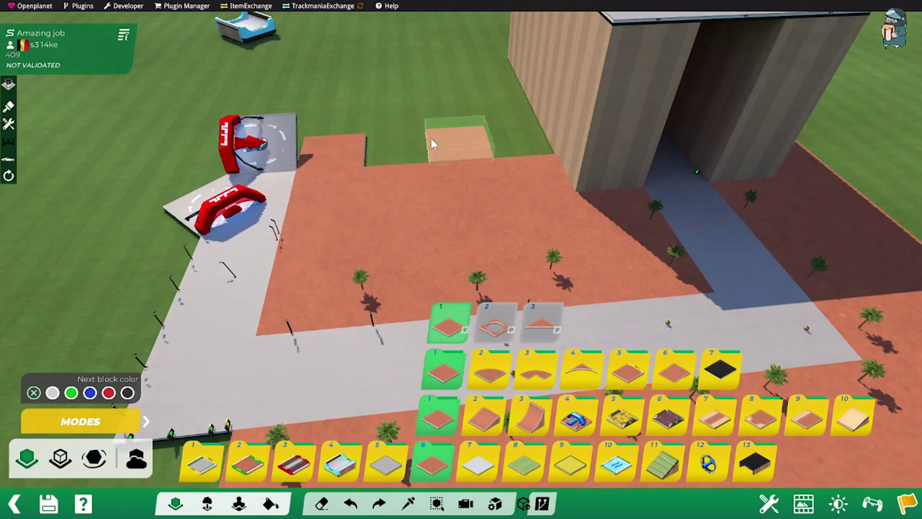
Step: Copy the grey path block to a tile adjoining the new dirt tile, and pick an existing palm tree as the current item
{"action": "left_click", "coordinate": [731, 312], "text": "ctrl"}
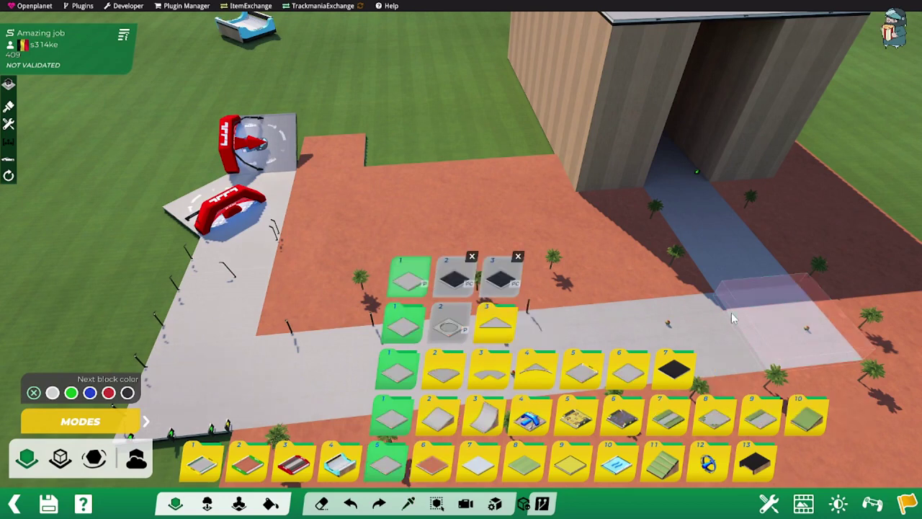
{"action": "left_click", "coordinate": [393, 147]}
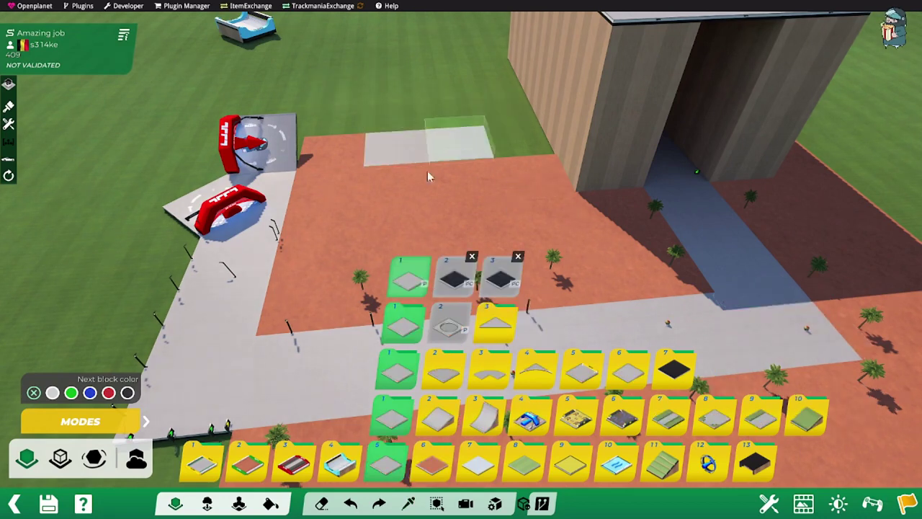
{"action": "left_click", "coordinate": [361, 275], "text": "ctrl"}
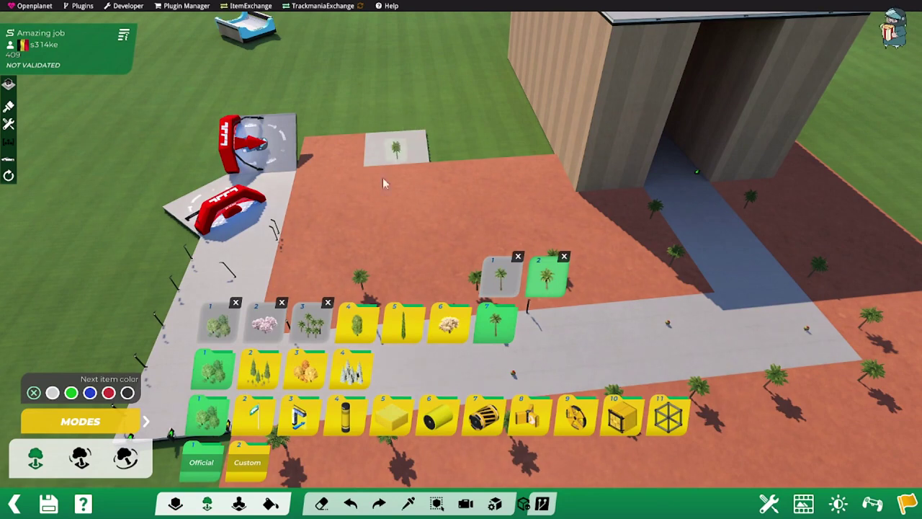
Step: Place a palm tree on the isolated grey tile and browse the official sign and lamp items
{"action": "left_click", "coordinate": [207, 504]}
{"action": "left_click", "coordinate": [253, 417]}
{"action": "left_click", "coordinate": [260, 370]}
{"action": "left_click", "coordinate": [406, 148]}
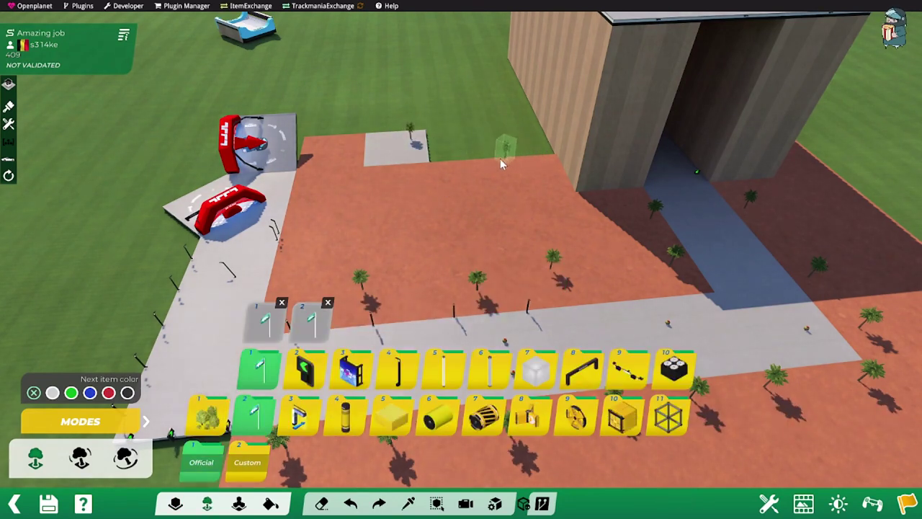
Step: Copy the existing dirt platform block and fill the grass around the grey palm tile's open sides with dirt tiles
{"action": "left_click", "coordinate": [315, 223], "text": "ctrl"}
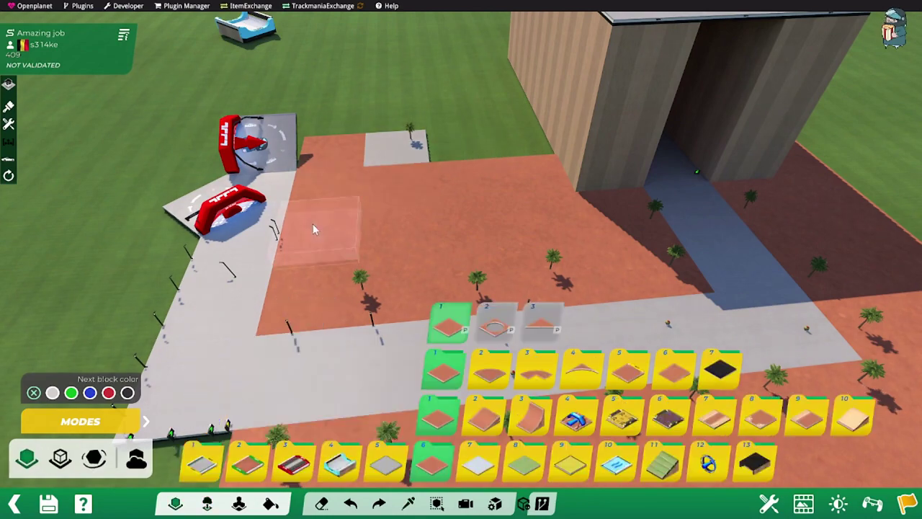
{"action": "left_click", "coordinate": [403, 127]}
{"action": "left_click", "coordinate": [444, 137]}
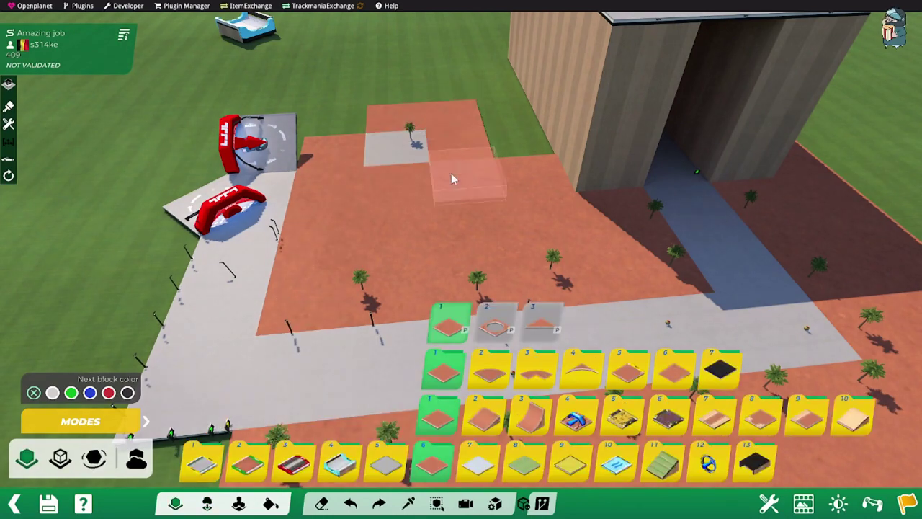
Step: Examine the palm tree tile and its new dirt surroundings up close, and survey the rest of the platform
{"action": "scroll", "coordinate": [453, 191], "scroll_direction": "up", "scroll_amount": 3, "text": "alt"}
{"action": "right_click_drag", "start_coordinate": [471, 171], "coordinate": [443, 175], "text": "alt"}
{"action": "left_click_drag", "start_coordinate": [442, 175], "coordinate": [414, 238], "text": "alt"}
{"action": "right_click_drag", "start_coordinate": [414, 237], "coordinate": [432, 252], "text": "alt"}
{"action": "scroll", "coordinate": [343, 208], "scroll_direction": "up", "scroll_amount": 2, "text": "alt"}
{"action": "scroll", "coordinate": [343, 212], "scroll_direction": "up", "scroll_amount": 3}
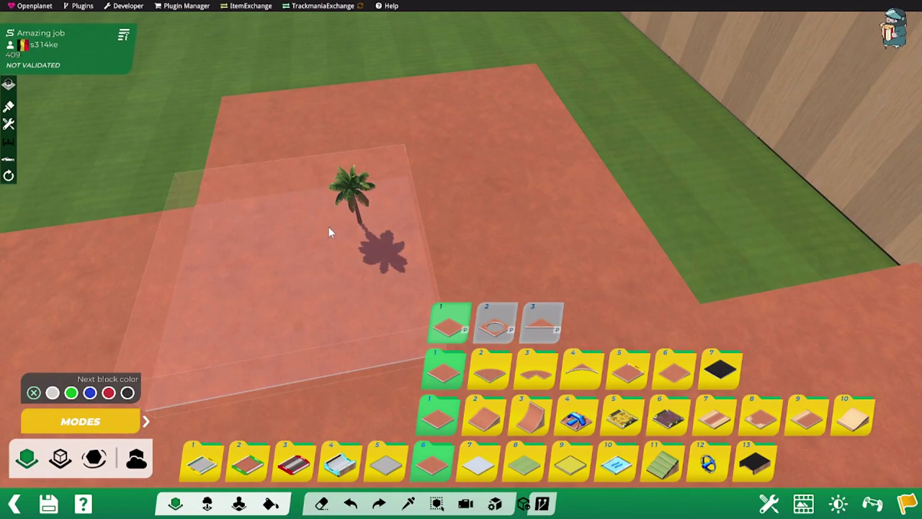
{"action": "scroll", "coordinate": [329, 227], "scroll_direction": "down", "scroll_amount": 5}
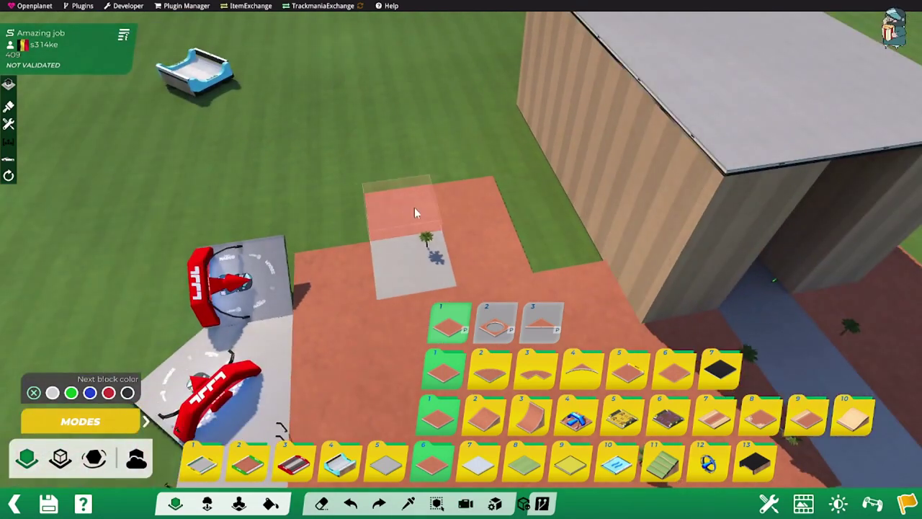
{"action": "left_click_drag", "start_coordinate": [370, 301], "coordinate": [283, 179], "text": "alt"}
{"action": "left_click_drag", "start_coordinate": [353, 246], "coordinate": [146, 245], "text": "alt"}
{"action": "scroll", "coordinate": [145, 245], "scroll_direction": "down", "scroll_amount": 1, "text": "alt"}
{"action": "right_click_drag", "start_coordinate": [193, 252], "coordinate": [280, 249]}
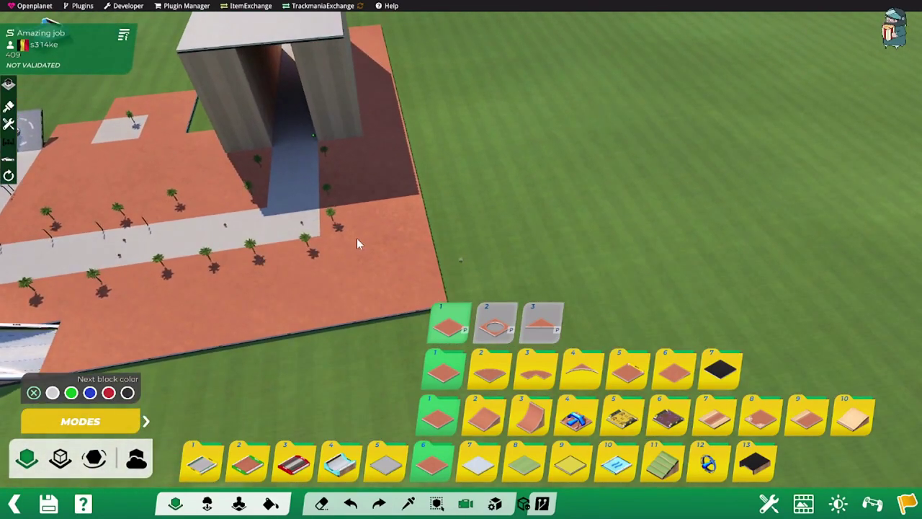
Step: Choose the third variant of the black-topped platform block and place it raised on the open grass beside the large building
{"action": "right_click_drag", "start_coordinate": [397, 247], "coordinate": [422, 192]}
{"action": "left_click", "coordinate": [524, 465]}
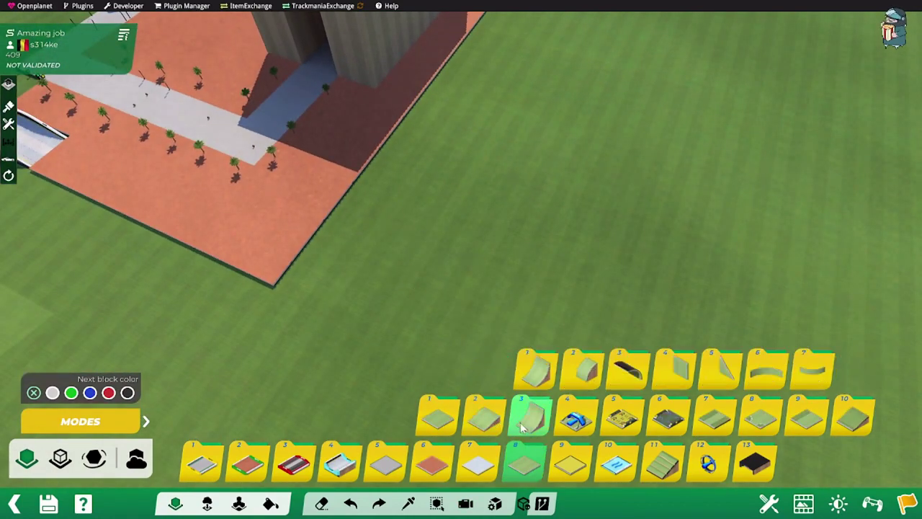
{"action": "left_click", "coordinate": [389, 467]}
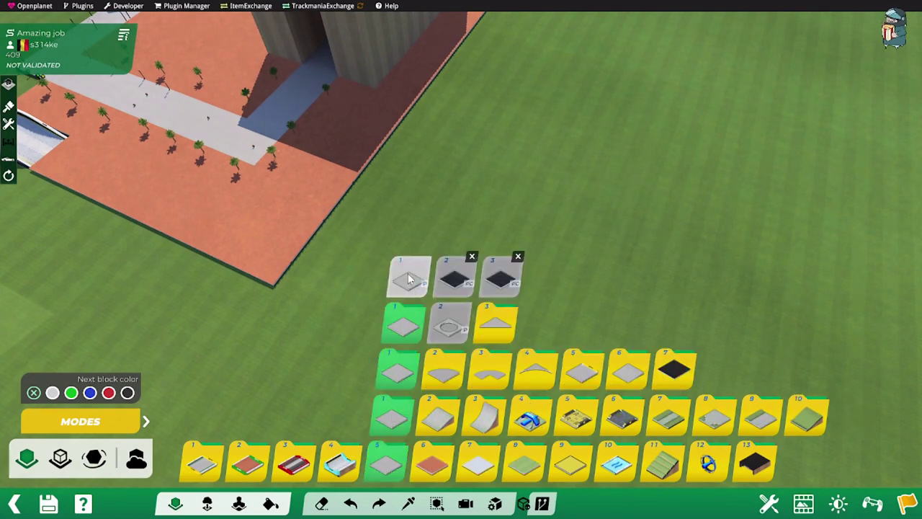
{"action": "left_click", "coordinate": [755, 465]}
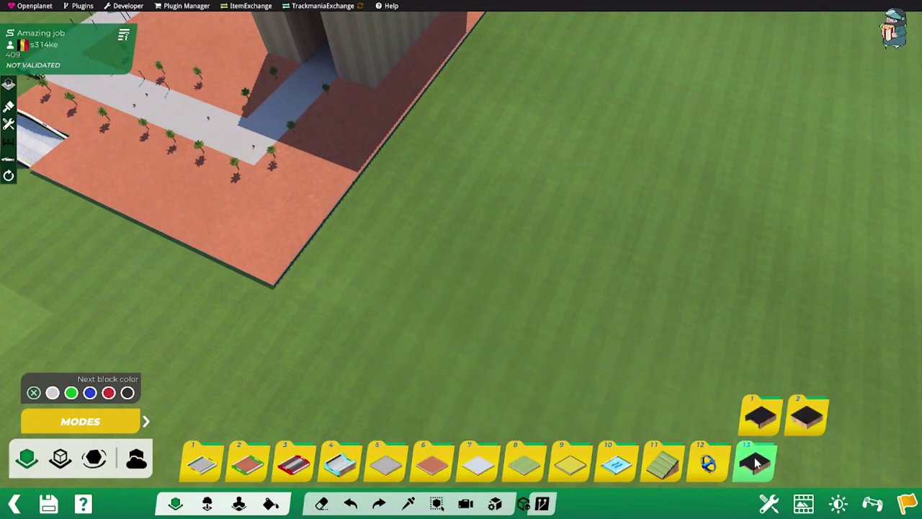
{"action": "mouse_move", "coordinate": [808, 418]}
{"action": "mouse_move", "coordinate": [624, 373]}
{"action": "mouse_move", "coordinate": [628, 328]}
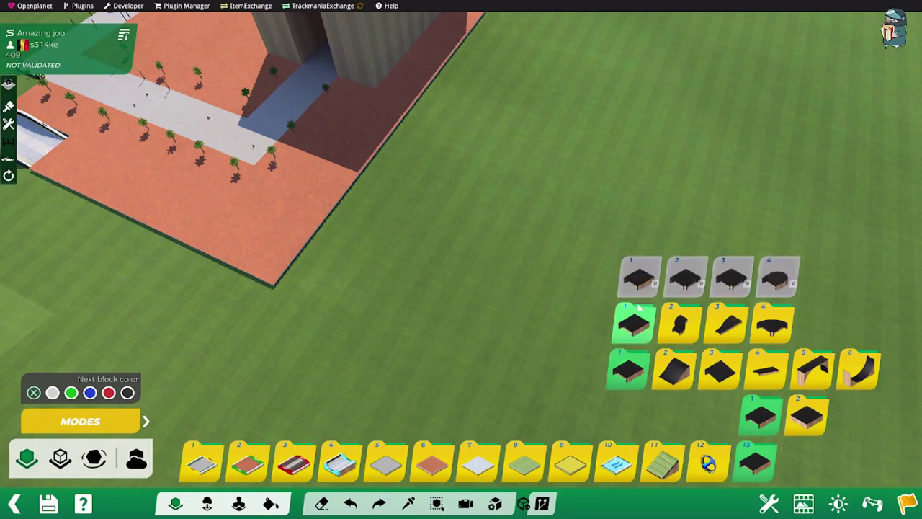
{"action": "left_click", "coordinate": [734, 283]}
{"action": "scroll", "coordinate": [524, 182], "scroll_direction": "down", "scroll_amount": 5}
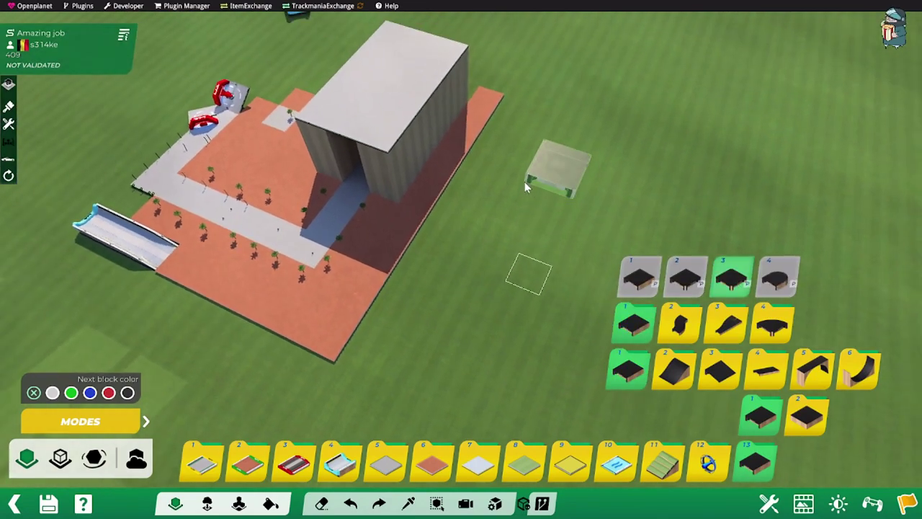
{"action": "left_click", "coordinate": [525, 181]}
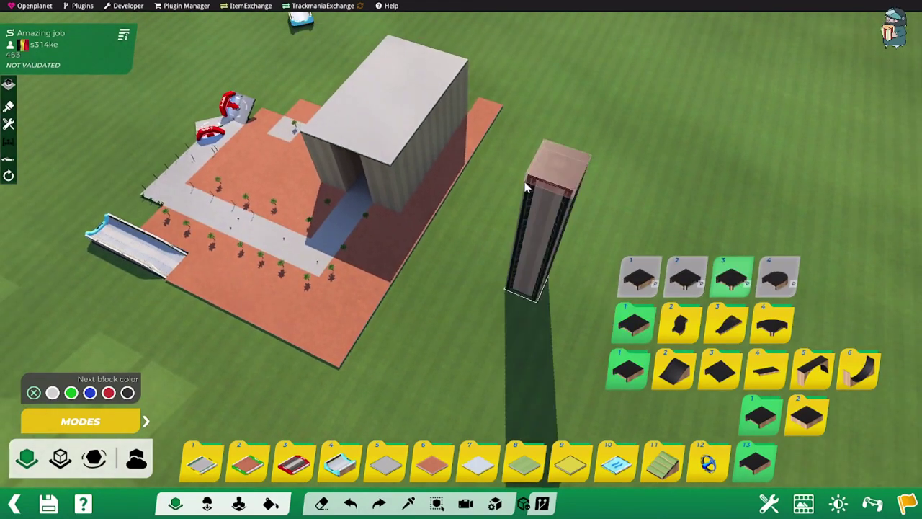
Step: Place white and green copies of the tall pillar block on one side of it and a blue copy on the other
{"action": "right_click_drag", "start_coordinate": [489, 245], "coordinate": [680, 209], "text": "alt"}
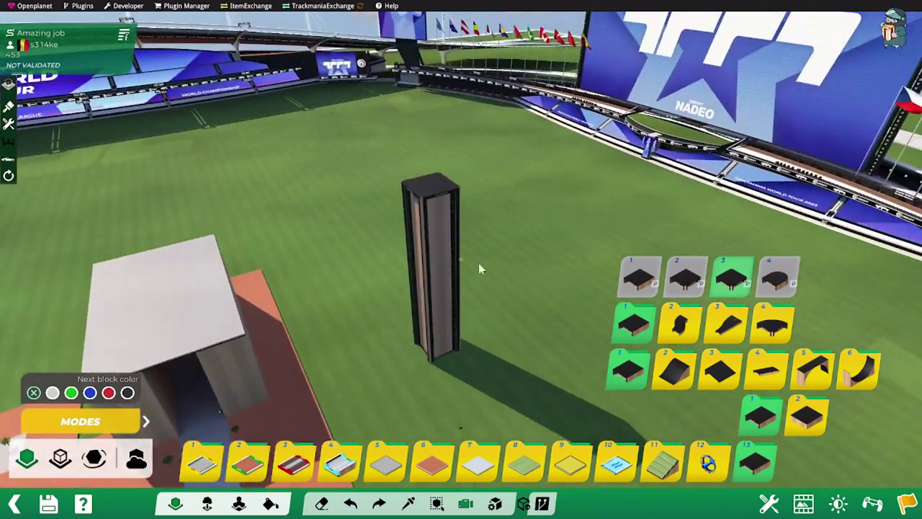
{"action": "right_click_drag", "start_coordinate": [462, 270], "coordinate": [493, 358], "text": "alt"}
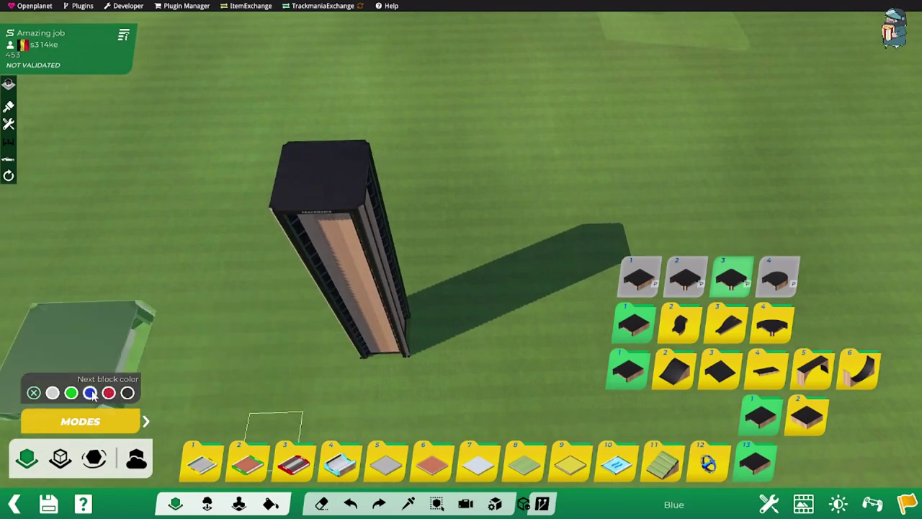
{"action": "left_click", "coordinate": [55, 395]}
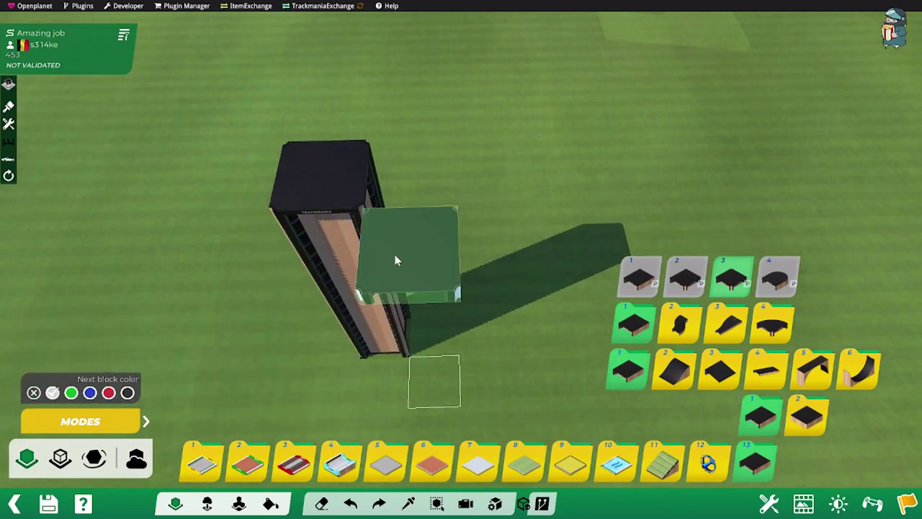
{"action": "left_click", "coordinate": [410, 184]}
{"action": "left_click", "coordinate": [71, 393]}
{"action": "left_click", "coordinate": [512, 202]}
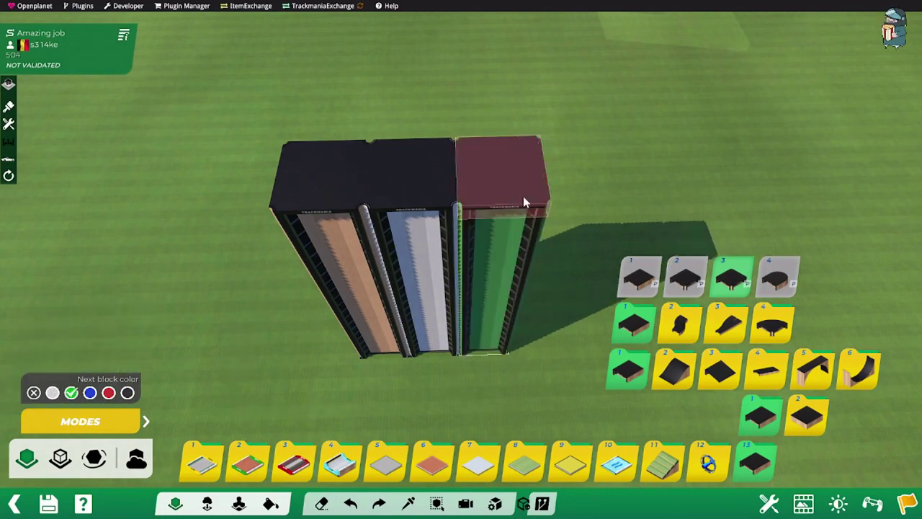
{"action": "left_click", "coordinate": [91, 394]}
{"action": "left_click", "coordinate": [257, 201]}
Step: Extend the pillar row beyond the green one with five blue pillars
{"action": "right_click_drag", "start_coordinate": [482, 280], "coordinate": [437, 279], "text": "alt"}
{"action": "left_click_drag", "start_coordinate": [418, 294], "coordinate": [394, 263], "text": "alt"}
{"action": "right_click_drag", "start_coordinate": [414, 272], "coordinate": [487, 363]}
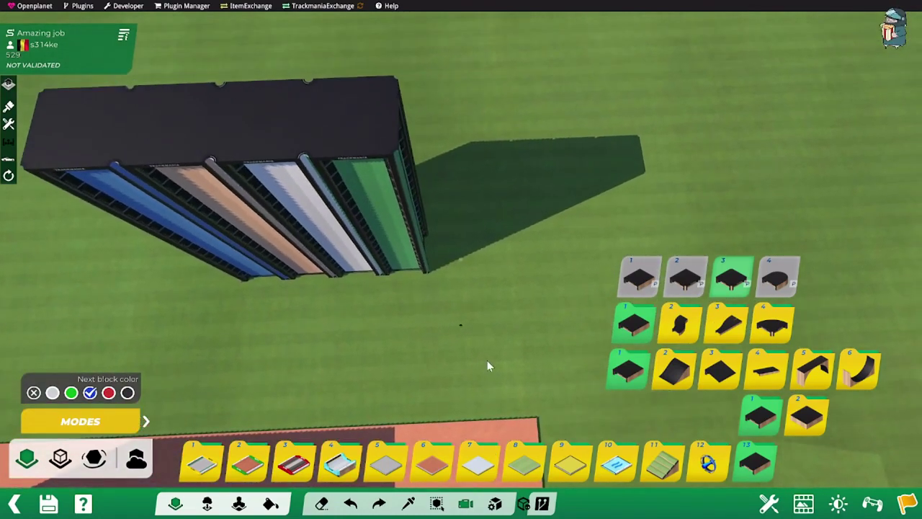
{"action": "left_click", "coordinate": [450, 138]}
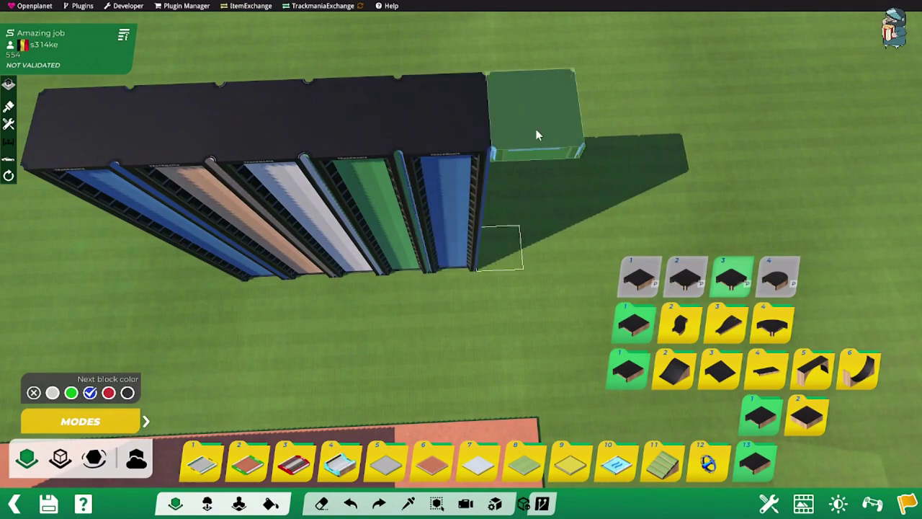
{"action": "left_click", "coordinate": [539, 136]}
{"action": "left_click", "coordinate": [628, 125]}
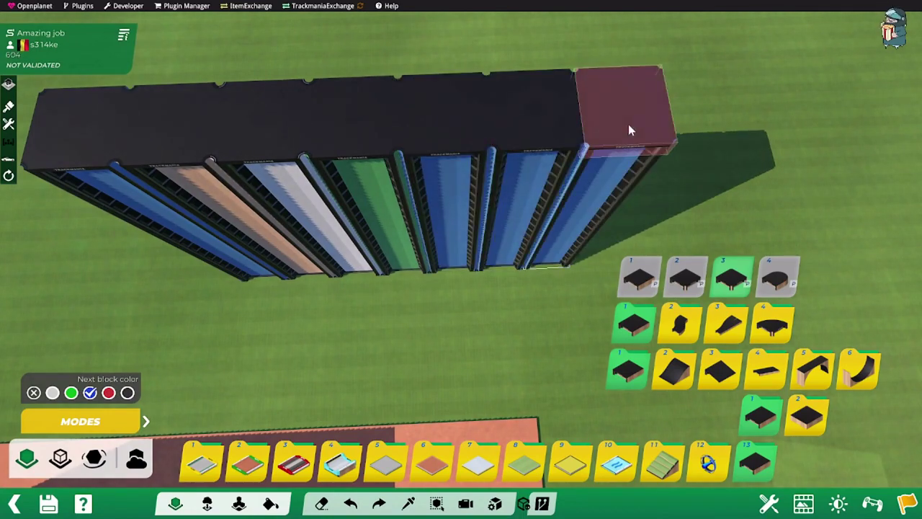
{"action": "right_click_drag", "start_coordinate": [735, 132], "coordinate": [557, 153]}
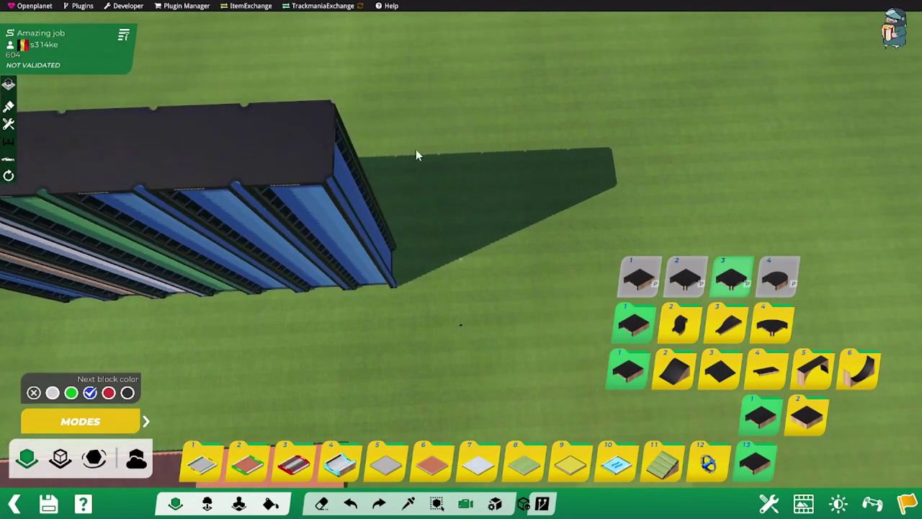
{"action": "left_click", "coordinate": [408, 160]}
{"action": "left_click", "coordinate": [487, 158]}
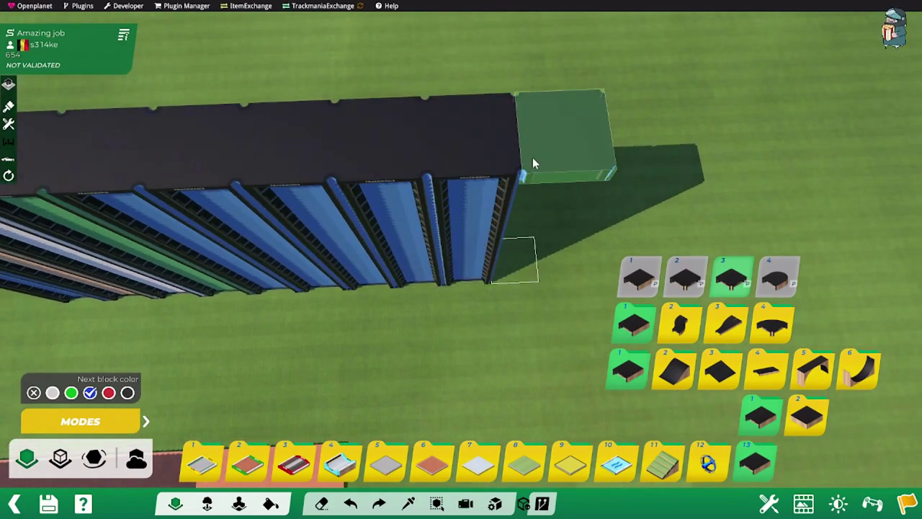
Step: Add one more blue pillar at the end of the row on the open grass
{"action": "scroll", "coordinate": [532, 157], "scroll_direction": "down", "scroll_amount": 4, "text": "alt"}
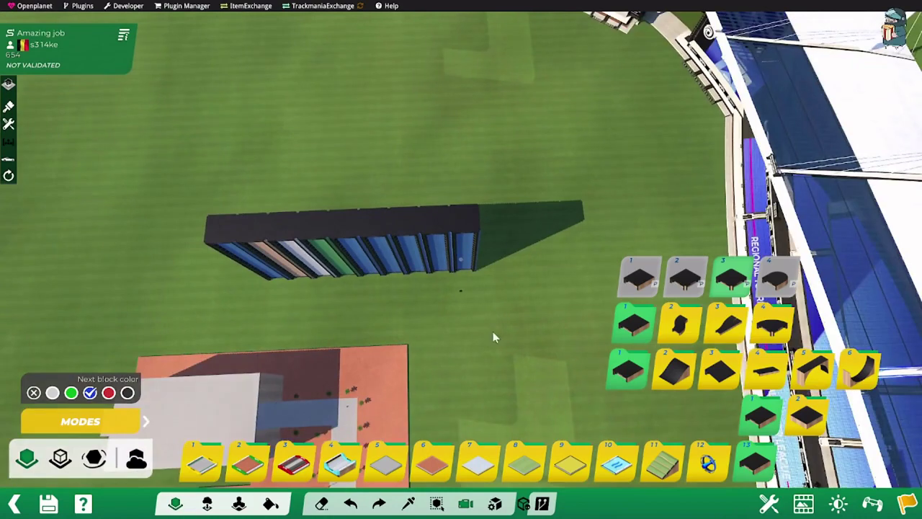
{"action": "left_click_drag", "start_coordinate": [492, 332], "coordinate": [501, 256], "text": "alt"}
{"action": "right_click_drag", "start_coordinate": [501, 257], "coordinate": [364, 257], "text": "alt"}
{"action": "left_click_drag", "start_coordinate": [490, 287], "coordinate": [363, 265], "text": "alt"}
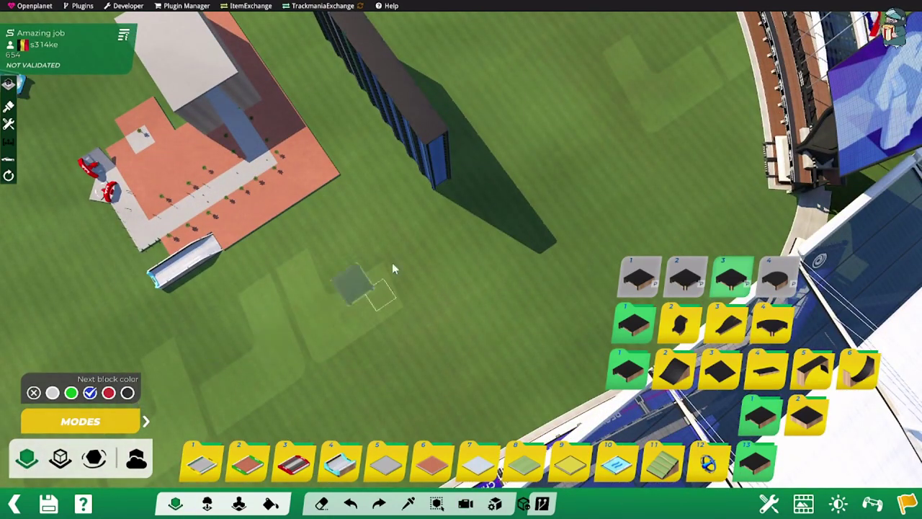
{"action": "right_click_drag", "start_coordinate": [409, 251], "coordinate": [441, 219]}
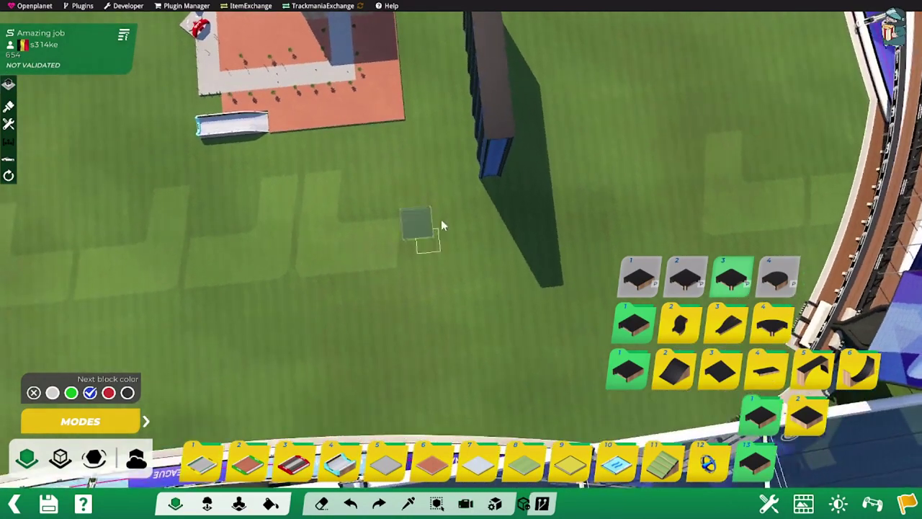
{"action": "left_click", "coordinate": [504, 168]}
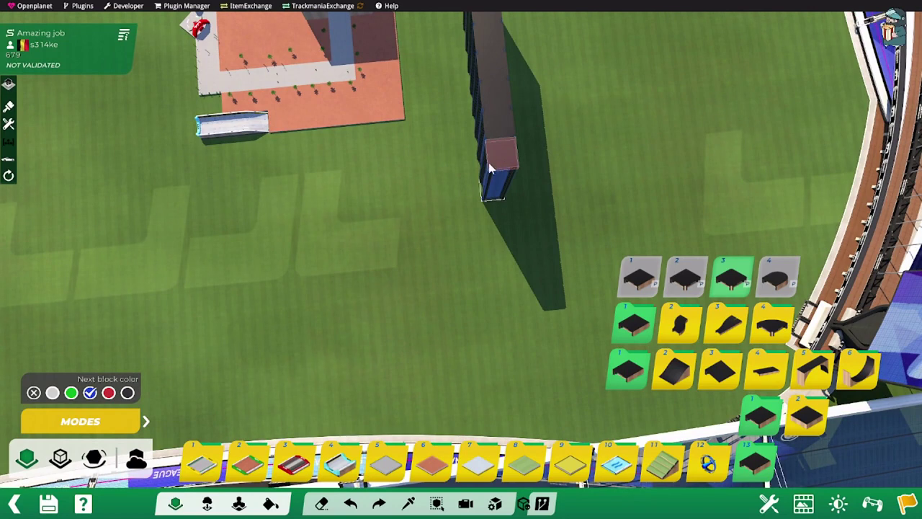
{"action": "mouse_move", "coordinate": [487, 162]}
{"action": "left_mouse_down"}
{"action": "mouse_move", "coordinate": [154, 216]}
{"action": "mouse_move", "coordinate": [112, 189]}
{"action": "mouse_move", "coordinate": [89, 106]}
{"action": "left_mouse_up"}
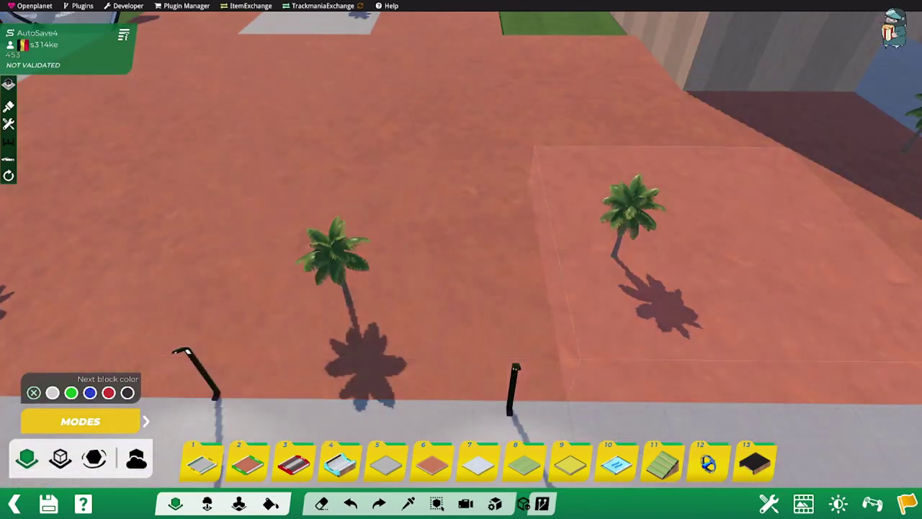
Step: Select the first flat variant of the second screen size among the stadium screen blocks
{"action": "left_click", "coordinate": [663, 462]}
{"action": "left_click", "coordinate": [709, 465]}
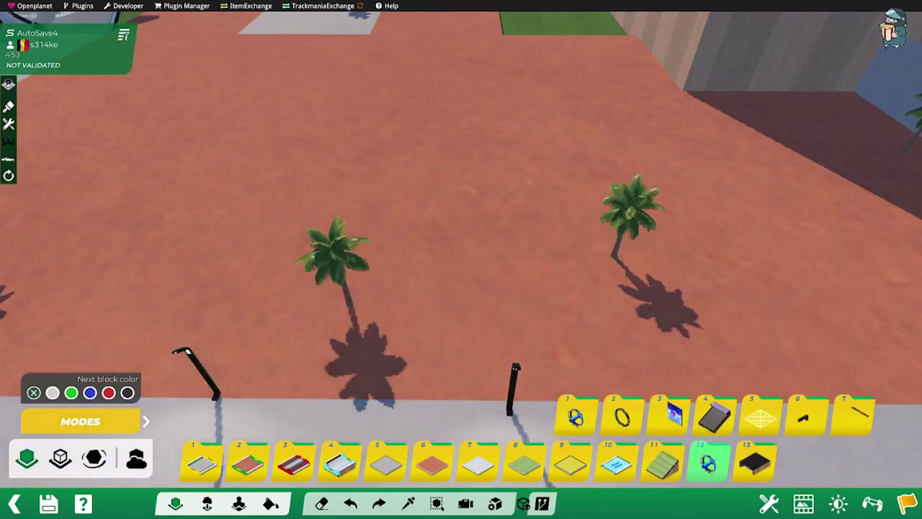
{"action": "left_click", "coordinate": [669, 418]}
{"action": "left_click", "coordinate": [675, 372]}
{"action": "left_click", "coordinate": [680, 325]}
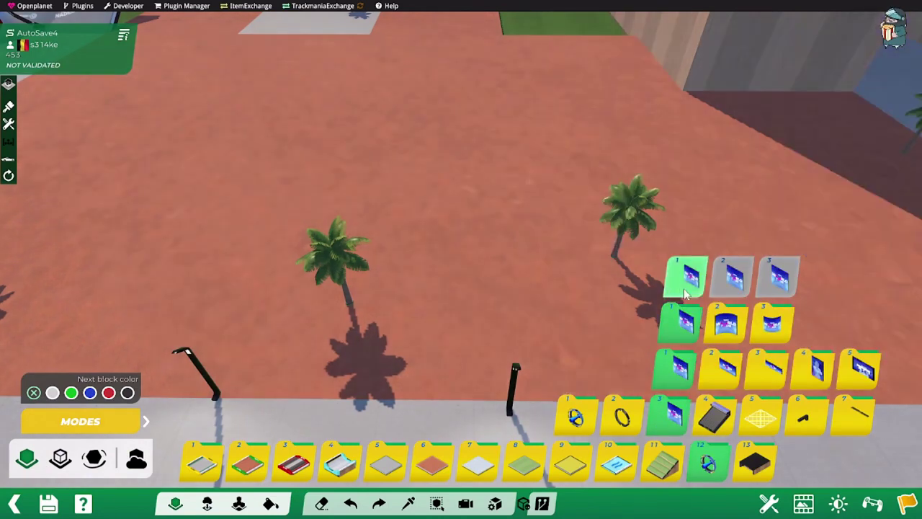
{"action": "left_click", "coordinate": [728, 367]}
{"action": "key", "text": "1"}
{"action": "key", "text": "1"}
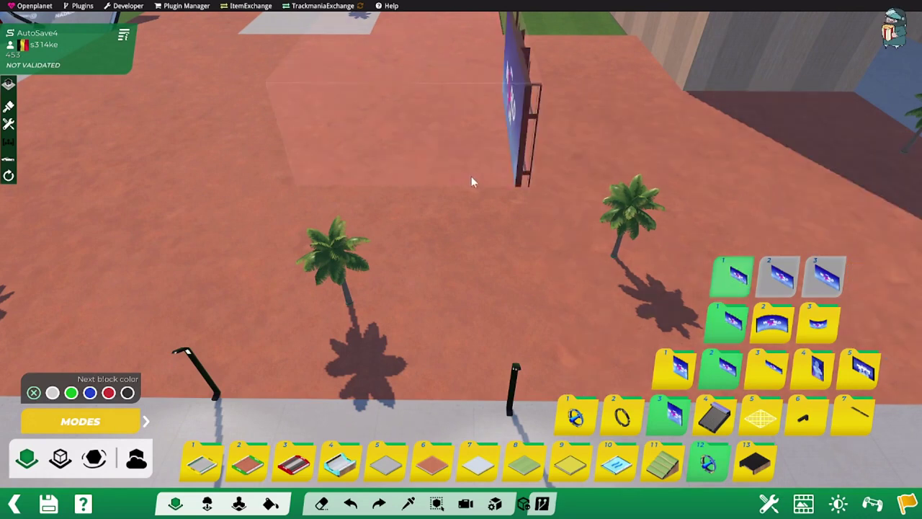
Step: Rotate the screen so its display faces the grey path and place it on the dirt behind the palm
{"action": "right_click", "coordinate": [454, 174]}
{"action": "right_click", "coordinate": [454, 174]}
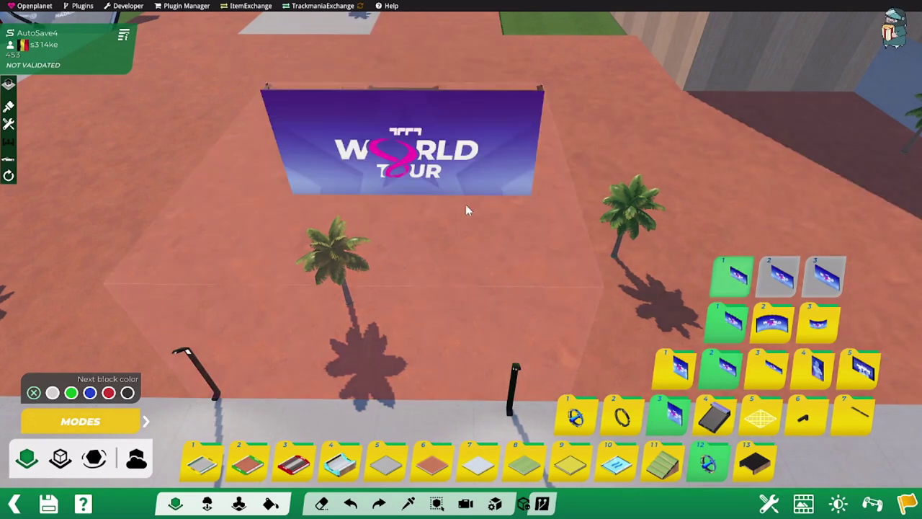
{"action": "left_click", "coordinate": [480, 198]}
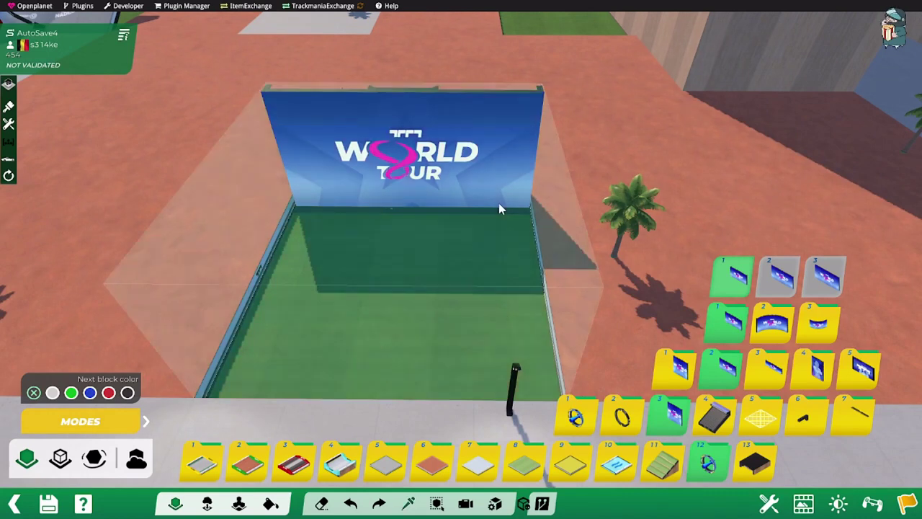
Step: Undo the screen placement and place the screen at the same spot in Ghost block mode
{"action": "key", "text": "ctrl+z"}
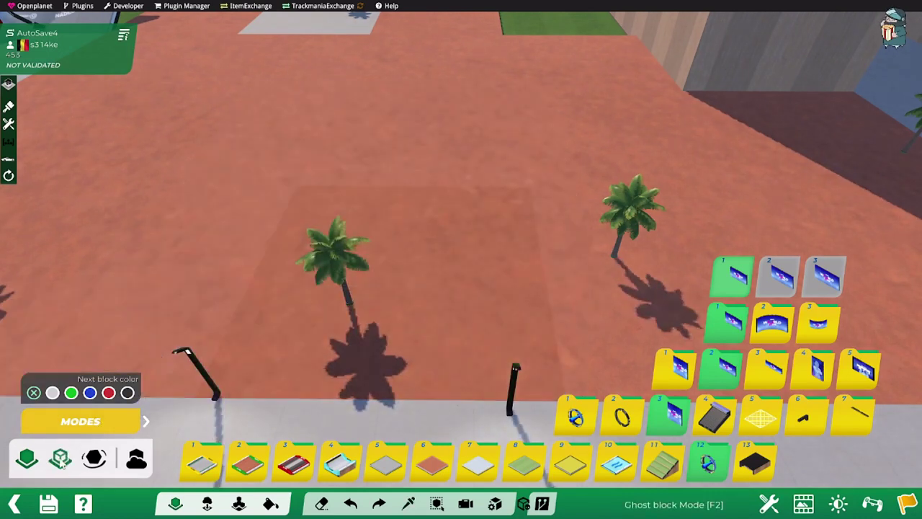
{"action": "left_click", "coordinate": [60, 460]}
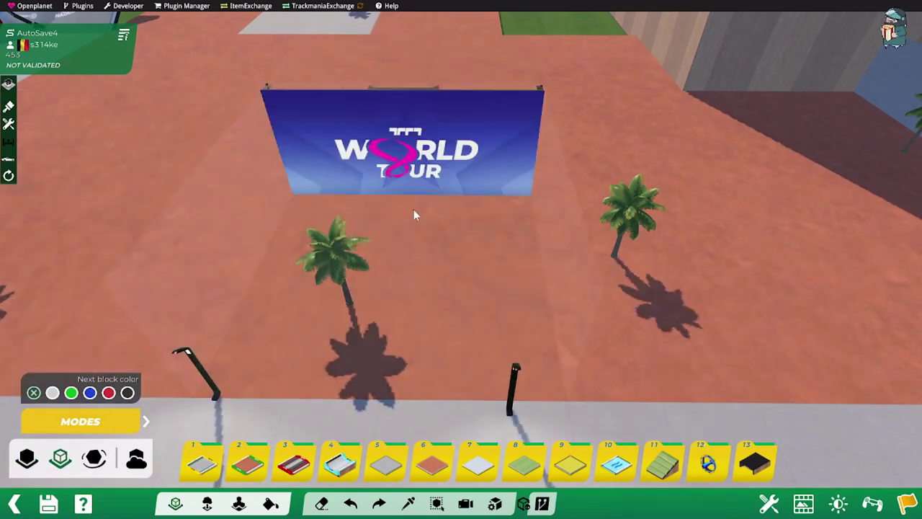
{"action": "left_click", "coordinate": [416, 213]}
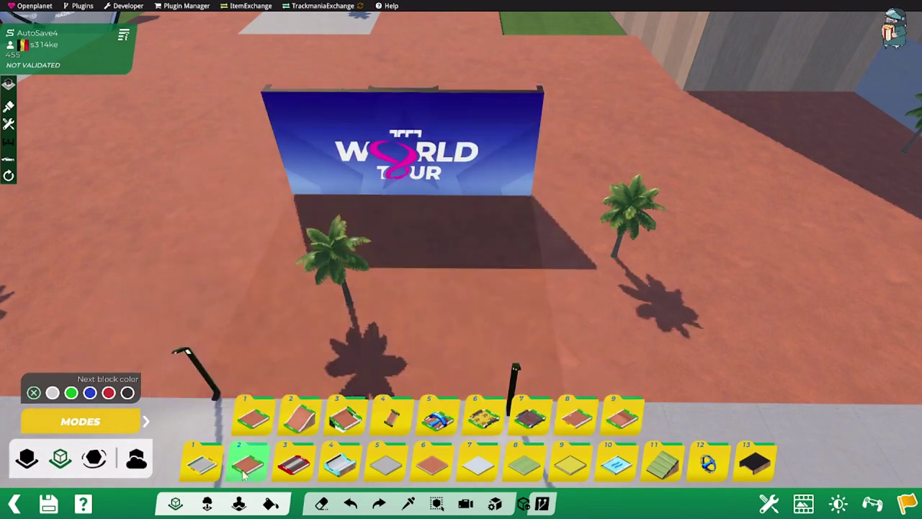
Step: Place the second variant of the first official screen item on the dirt between the large screen and the neighbouring palm
{"action": "left_click", "coordinate": [207, 503]}
{"action": "mouse_move", "coordinate": [205, 465]}
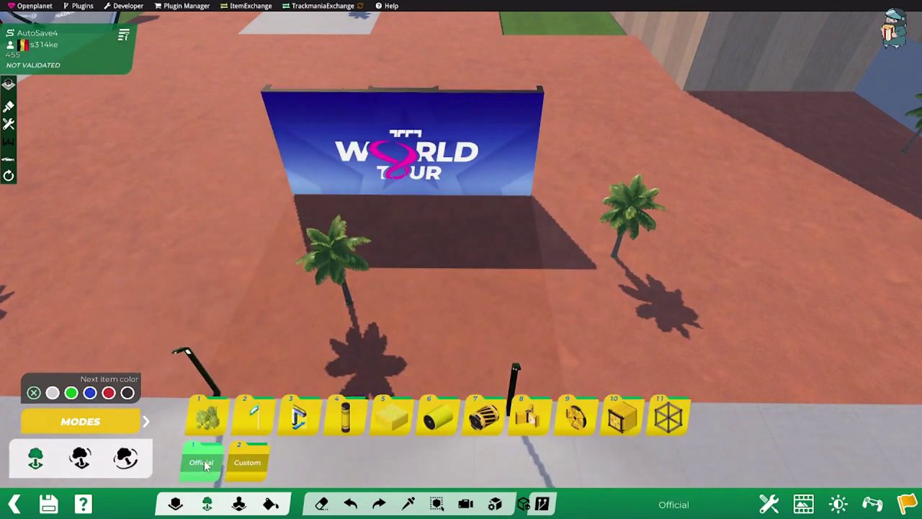
{"action": "mouse_move", "coordinate": [209, 418]}
{"action": "mouse_move", "coordinate": [283, 415]}
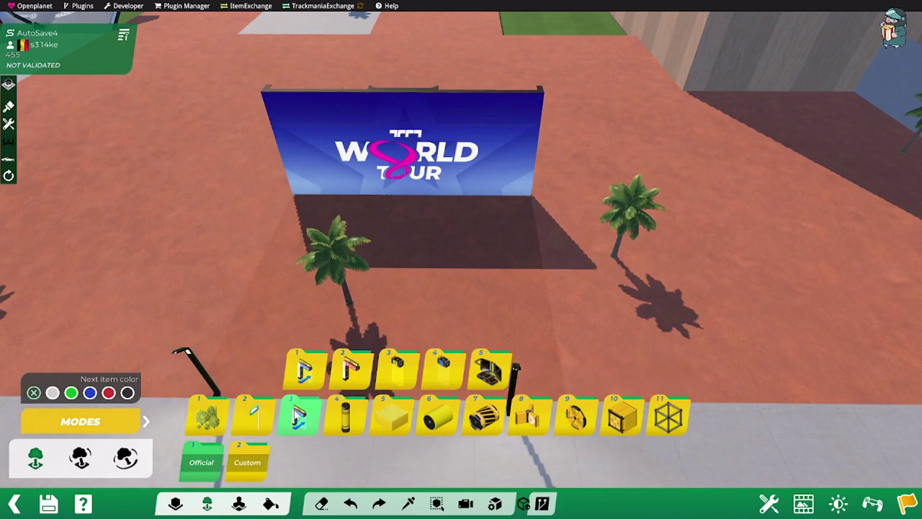
{"action": "mouse_move", "coordinate": [254, 416]}
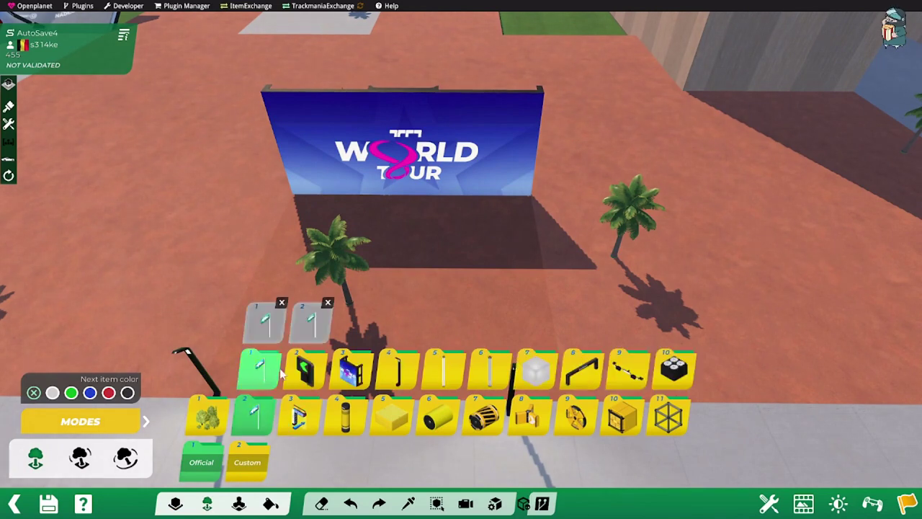
{"action": "mouse_move", "coordinate": [351, 369]}
{"action": "mouse_move", "coordinate": [364, 342]}
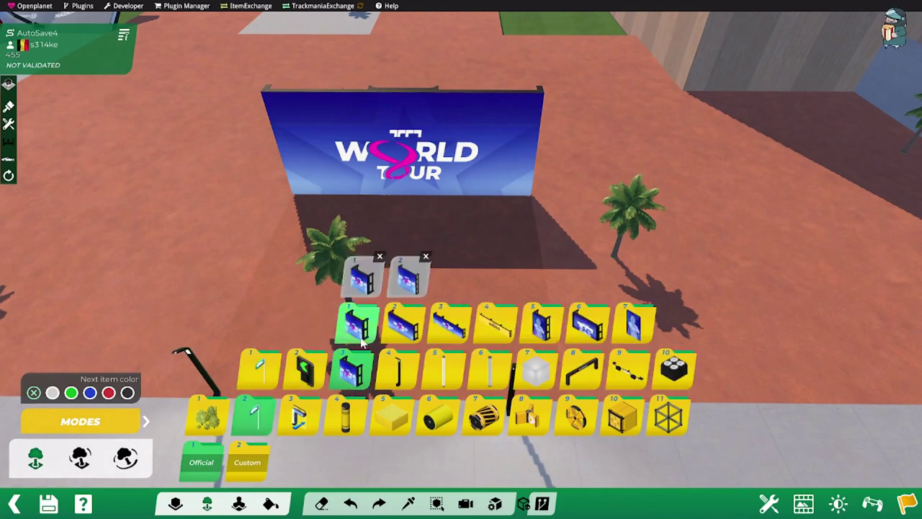
{"action": "left_click", "coordinate": [408, 278]}
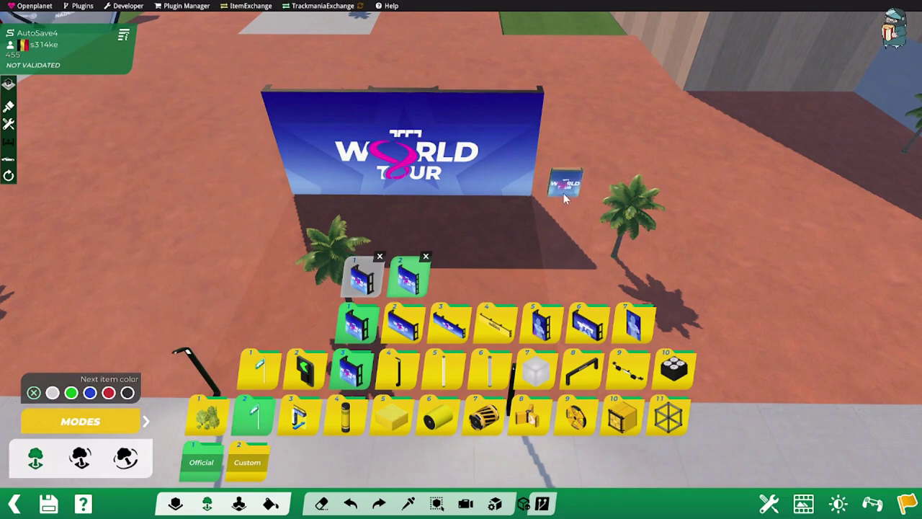
{"action": "left_click", "coordinate": [571, 195]}
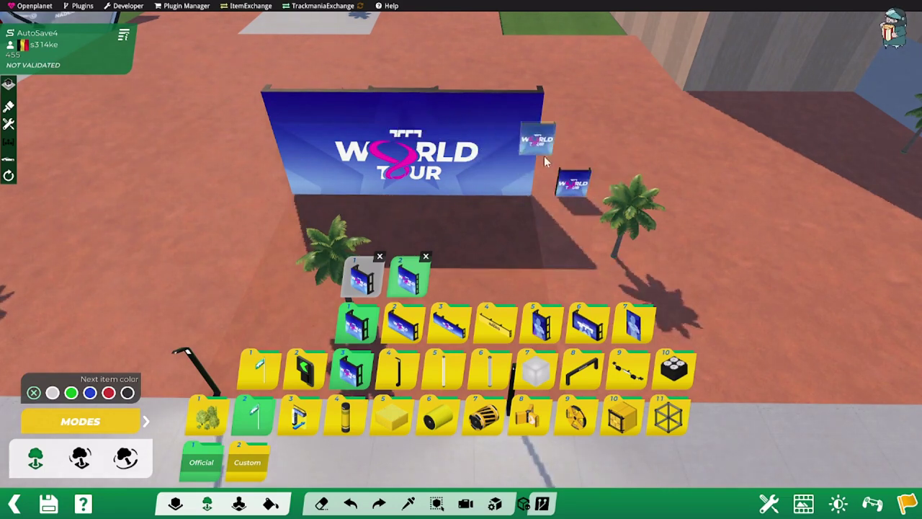
{"action": "left_click", "coordinate": [247, 462]}
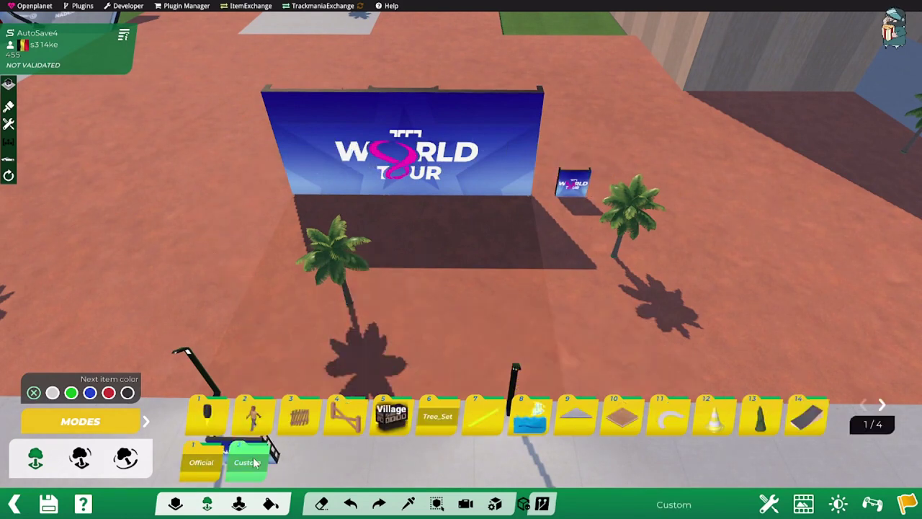
{"action": "left_click", "coordinate": [202, 462]}
{"action": "left_click", "coordinate": [207, 416]}
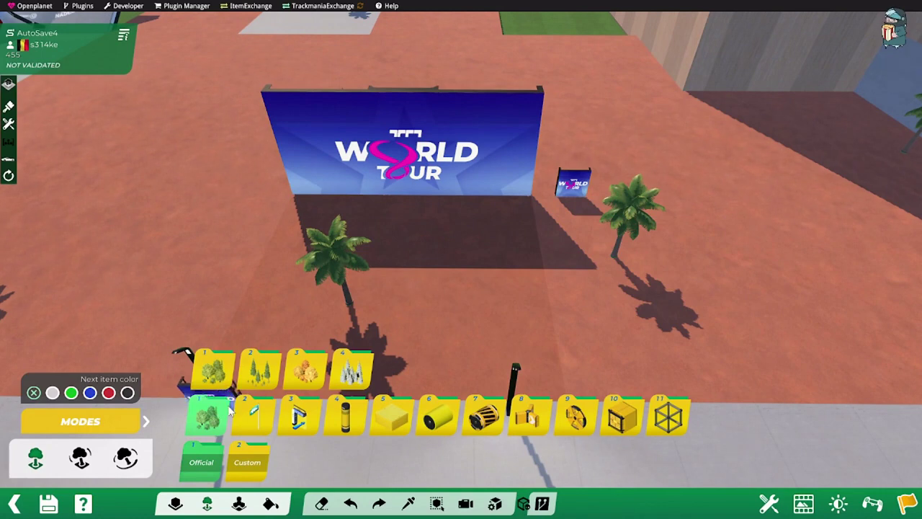
{"action": "left_click", "coordinate": [248, 462]}
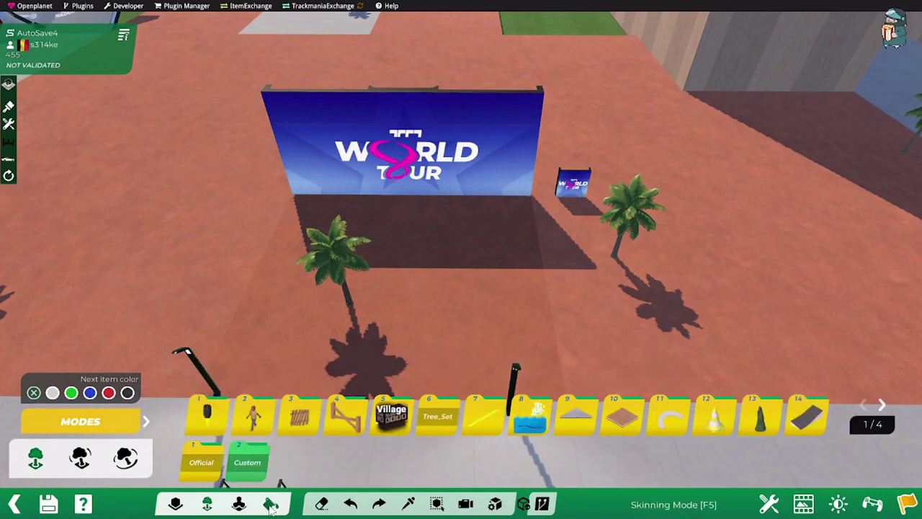
Step: Apply the Aqua skin in Skinning Mode to the lamp post on the path's edge, on the large screen's right-hand side
{"action": "left_click", "coordinate": [271, 504]}
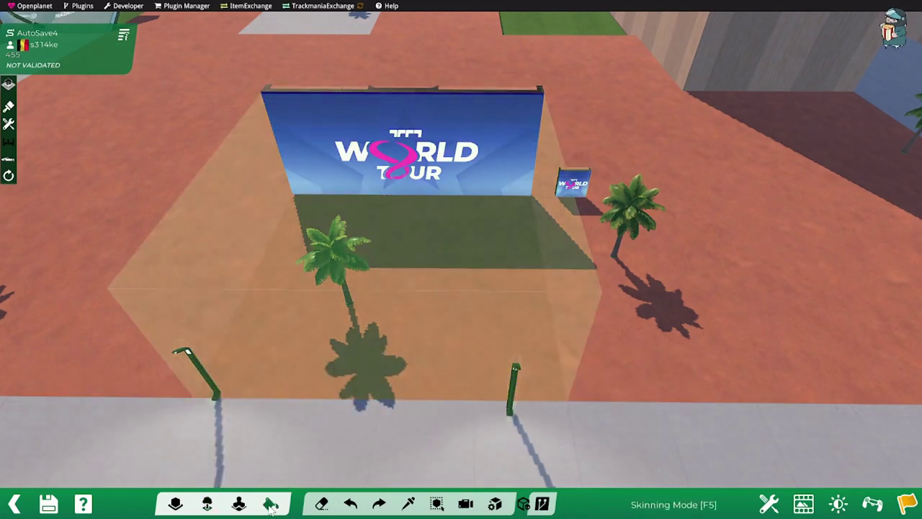
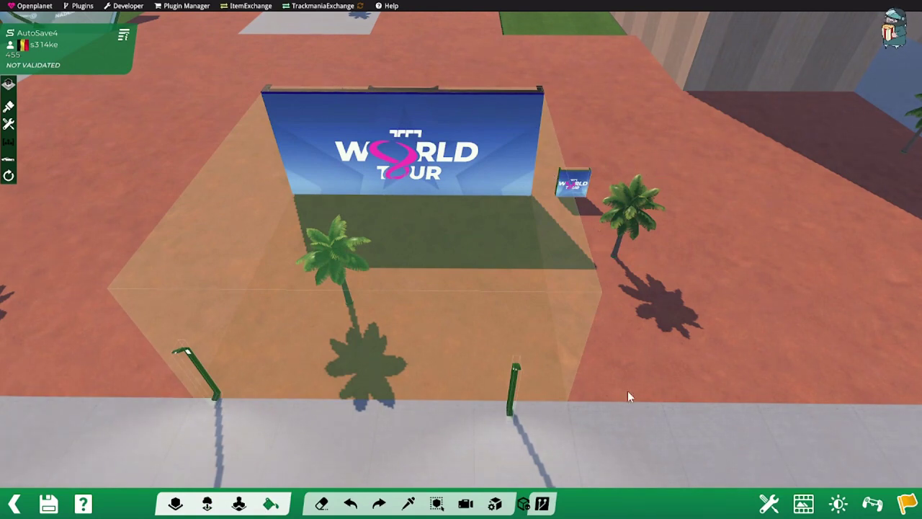
{"action": "left_click", "coordinate": [515, 373]}
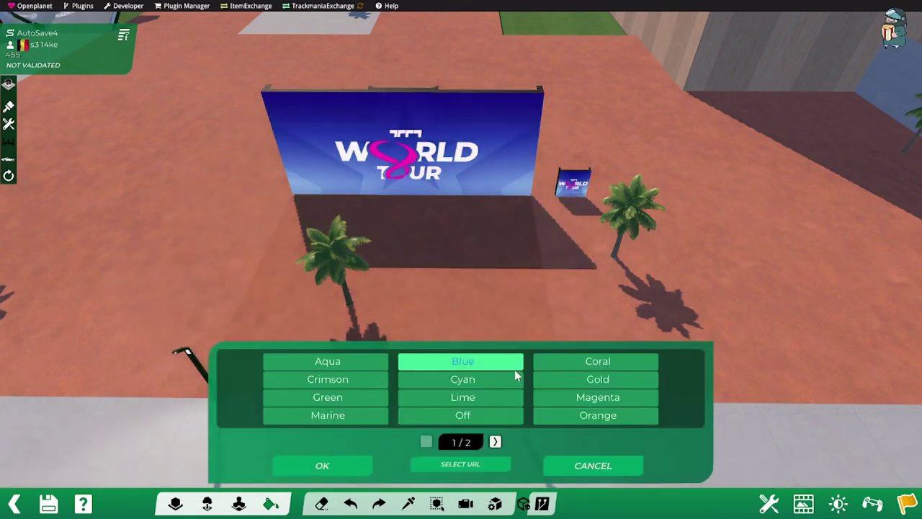
{"action": "left_click", "coordinate": [344, 363]}
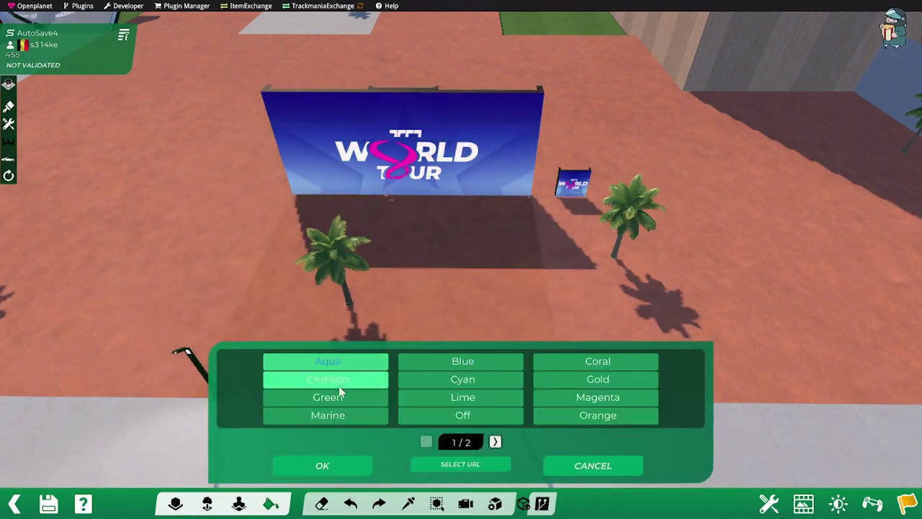
{"action": "left_click", "coordinate": [333, 465]}
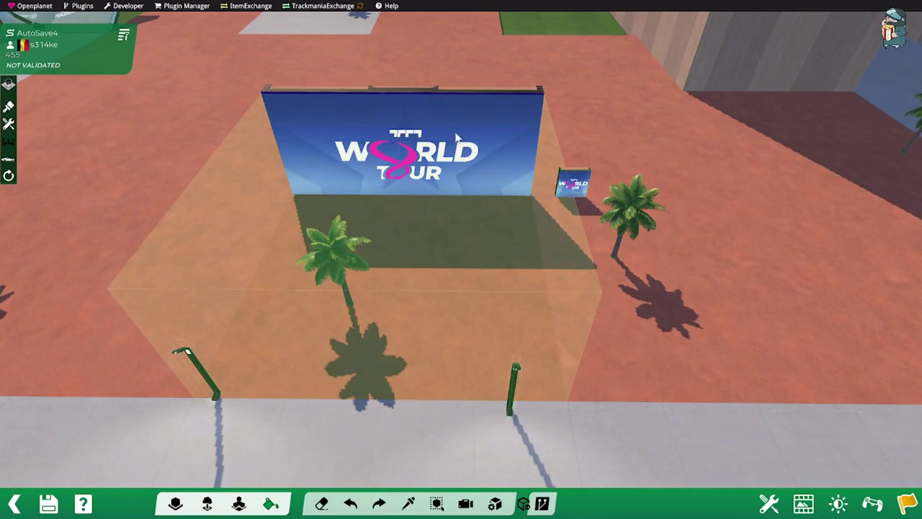
Step: Choose the Summer skin for the large screen, previewing an animated foggy background as well
{"action": "left_click", "coordinate": [459, 109]}
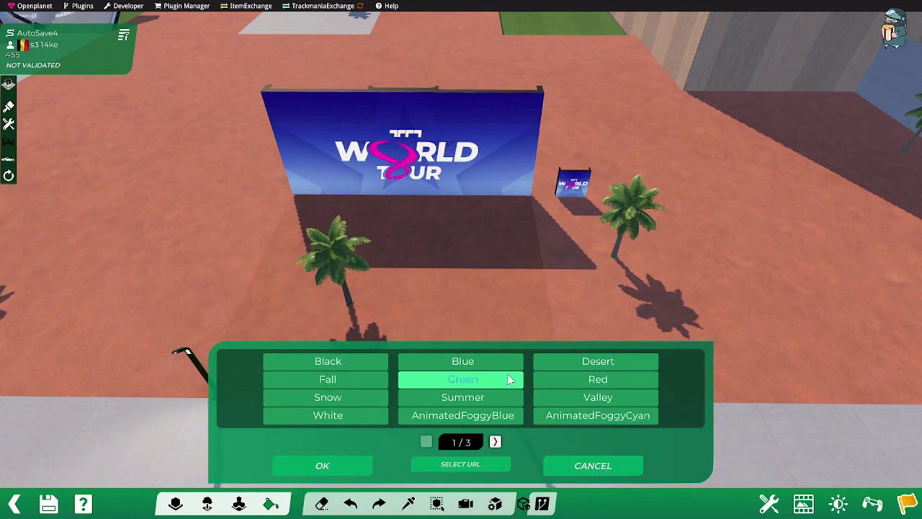
{"action": "left_click", "coordinate": [475, 406]}
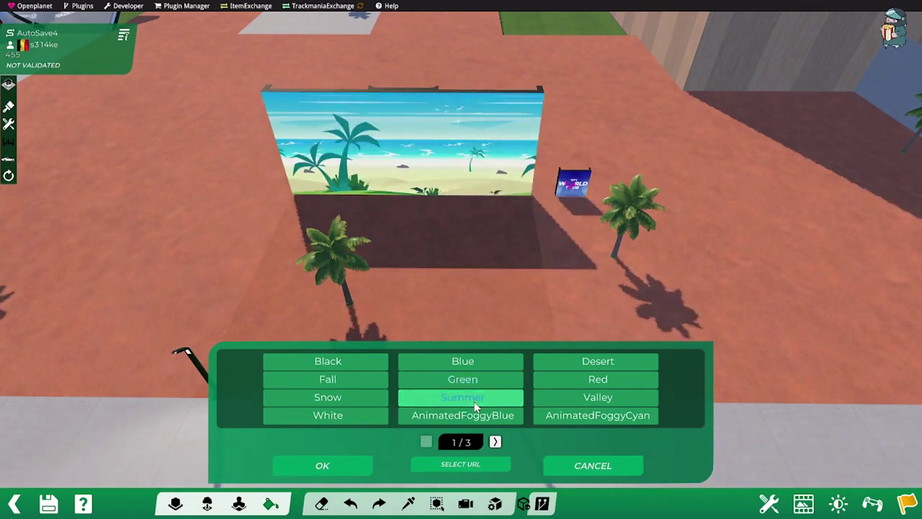
{"action": "left_click", "coordinate": [597, 418]}
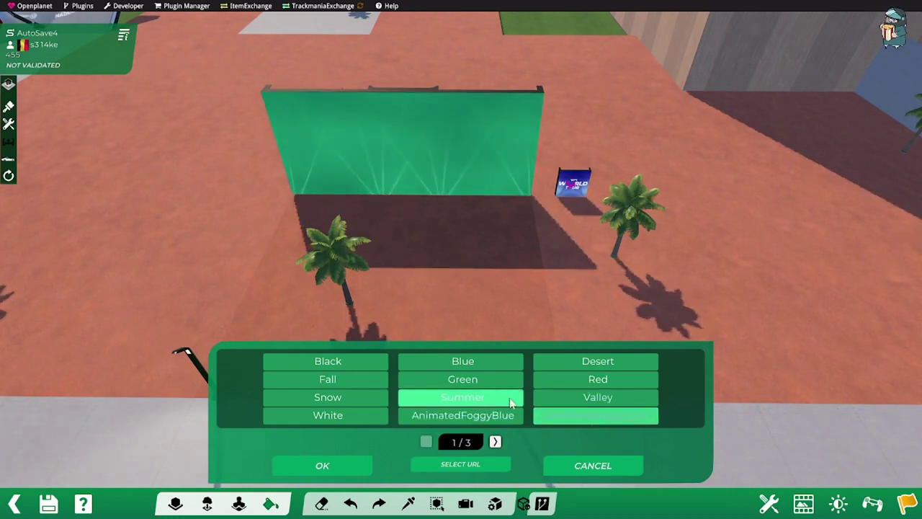
{"action": "left_click", "coordinate": [472, 397]}
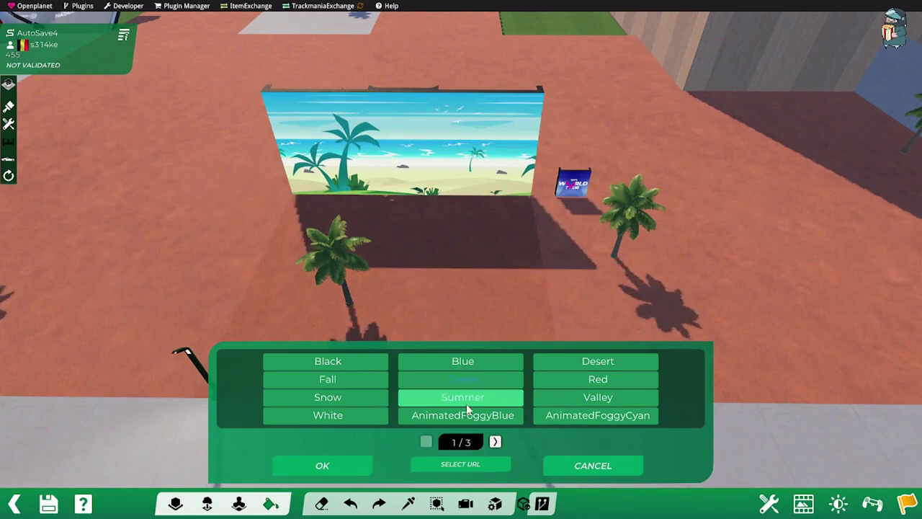
Step: Try the Down overlay on the large screen, choose EffectCaustic instead and apply the skin
{"action": "left_click", "coordinate": [495, 442]}
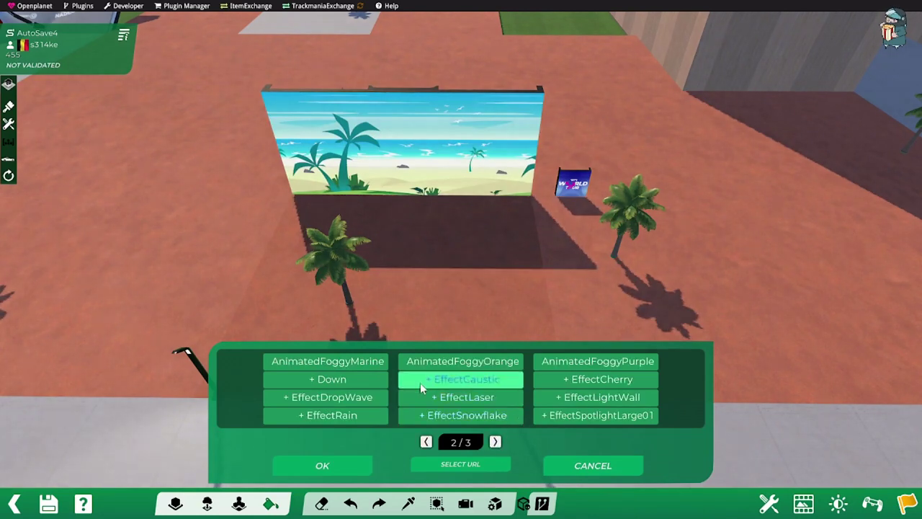
{"action": "left_click", "coordinate": [337, 383]}
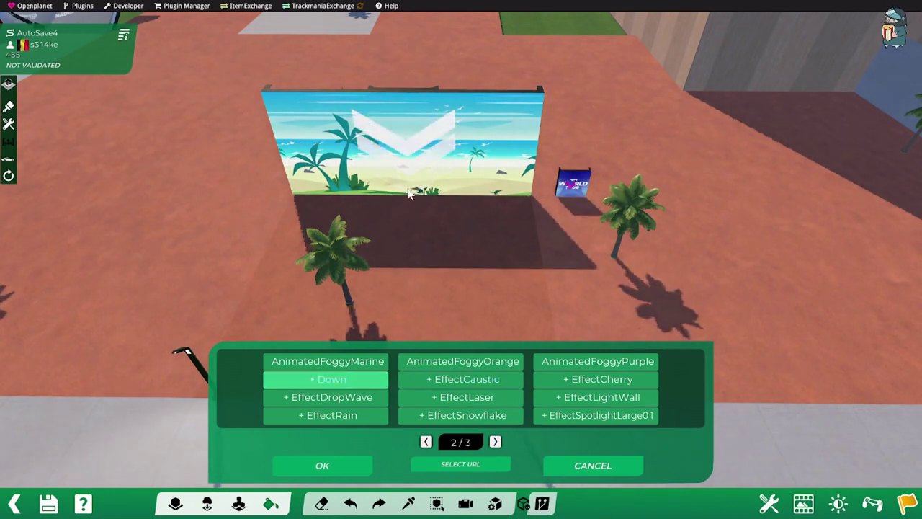
{"action": "left_click", "coordinate": [454, 379]}
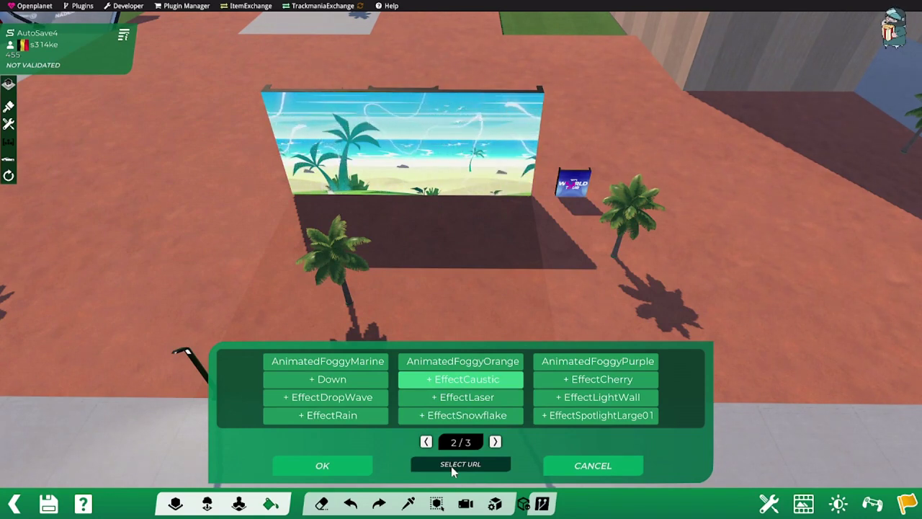
{"action": "left_click", "coordinate": [341, 467]}
Step: Preview the Valley skin on the small screen, and apply the Off background with the Right arrow overlay instead
{"action": "left_click", "coordinate": [583, 181]}
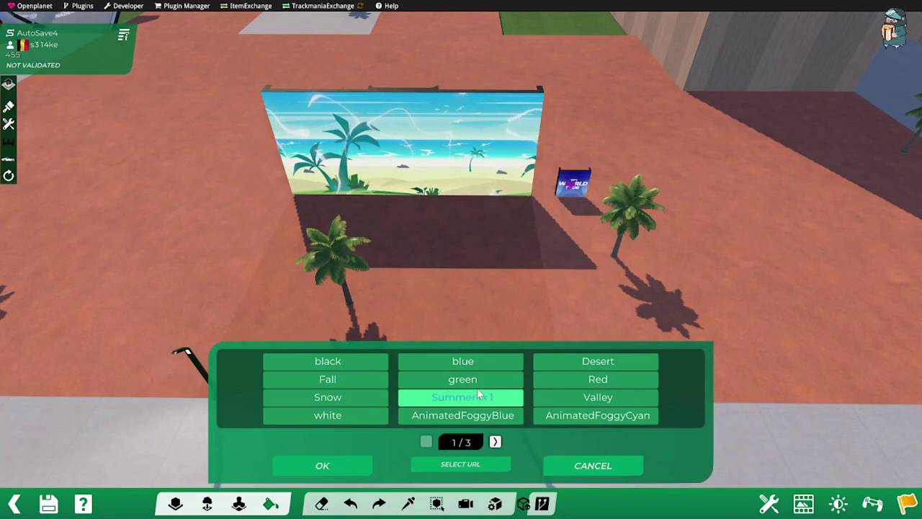
{"action": "left_click", "coordinate": [604, 395]}
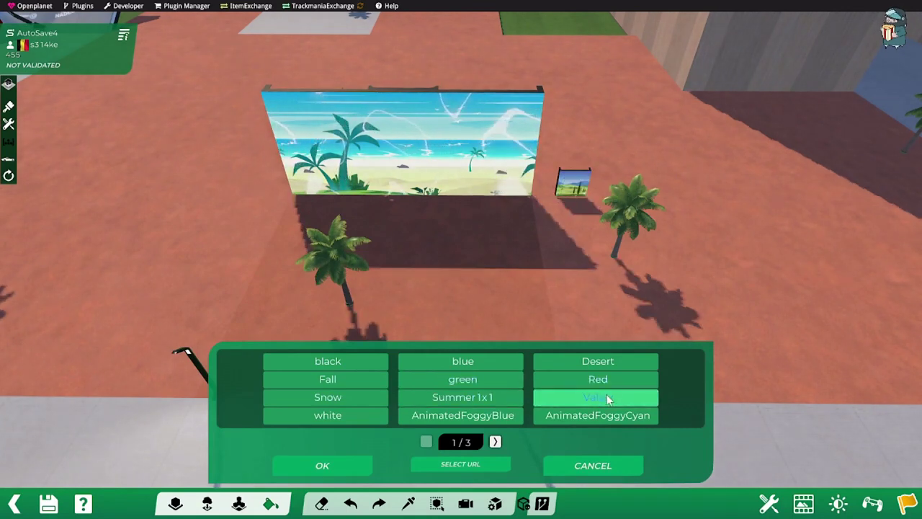
{"action": "left_click", "coordinate": [495, 442]}
{"action": "left_click", "coordinate": [496, 442]}
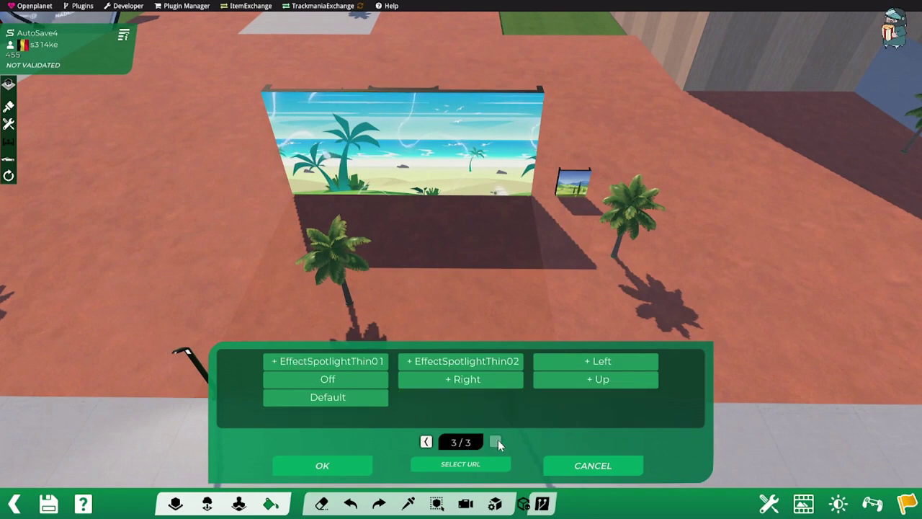
{"action": "left_click", "coordinate": [457, 383]}
{"action": "left_click", "coordinate": [336, 378]}
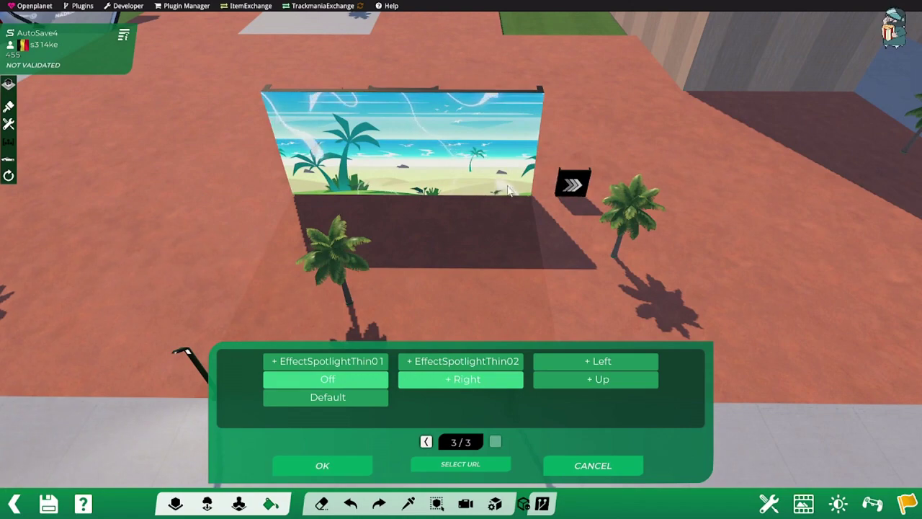
{"action": "left_click", "coordinate": [336, 463]}
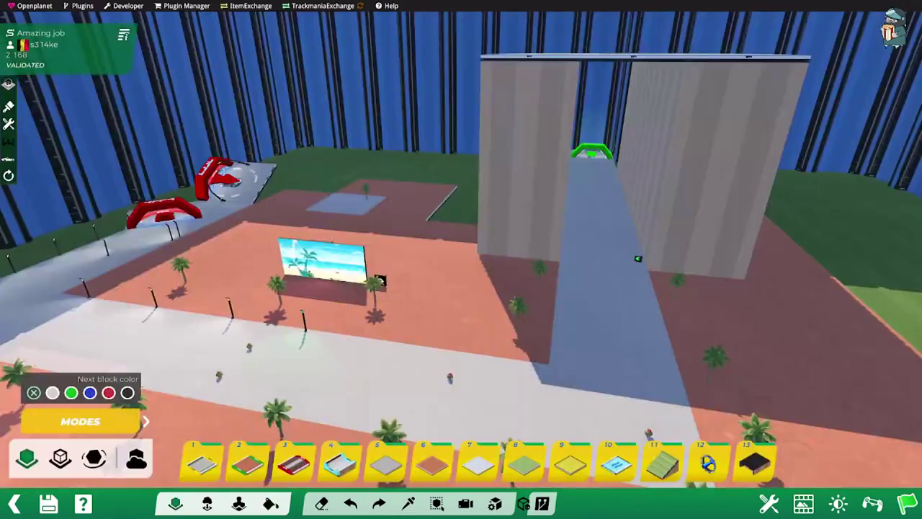
Step: Show the flat pieces of the grey platform blocks and hide the block inventory
{"action": "key", "text": "5"}
{"action": "key", "text": "1"}
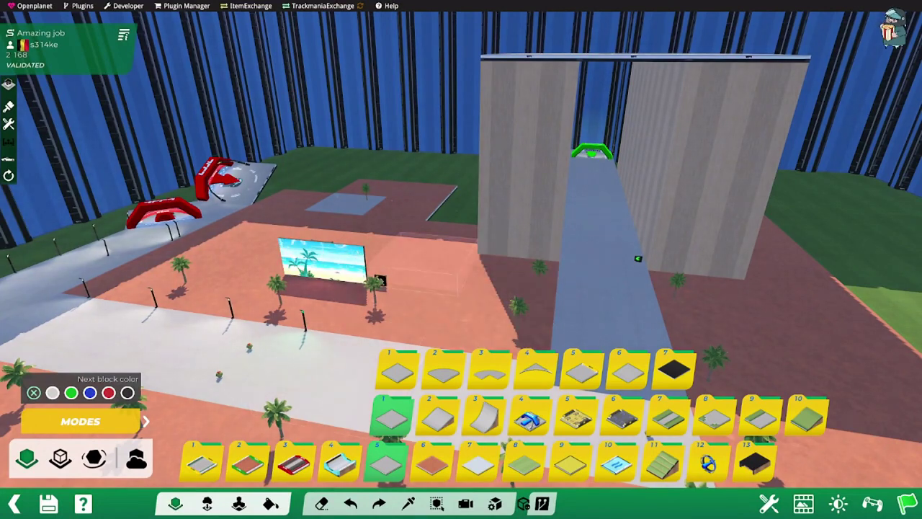
{"action": "scroll", "coordinate": [356, 293], "scroll_direction": "up", "scroll_amount": 5}
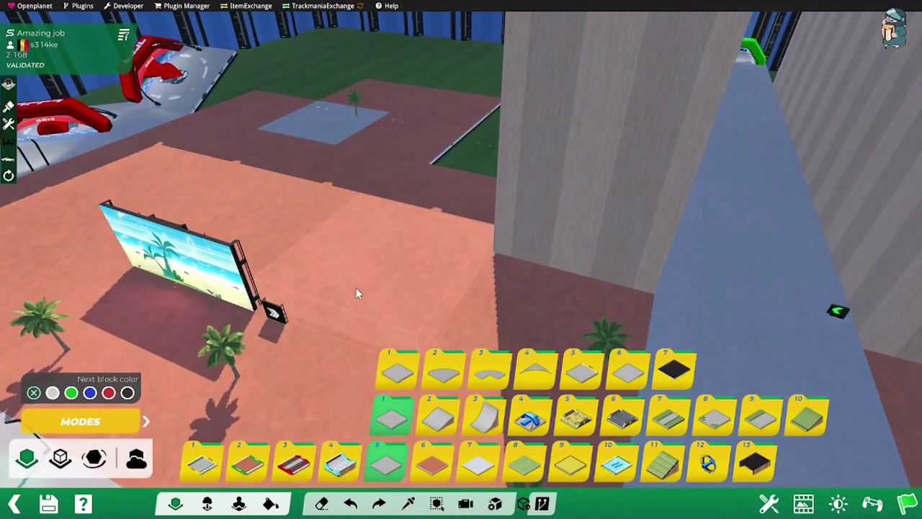
{"action": "key", "text": "Tab"}
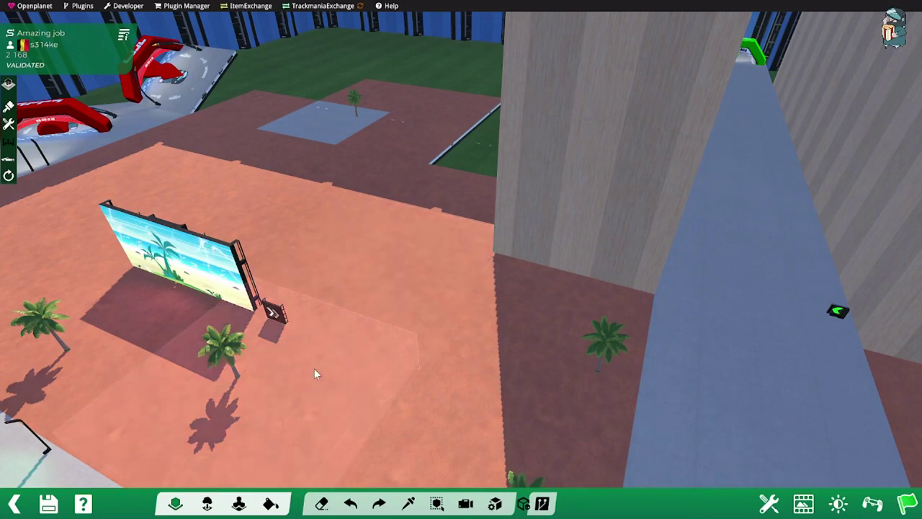
Step: Bring up the item inventory and browse the official items to the third shape in the first gate group
{"action": "left_click", "coordinate": [208, 505]}
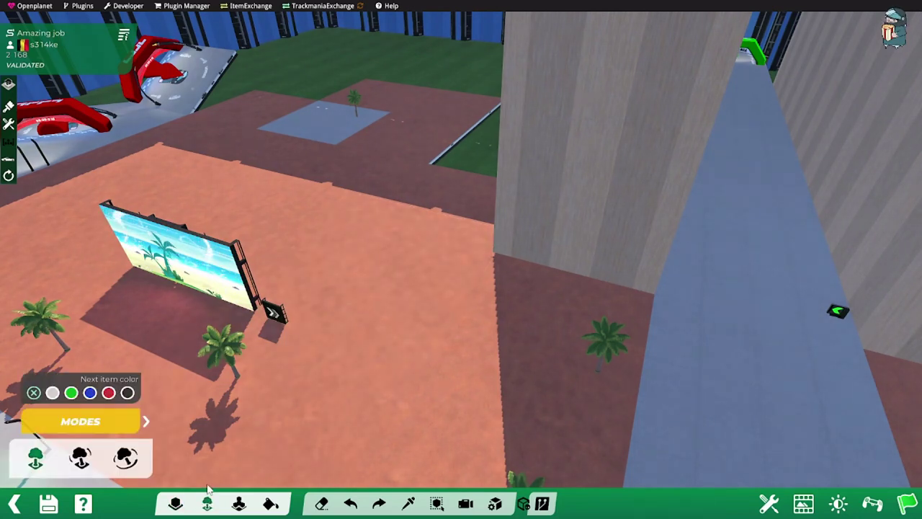
{"action": "left_click", "coordinate": [207, 494]}
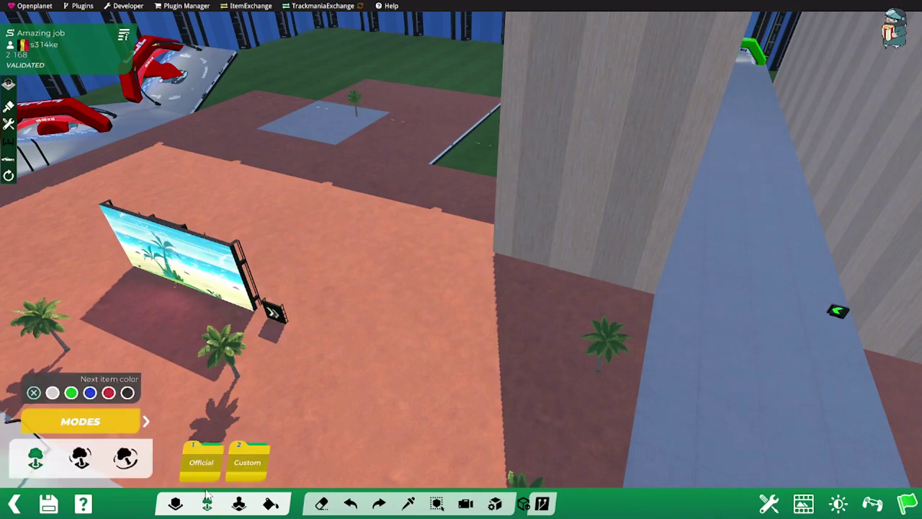
{"action": "left_click", "coordinate": [202, 466]}
{"action": "left_click", "coordinate": [206, 416]}
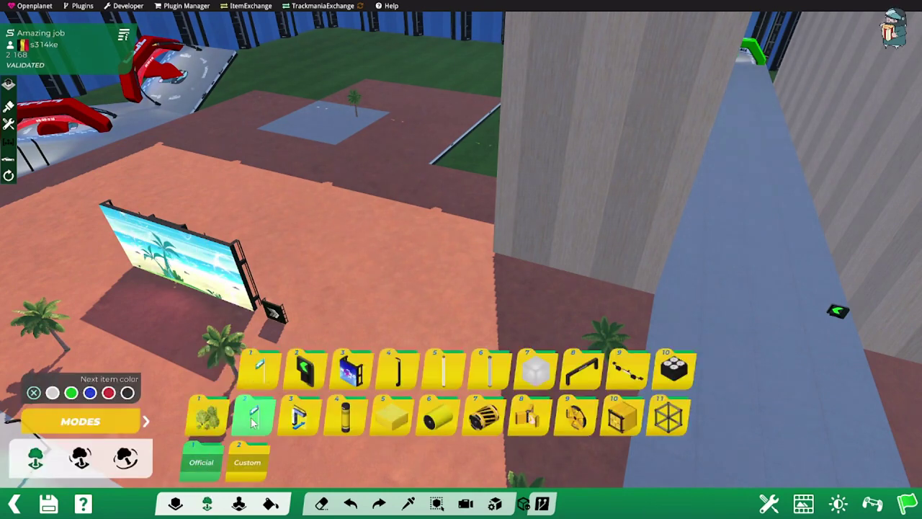
{"action": "left_click", "coordinate": [301, 418]}
{"action": "left_click", "coordinate": [303, 371]}
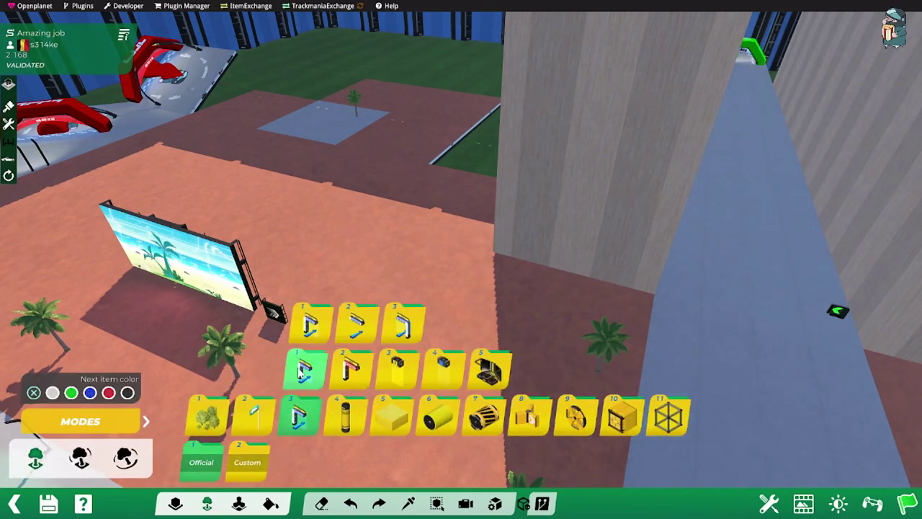
{"action": "left_click", "coordinate": [310, 325]}
{"action": "left_click", "coordinate": [404, 324]}
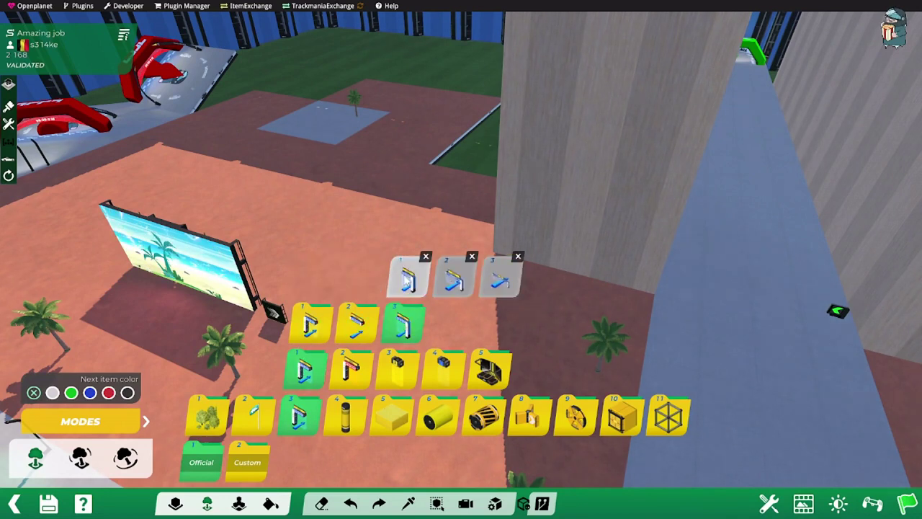
Step: Try the first dirt platform checkpoint block on the dirt area beside the large screen, and undo its placement
{"action": "left_click", "coordinate": [202, 462]}
{"action": "left_click", "coordinate": [175, 505]}
{"action": "left_click", "coordinate": [431, 462]}
{"action": "left_click", "coordinate": [438, 417]}
{"action": "left_click", "coordinate": [443, 371]}
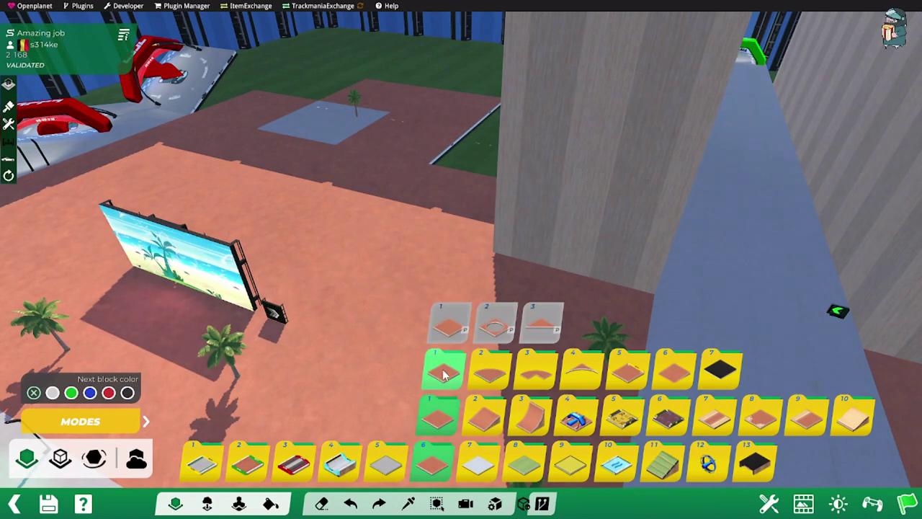
{"action": "left_click", "coordinate": [439, 418]}
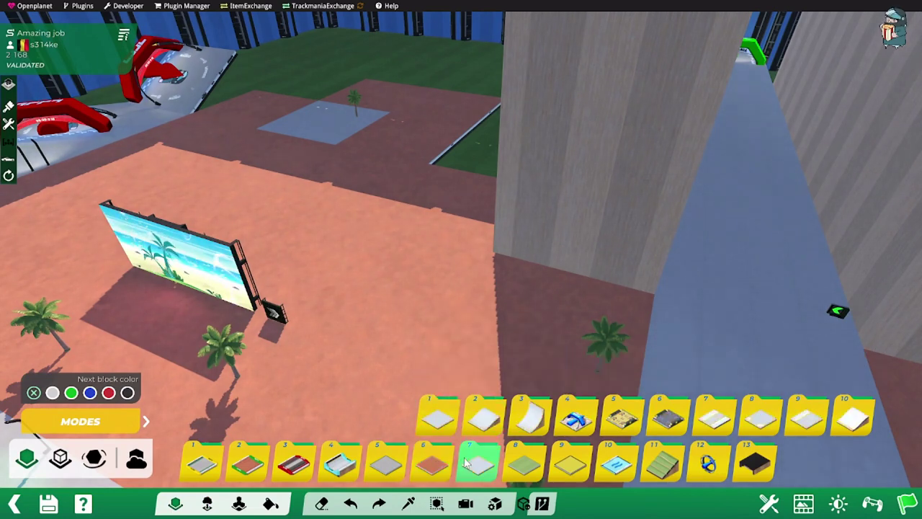
{"action": "left_click", "coordinate": [576, 416]}
{"action": "left_click", "coordinate": [582, 371]}
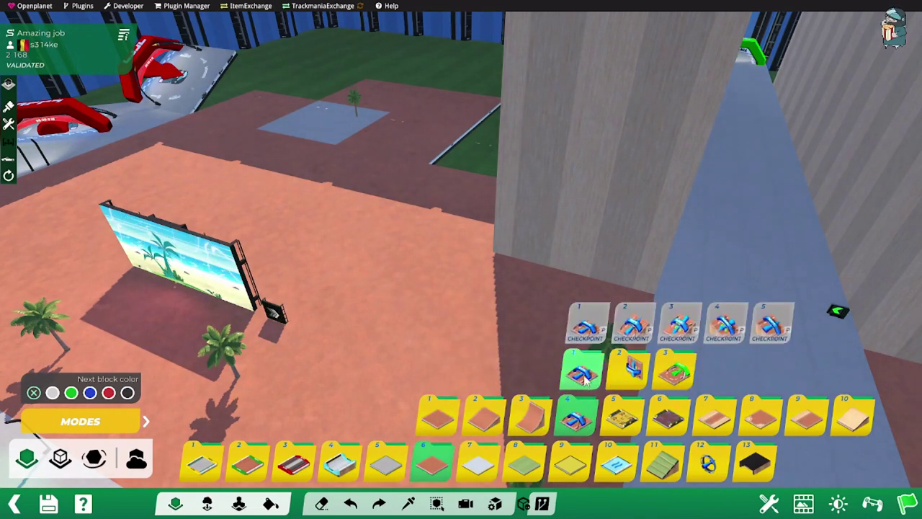
{"action": "left_click", "coordinate": [441, 248]}
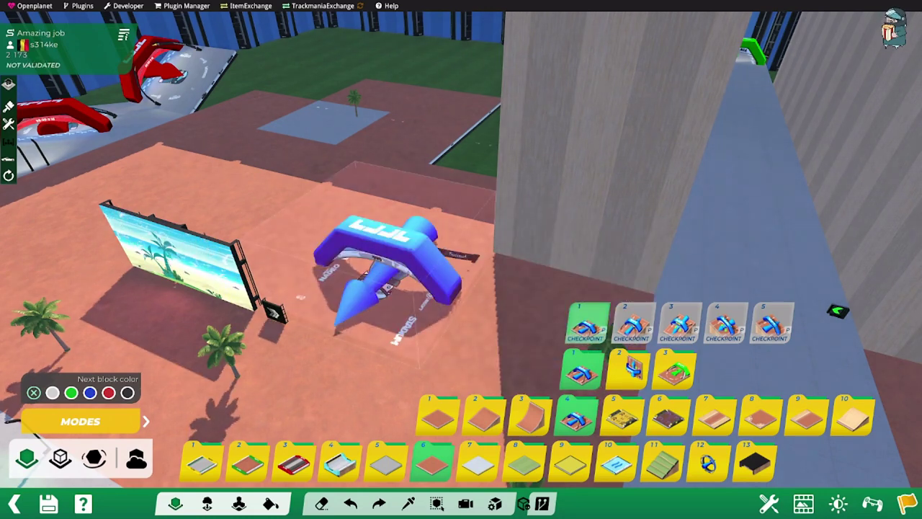
{"action": "key", "text": "ctrl+z"}
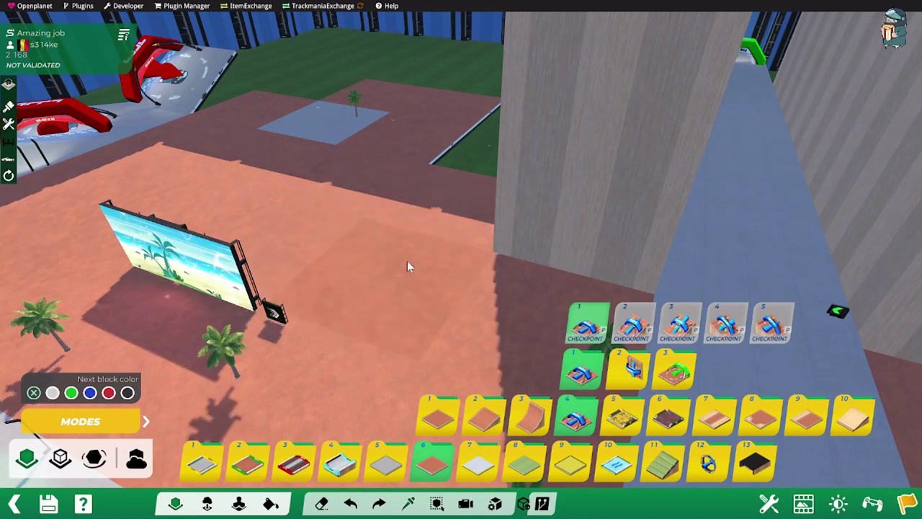
Step: Place the first grey platform checkpoint block across the light grey road between the palms, rotated to face the driving direction
{"action": "mouse_move", "coordinate": [383, 472]}
{"action": "mouse_move", "coordinate": [539, 421]}
{"action": "mouse_move", "coordinate": [535, 379]}
{"action": "left_click", "coordinate": [533, 323]}
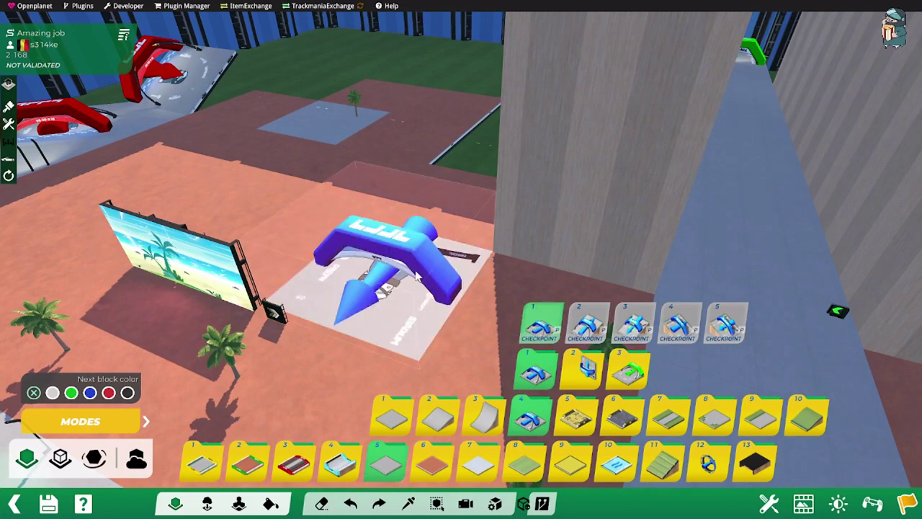
{"action": "left_click_drag", "start_coordinate": [393, 300], "coordinate": [417, 184], "text": "alt"}
{"action": "right_click", "coordinate": [336, 260]}
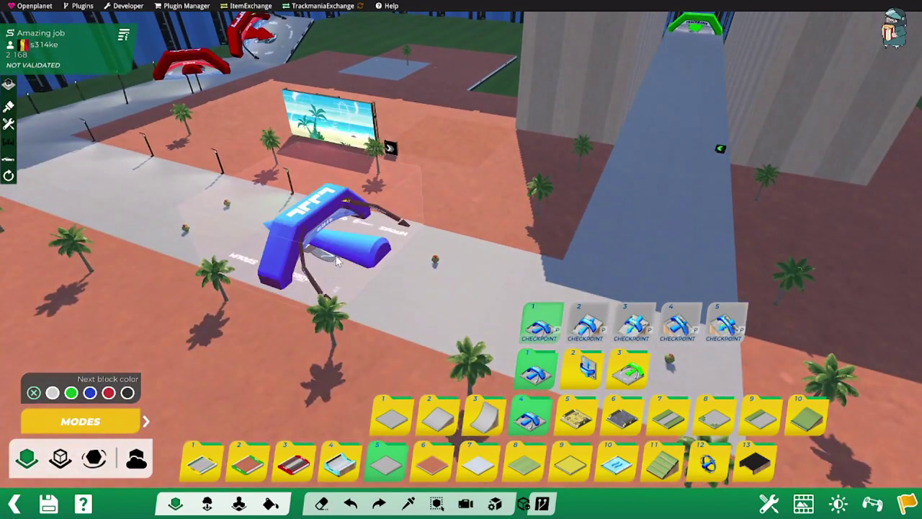
{"action": "left_click", "coordinate": [375, 272]}
{"action": "right_click_drag", "start_coordinate": [502, 218], "coordinate": [377, 207], "text": "alt"}
{"action": "left_click_drag", "start_coordinate": [410, 199], "coordinate": [372, 285], "text": "alt"}
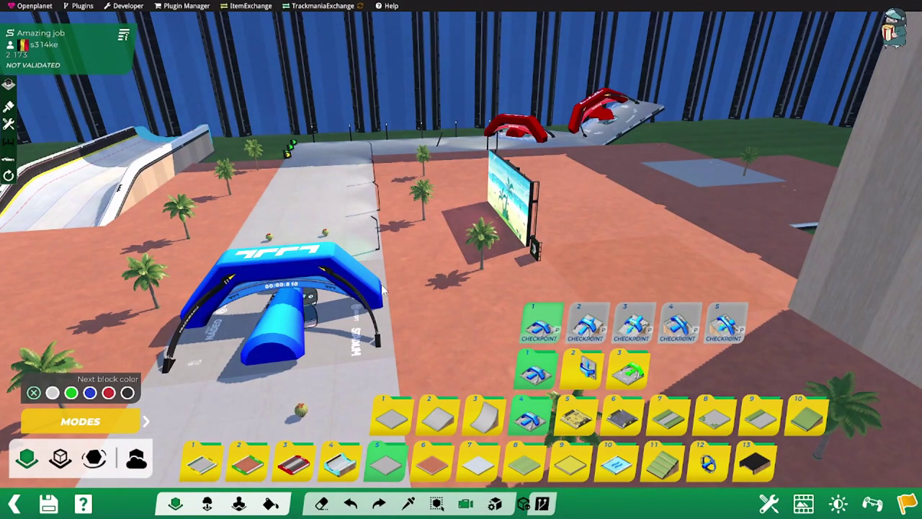
Step: Select the third checkpoint gate in the second shape group of the official gate items
{"action": "scroll", "coordinate": [364, 245], "scroll_direction": "down", "scroll_amount": 3}
{"action": "scroll", "coordinate": [339, 209], "scroll_direction": "down", "scroll_amount": 3}
{"action": "left_click", "coordinate": [207, 503]}
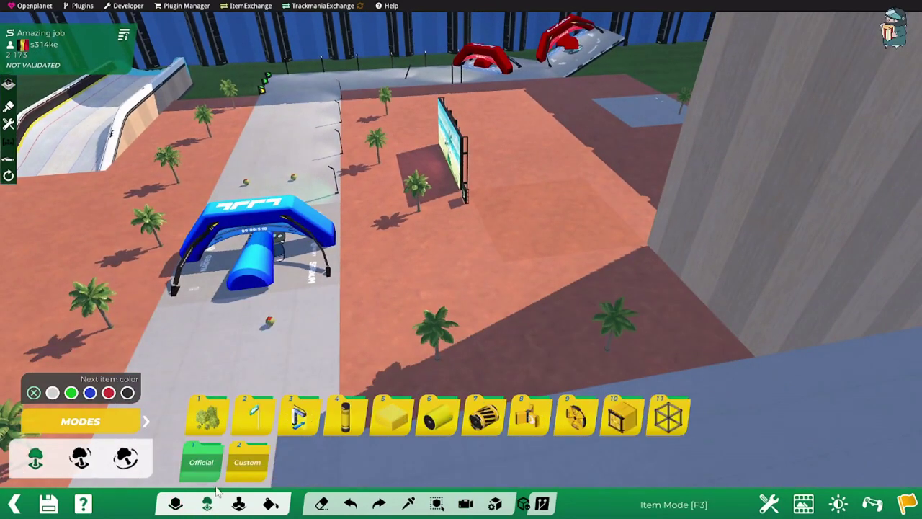
{"action": "left_click", "coordinate": [245, 463]}
{"action": "left_click", "coordinate": [201, 462]}
{"action": "left_click", "coordinate": [207, 416]}
{"action": "left_click", "coordinate": [297, 415]}
{"action": "left_click", "coordinate": [305, 370]}
{"action": "left_click", "coordinate": [357, 324]}
{"action": "left_click", "coordinate": [454, 278]}
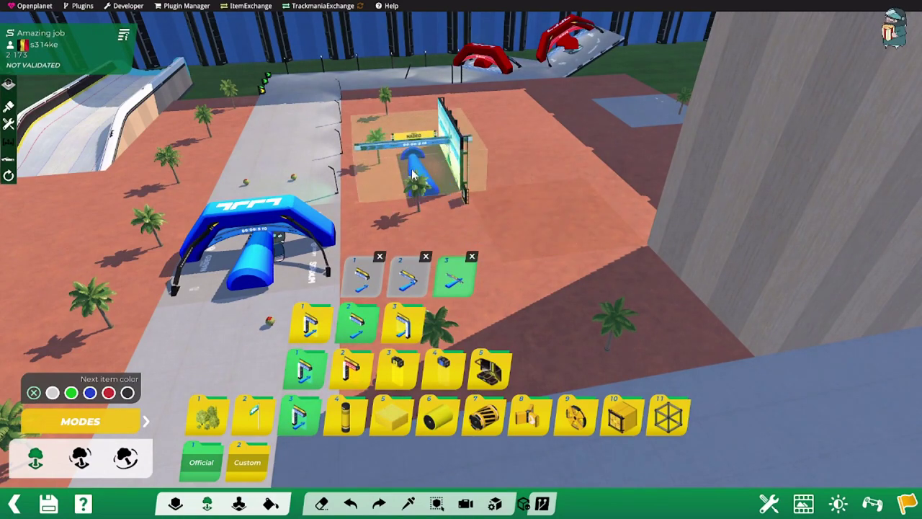
Step: Place the checkpoint gate item across the road shortly before the red finish arches, rotated to match the driving direction
{"action": "left_click_drag", "start_coordinate": [321, 135], "coordinate": [360, 276], "text": "alt"}
{"action": "right_click_drag", "start_coordinate": [291, 231], "coordinate": [433, 185], "text": "alt"}
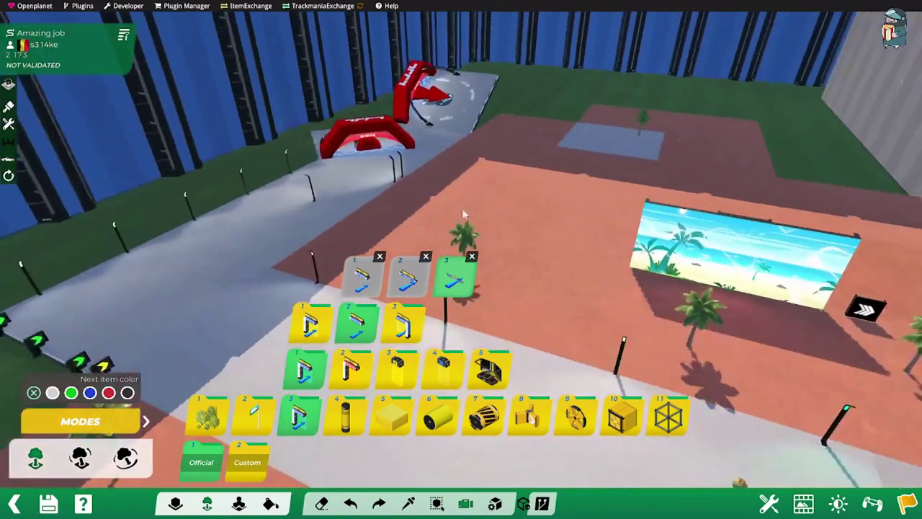
{"action": "left_click_drag", "start_coordinate": [333, 213], "coordinate": [402, 168], "text": "alt"}
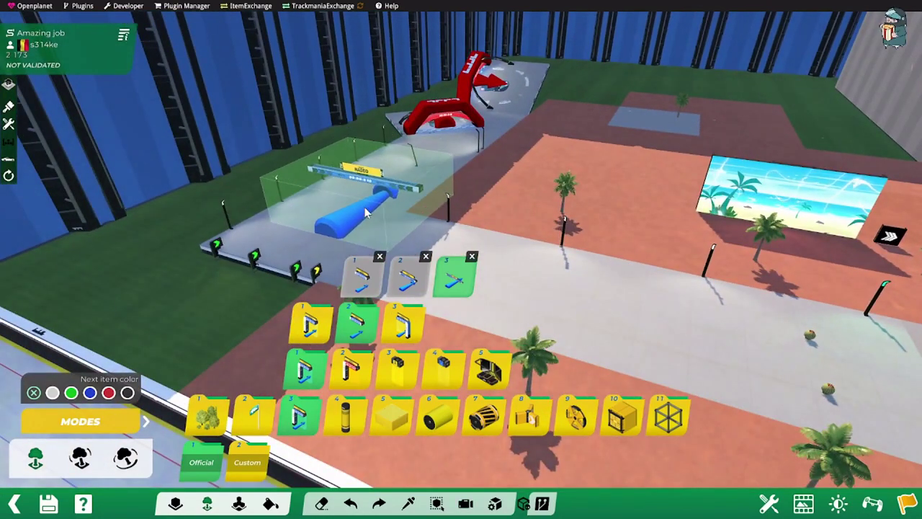
{"action": "right_click_drag", "start_coordinate": [351, 204], "coordinate": [323, 229]}
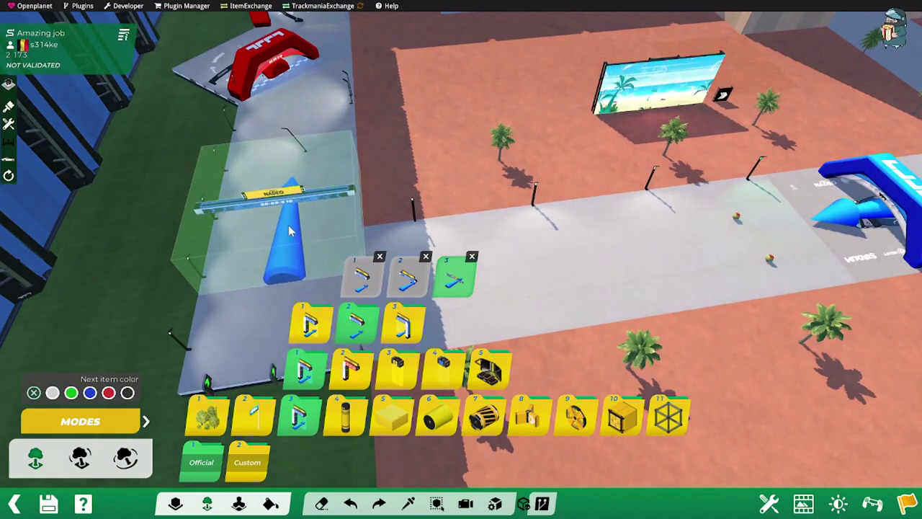
{"action": "left_click", "coordinate": [287, 231]}
Step: Test drive the car from just before the new checkpoint block and return to the editor
{"action": "left_click_drag", "start_coordinate": [612, 204], "coordinate": [209, 209], "text": "alt"}
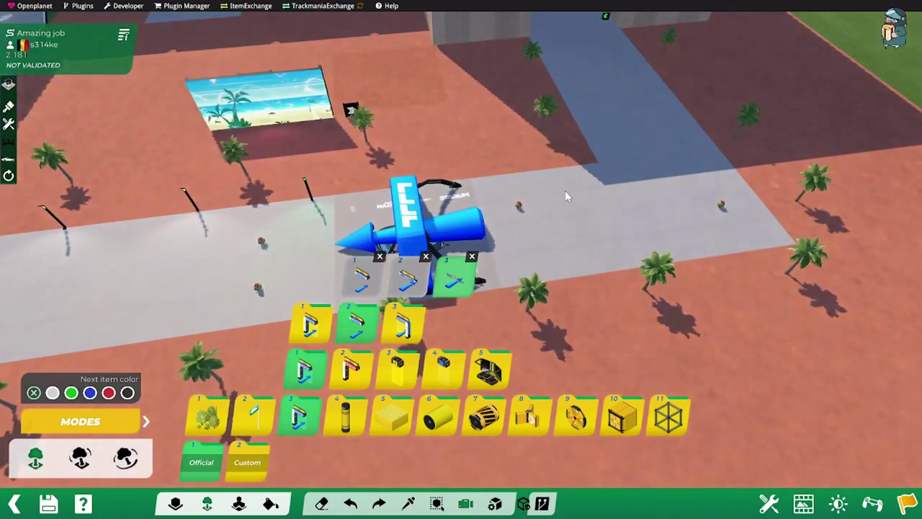
{"action": "right_click_drag", "start_coordinate": [566, 196], "coordinate": [289, 182], "text": "alt"}
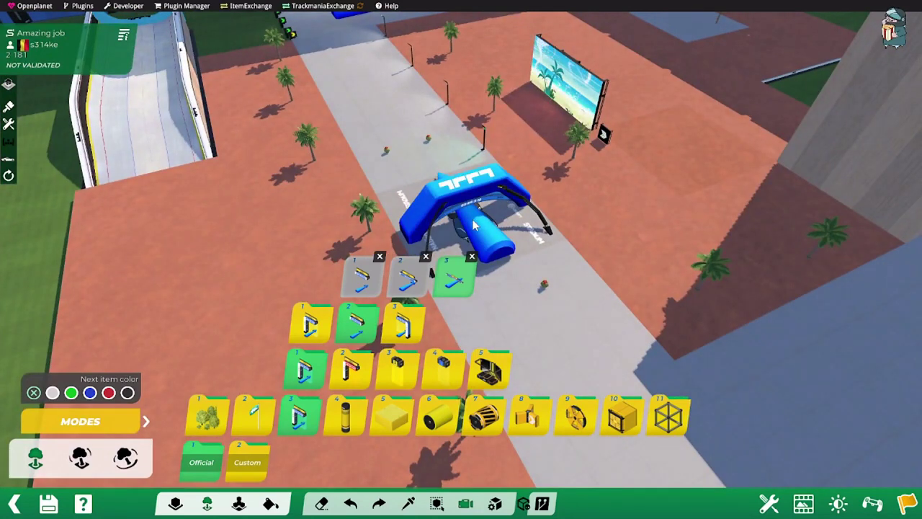
{"action": "scroll", "coordinate": [475, 225], "scroll_direction": "up", "scroll_amount": 2}
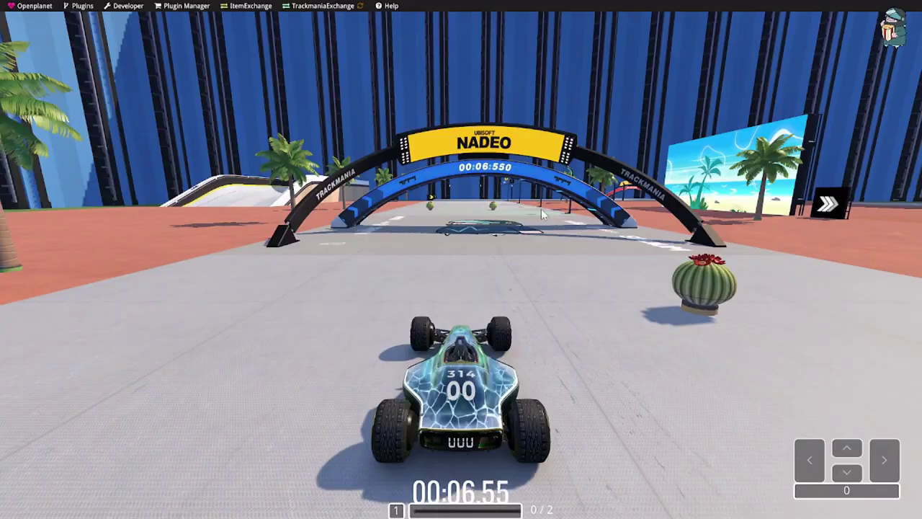
{"action": "key", "text": "Delete"}
{"action": "key", "text": "Up"}
{"action": "key", "text": "Escape"}
{"action": "key", "text": "Return"}
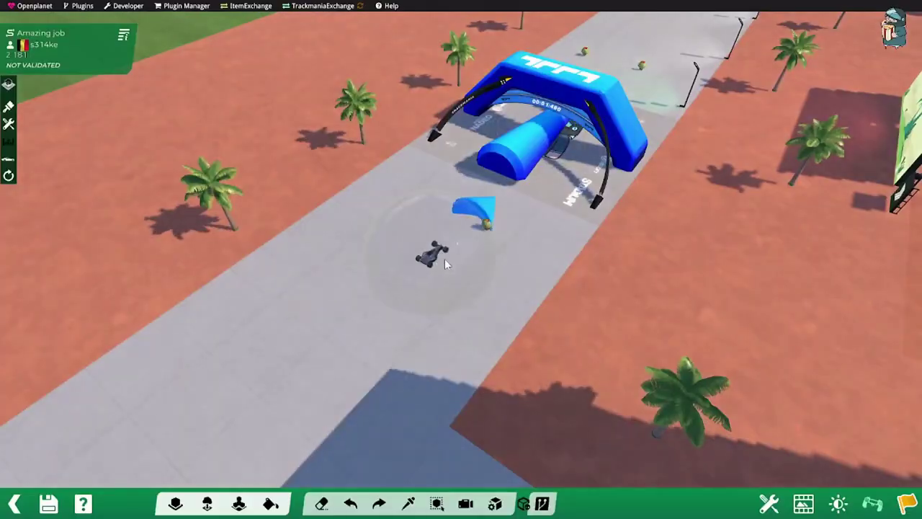
Step: Start the validation run, drive the track from the start to the finish, and respond to the race validation dialog
{"action": "left_click", "coordinate": [908, 503]}
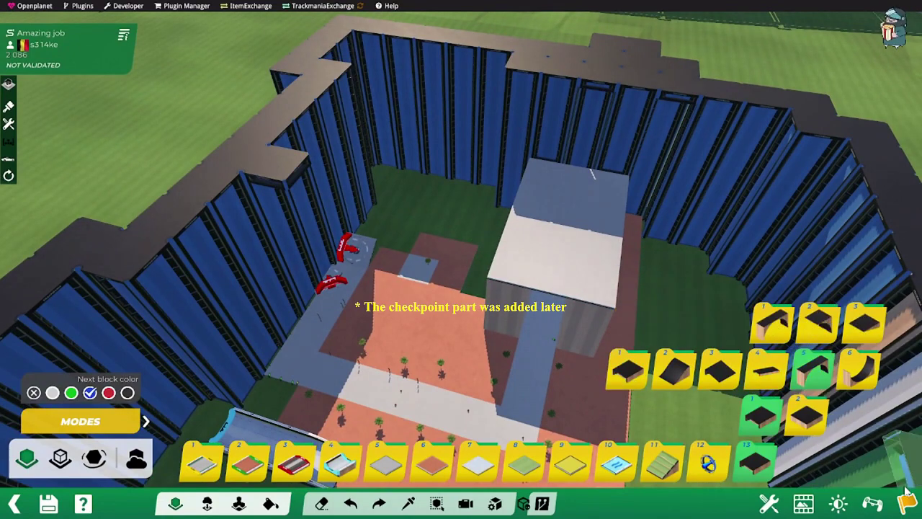
{"action": "left_click", "coordinate": [542, 504]}
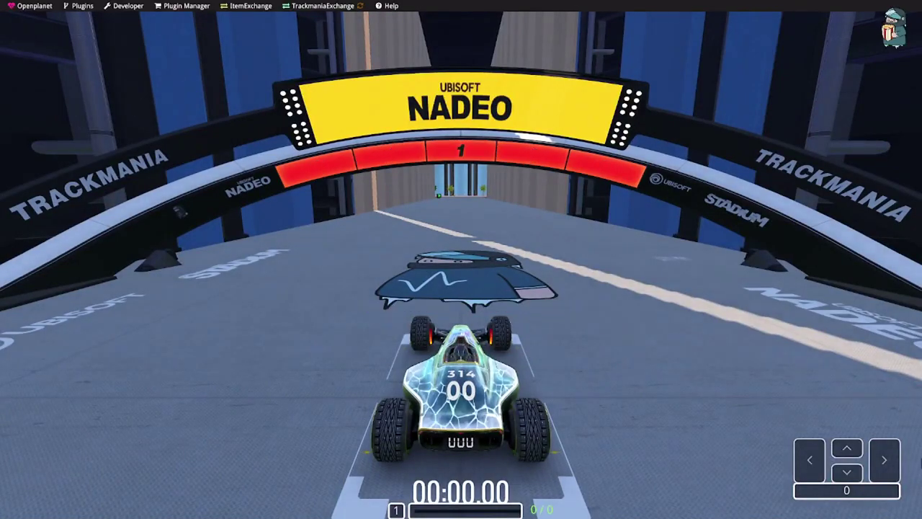
{"action": "key", "text": "Up"}
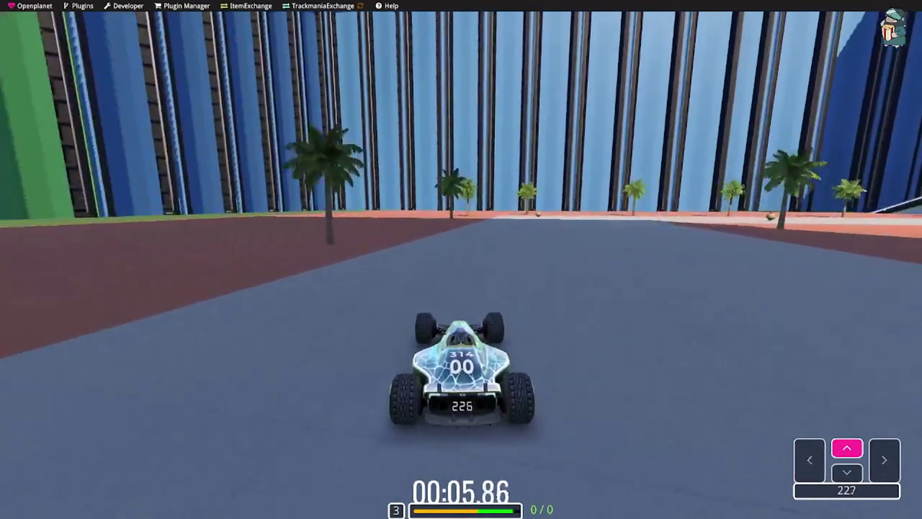
{"action": "key", "text": "Right"}
{"action": "key", "text": "Up"}
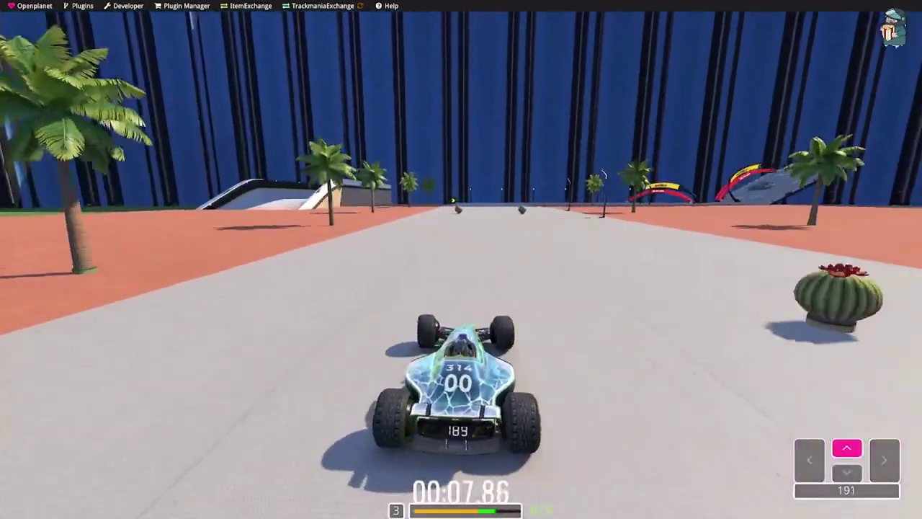
{"action": "key", "text": "Left"}
{"action": "key", "text": "Right"}
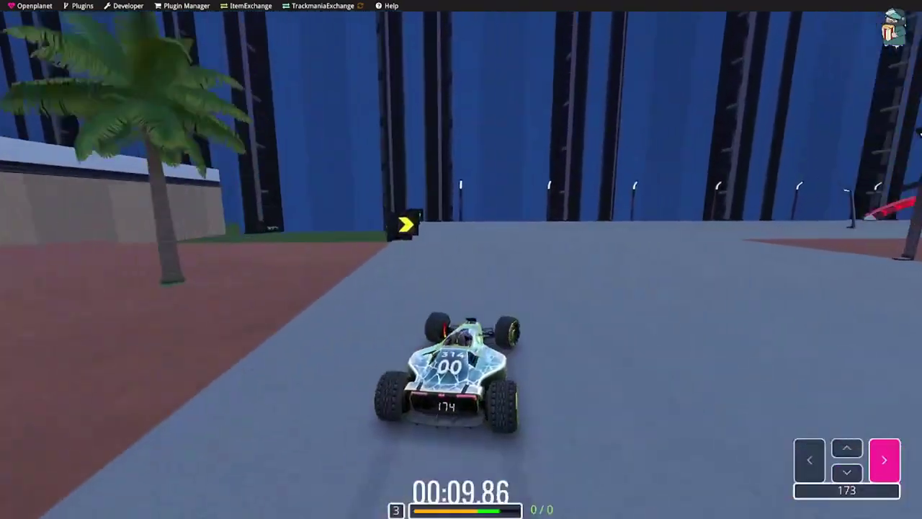
{"action": "key", "text": "Left"}
{"action": "key", "text": "Right"}
{"action": "key", "text": "Left"}
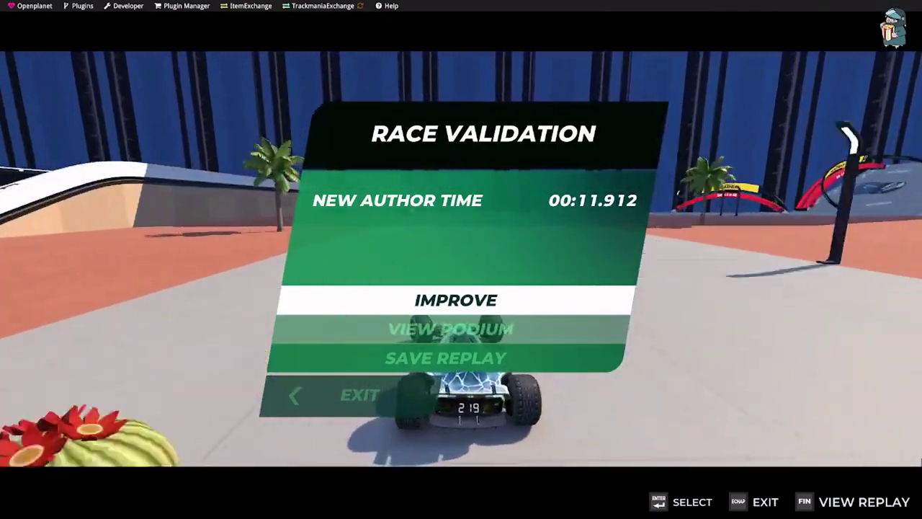
{"action": "key", "text": "Return"}
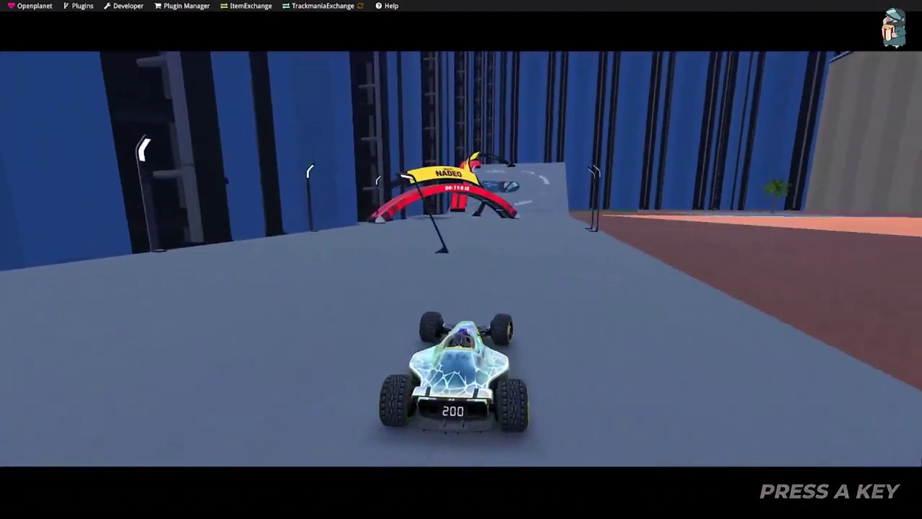